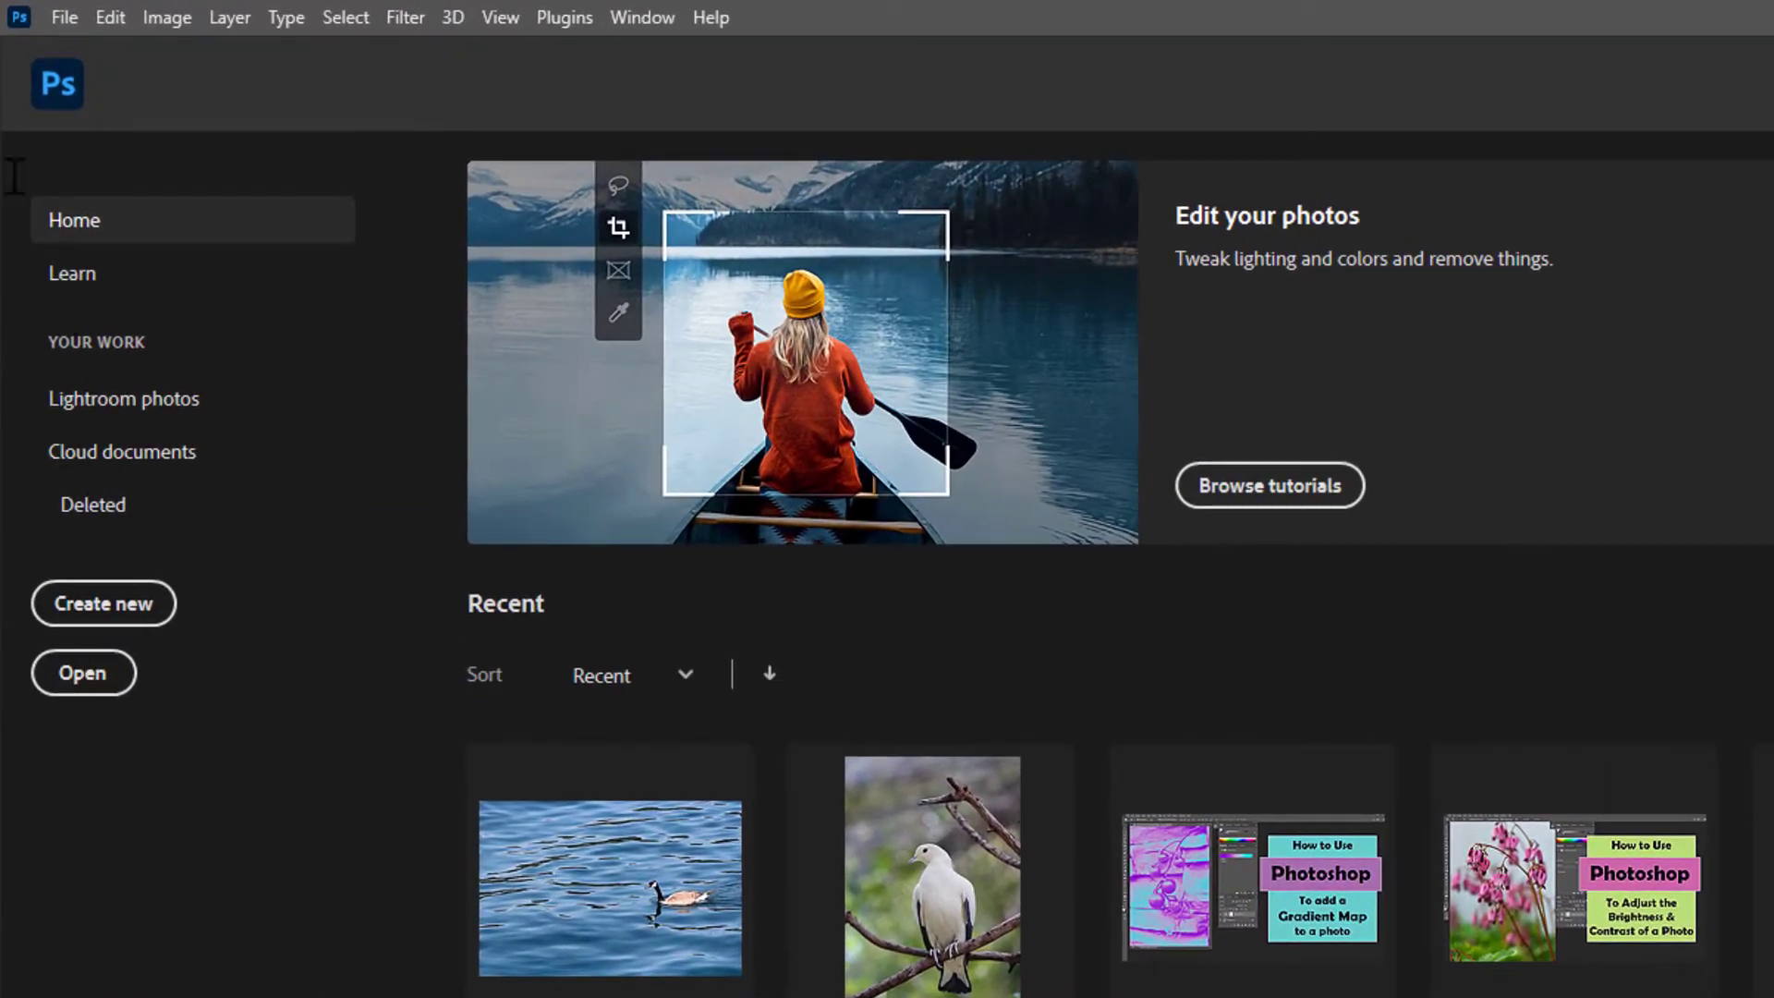
Browse the File > Open dialog to the Photo folder in Google Drive's My Drive.
click(65, 17)
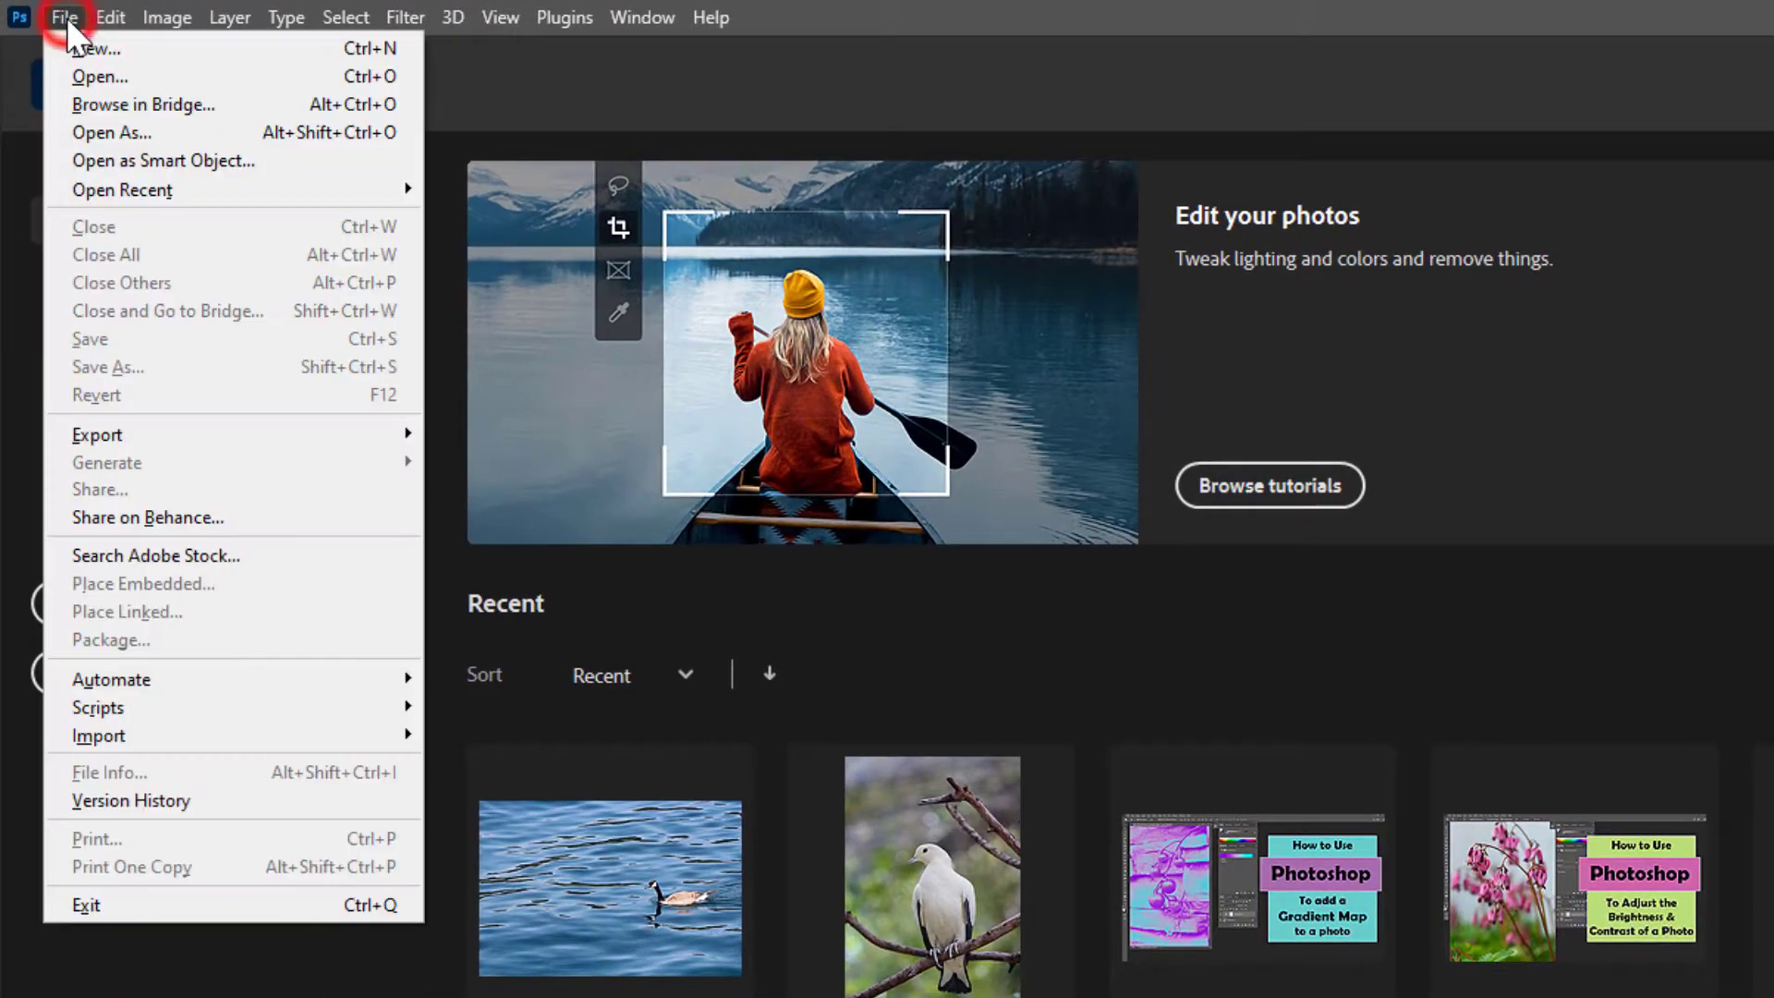
click(74, 67)
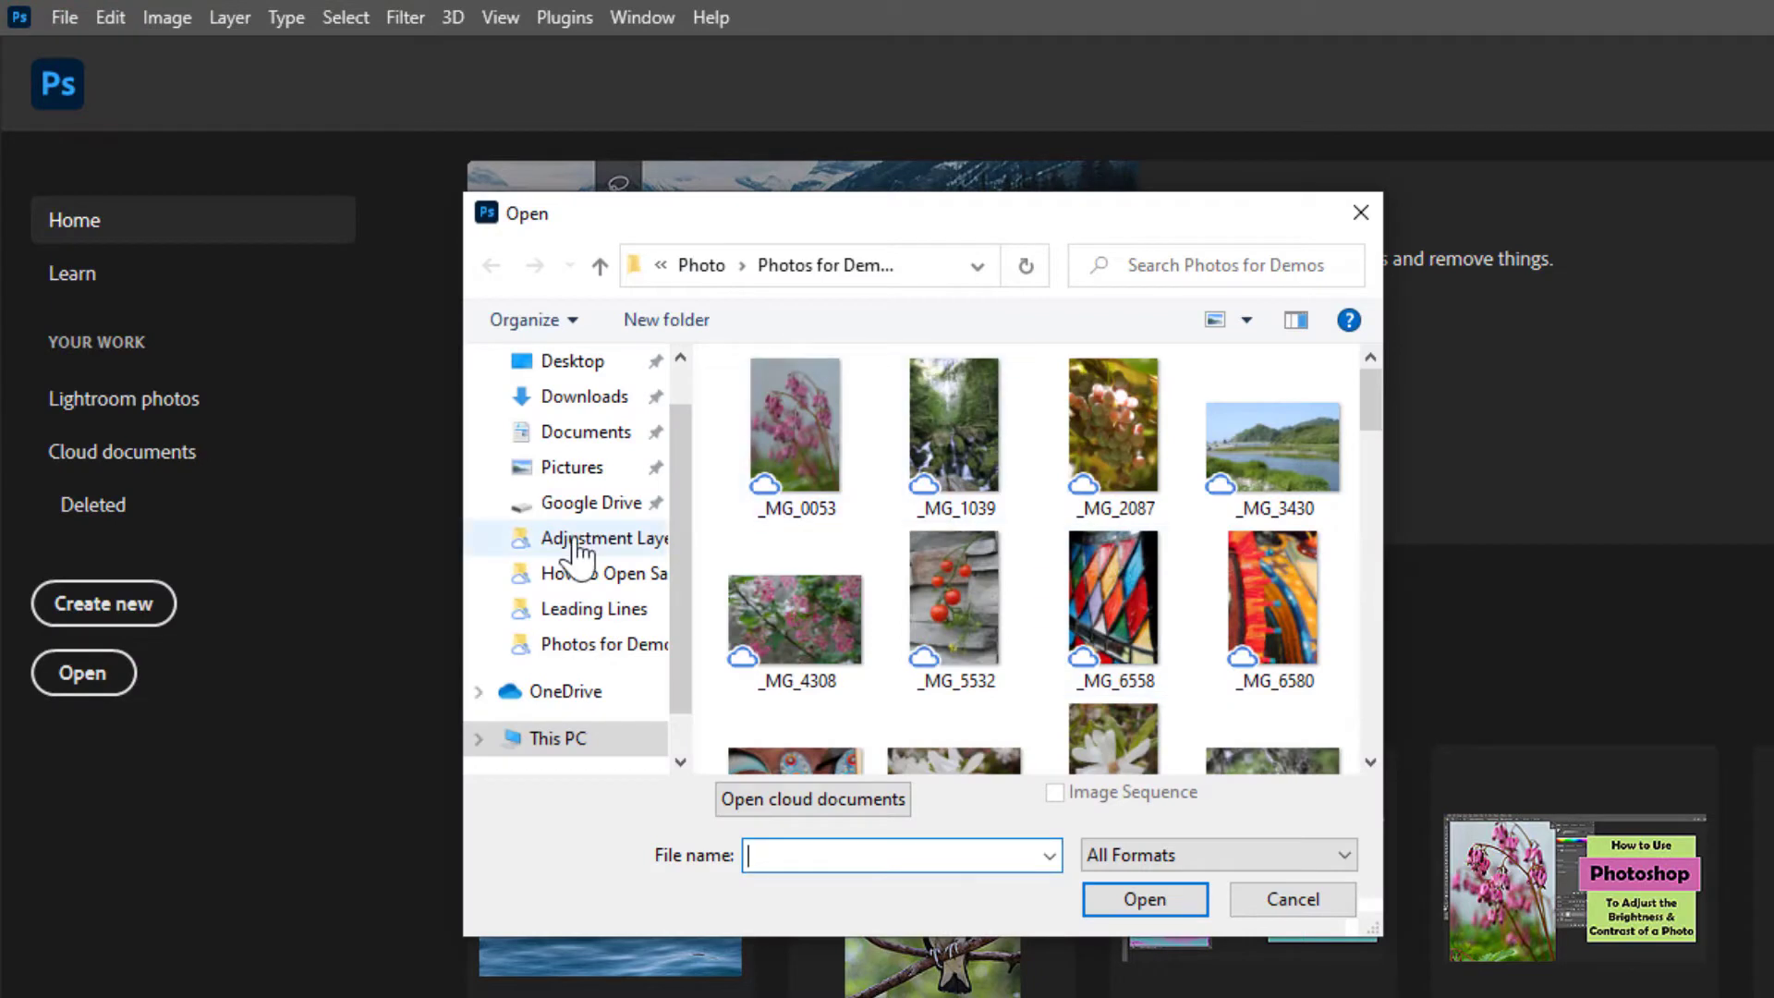
click(565, 508)
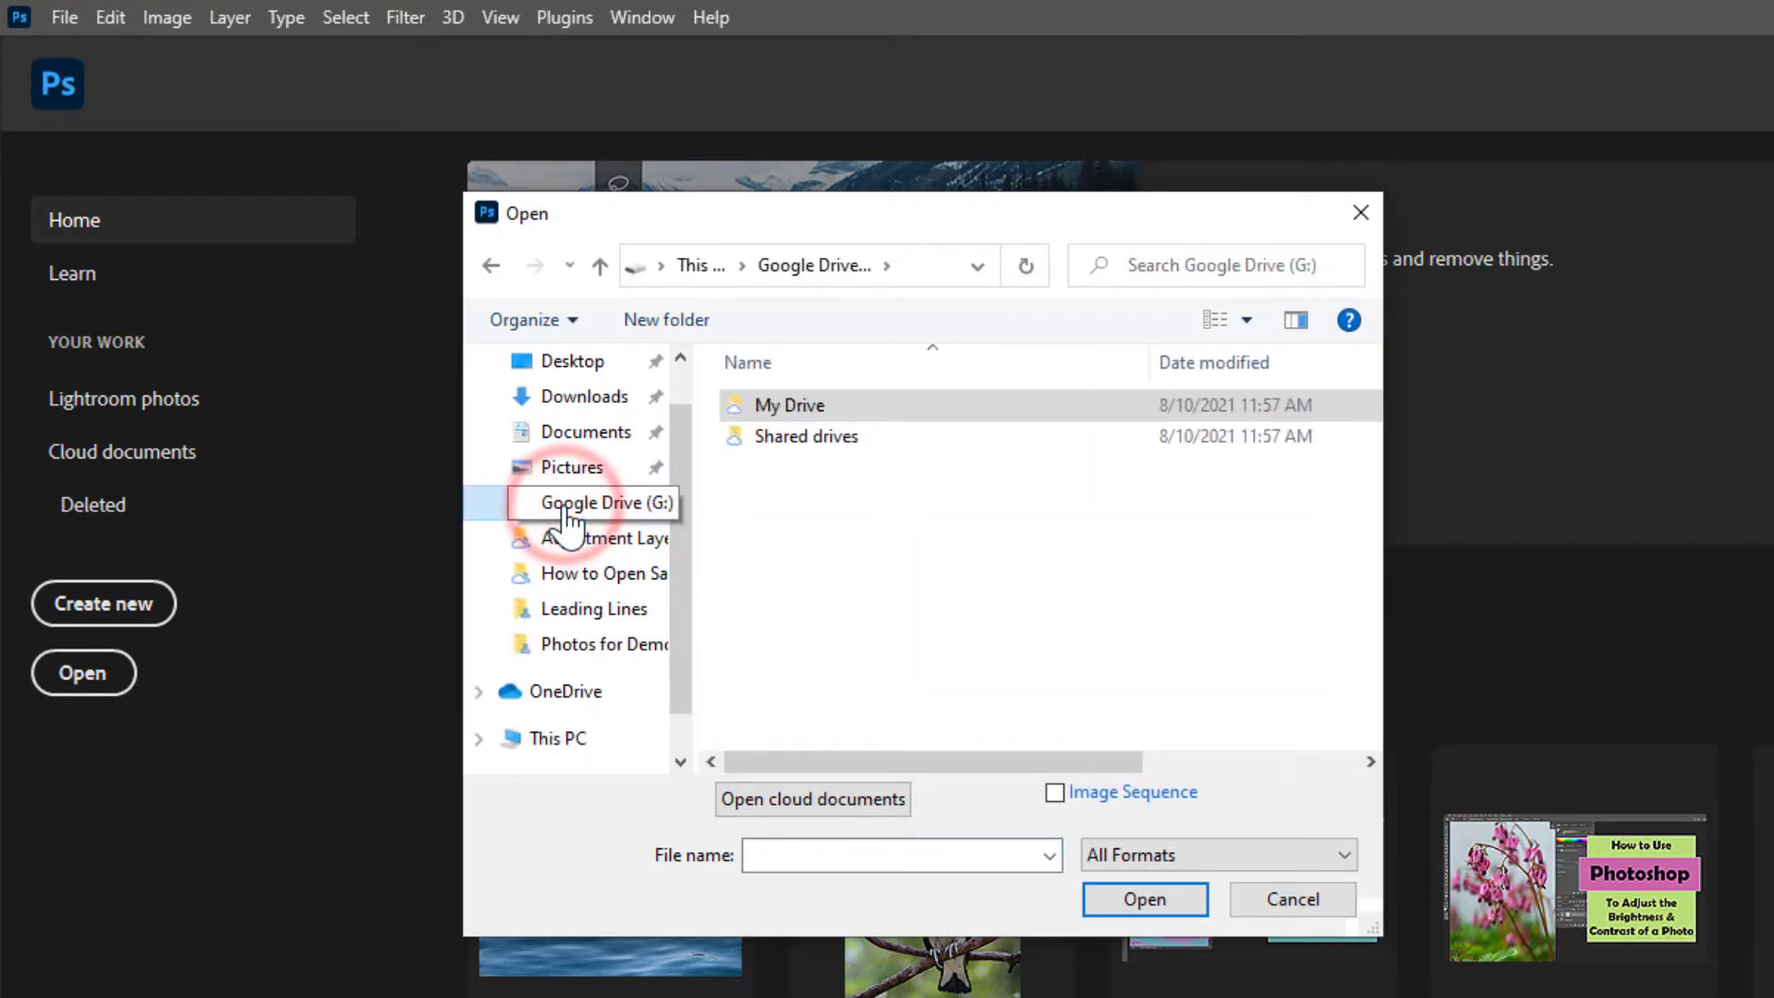
double_click(766, 404)
scroll(1096, 619, down, 5)
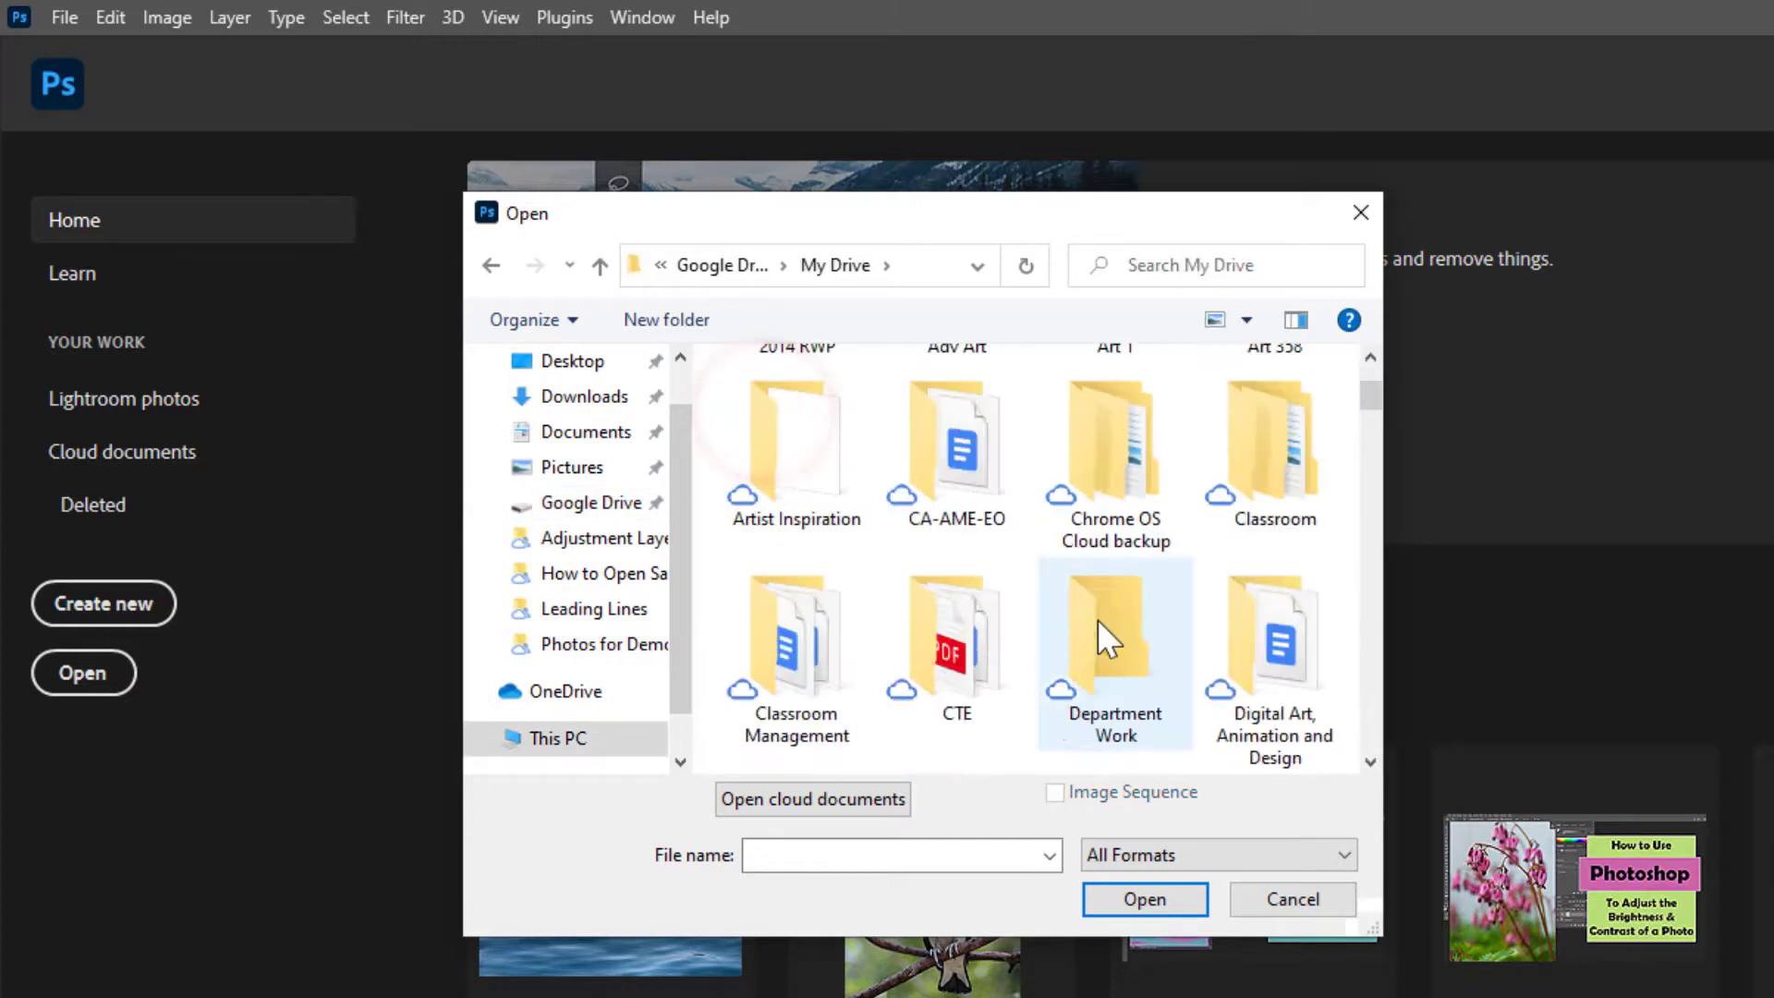
scroll(1096, 619, down, 4)
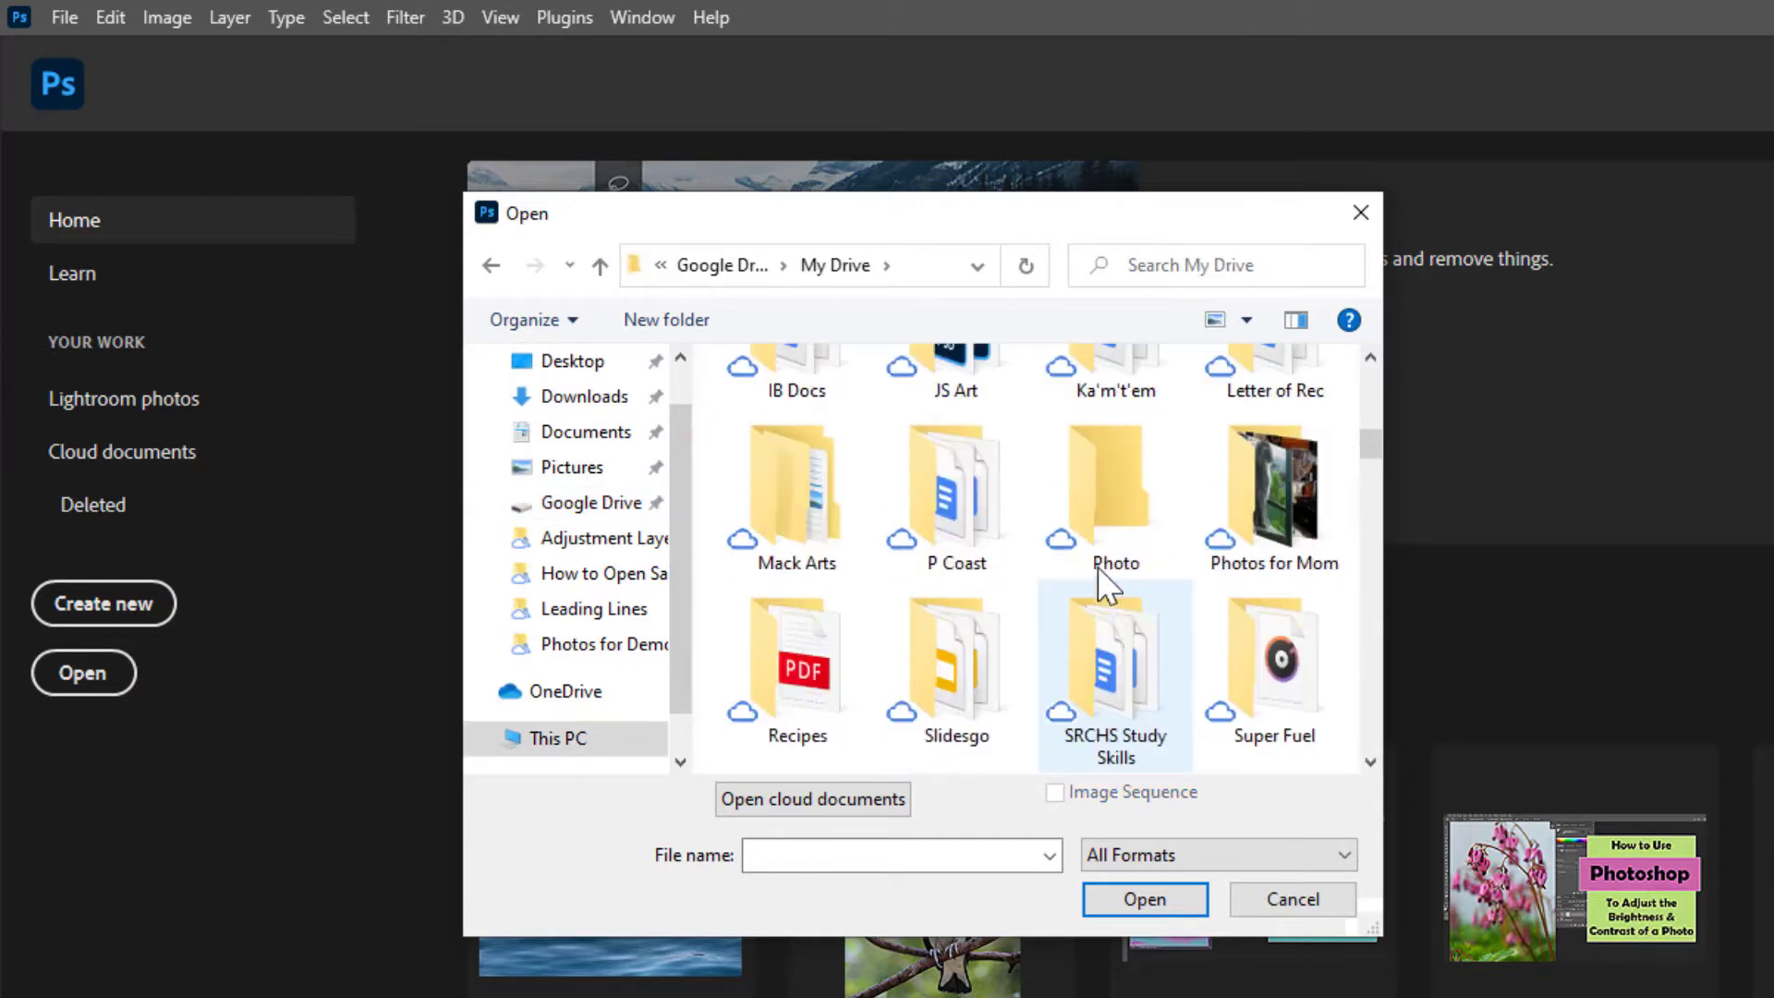
double_click(1089, 508)
Open _MG_8535 from the Photos for Demos folder.
scroll(1003, 561, down, 1)
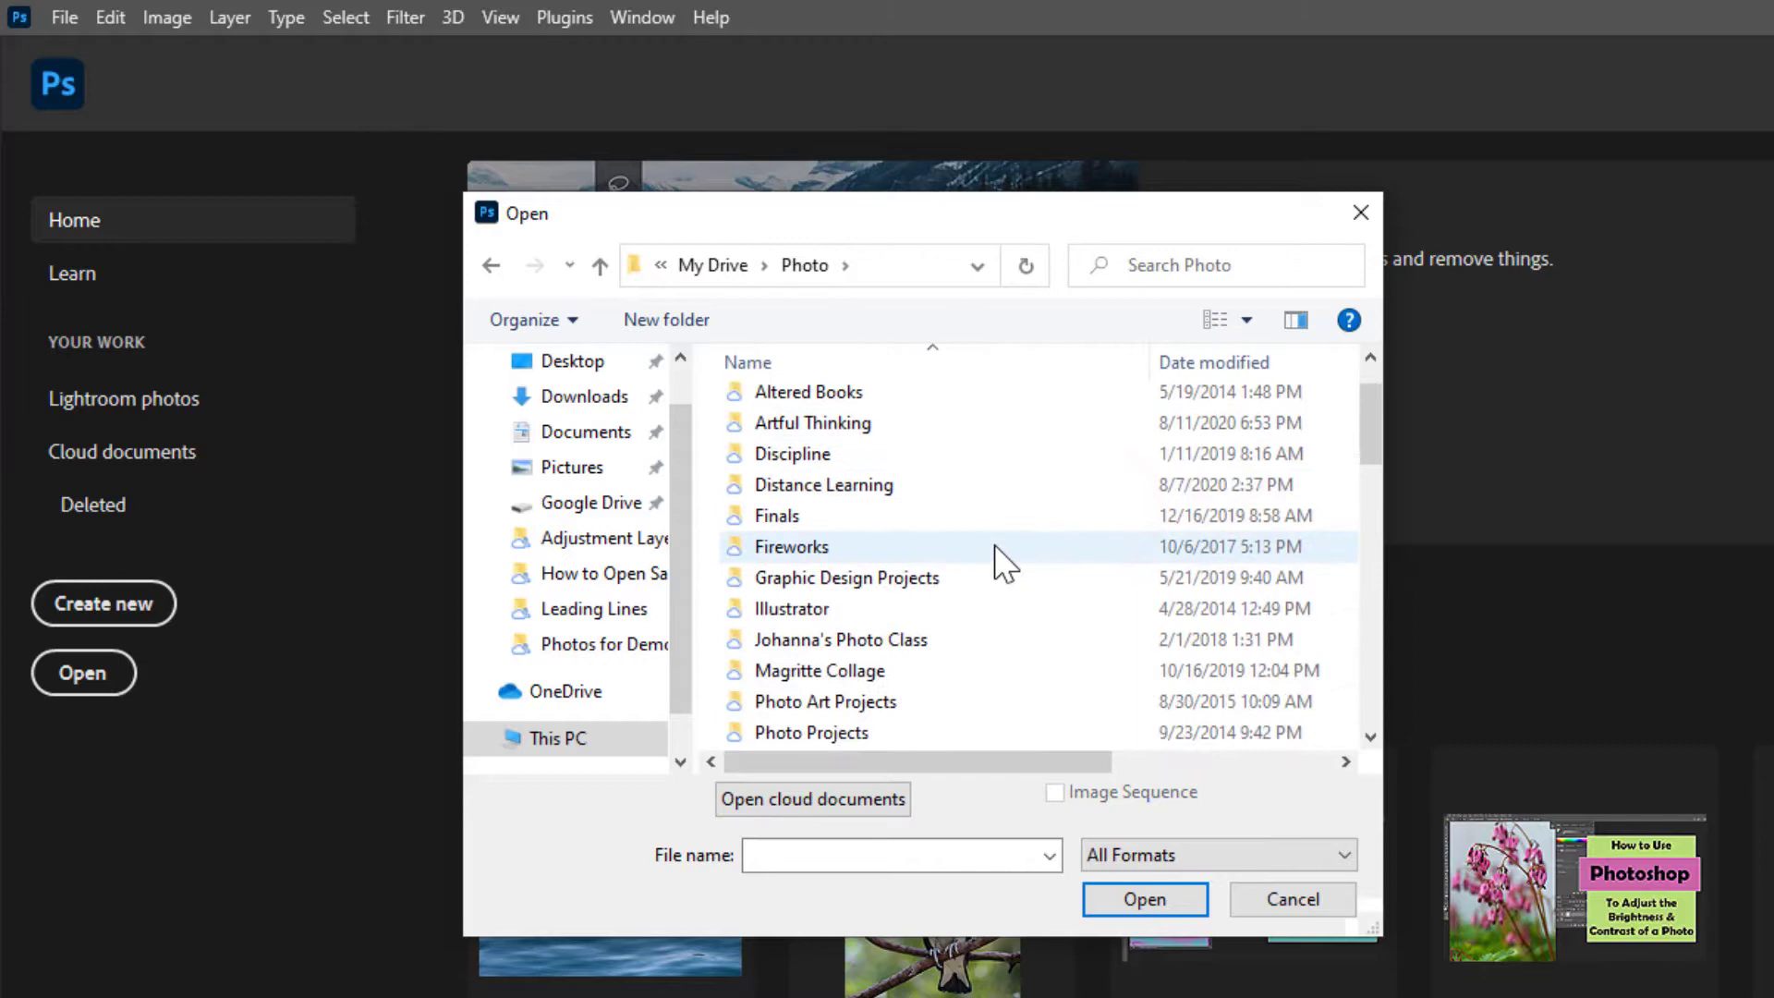
scroll(1003, 561, down, 1)
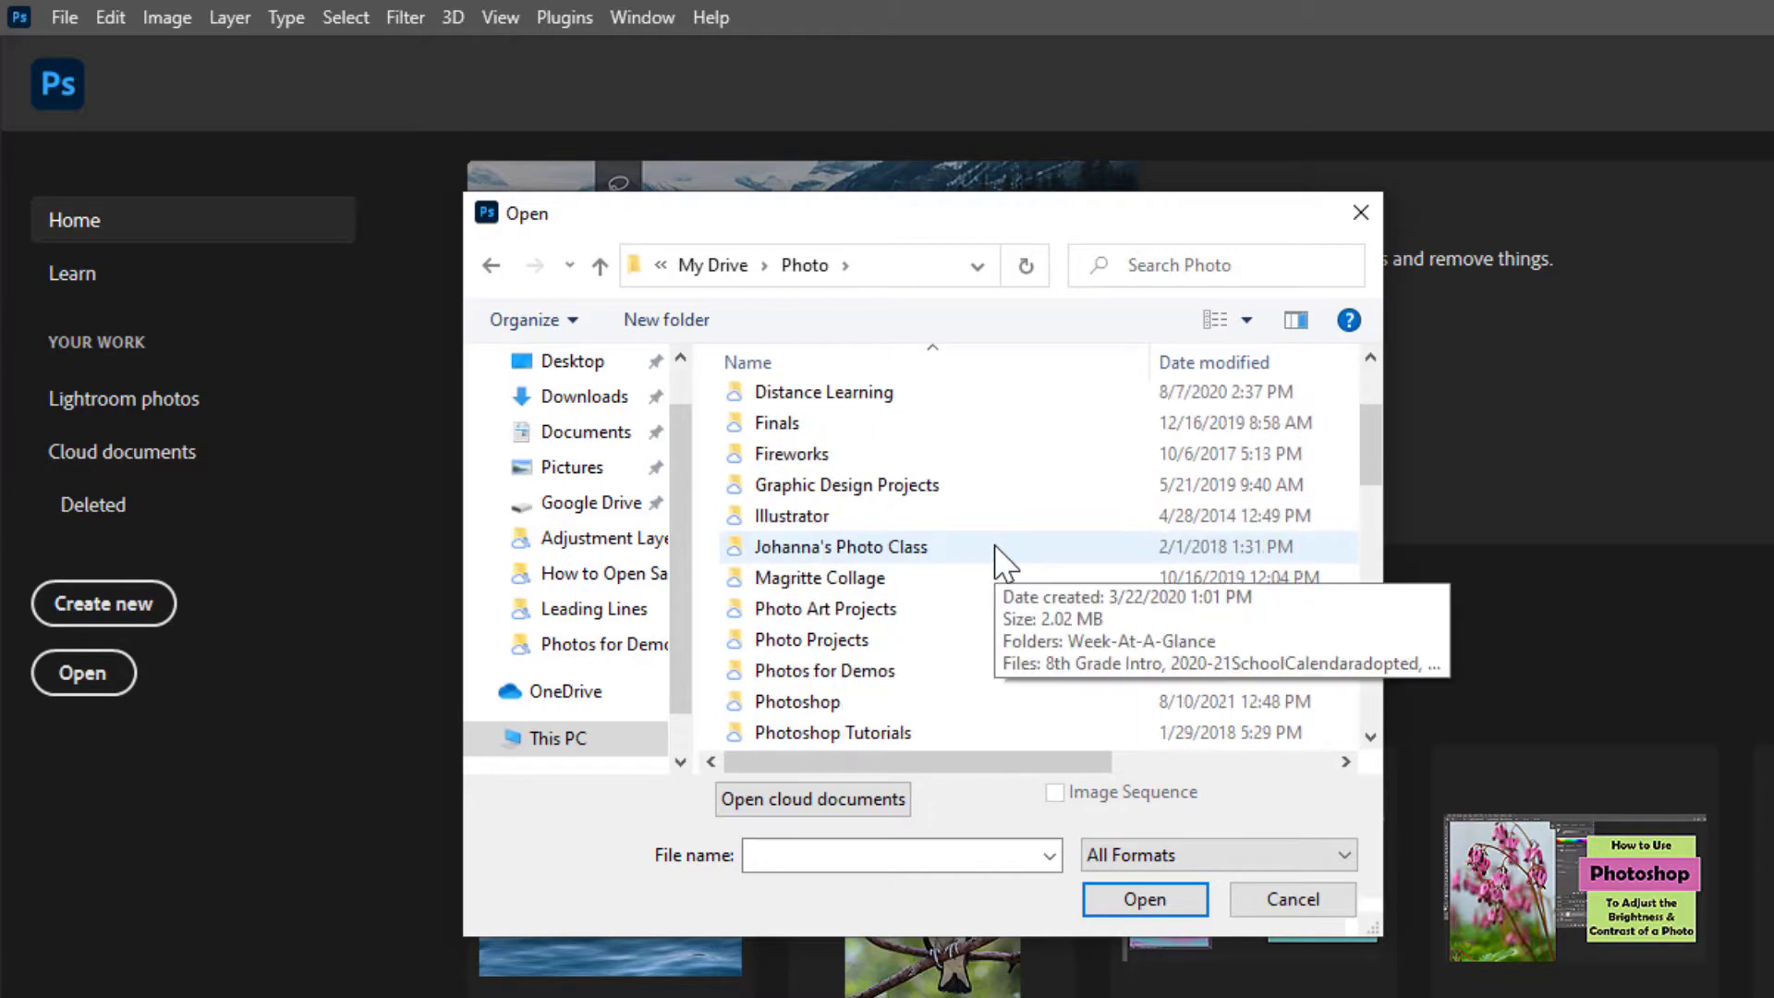
double_click(782, 676)
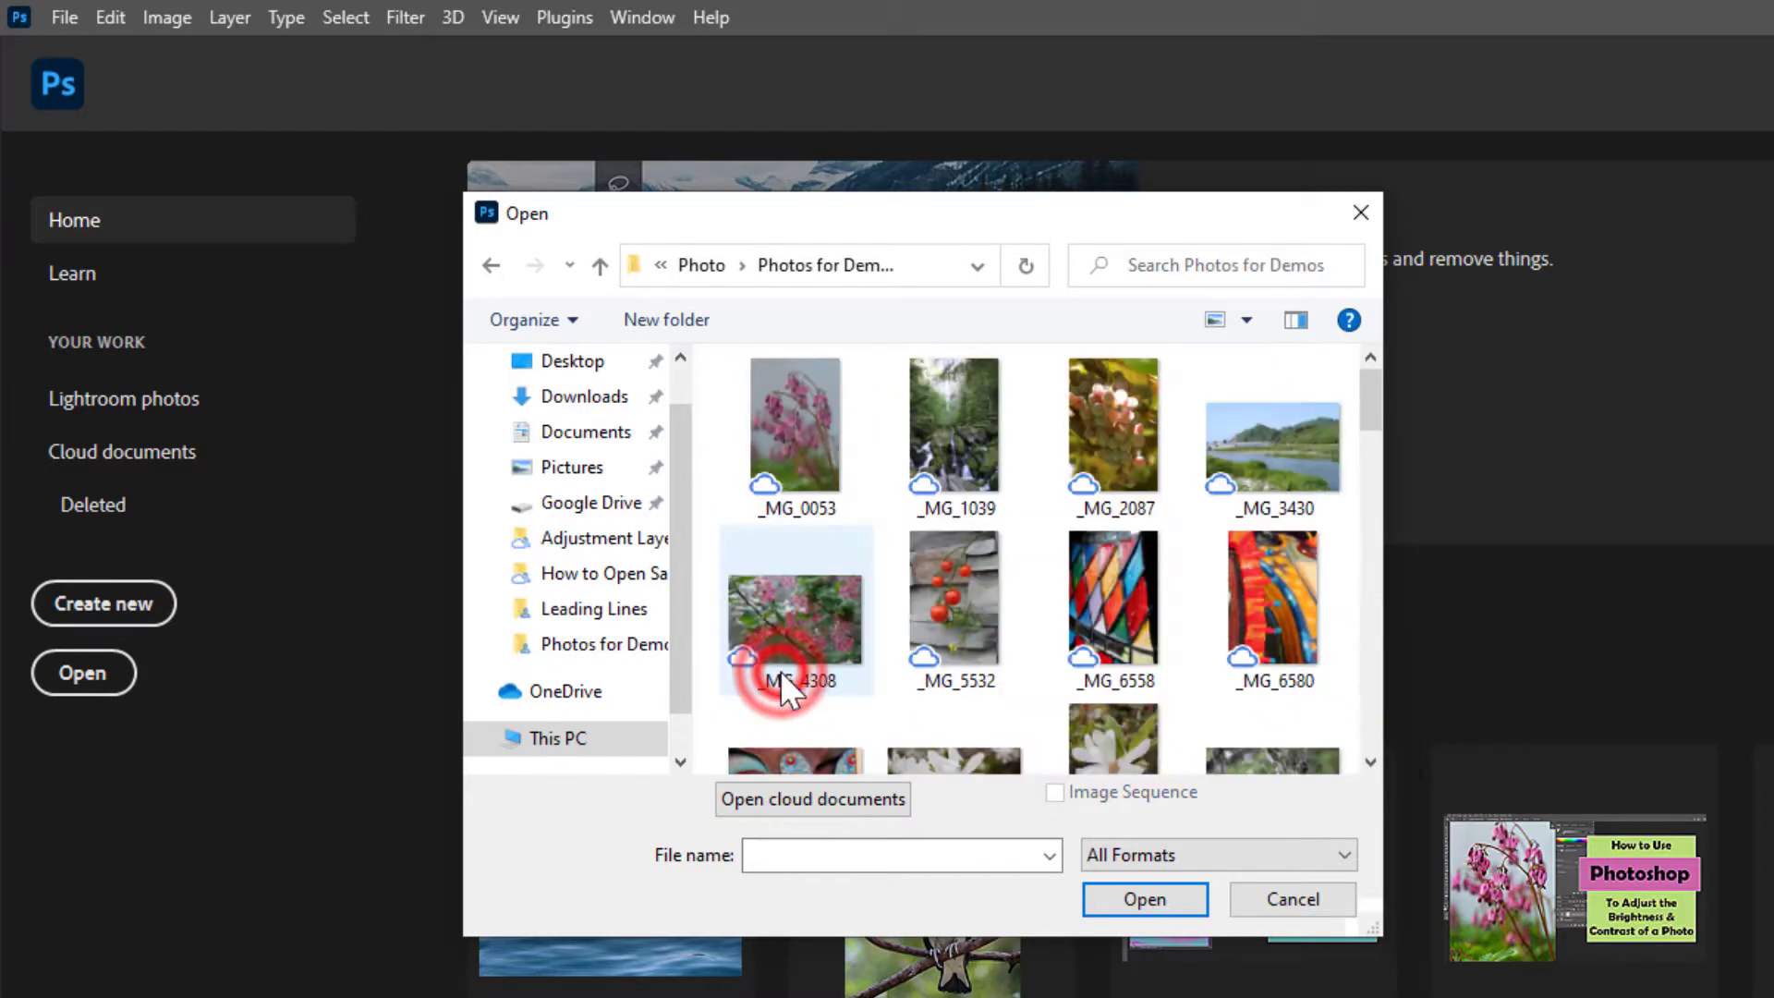
scroll(1116, 679, down, 3)
scroll(1148, 664, down, 4)
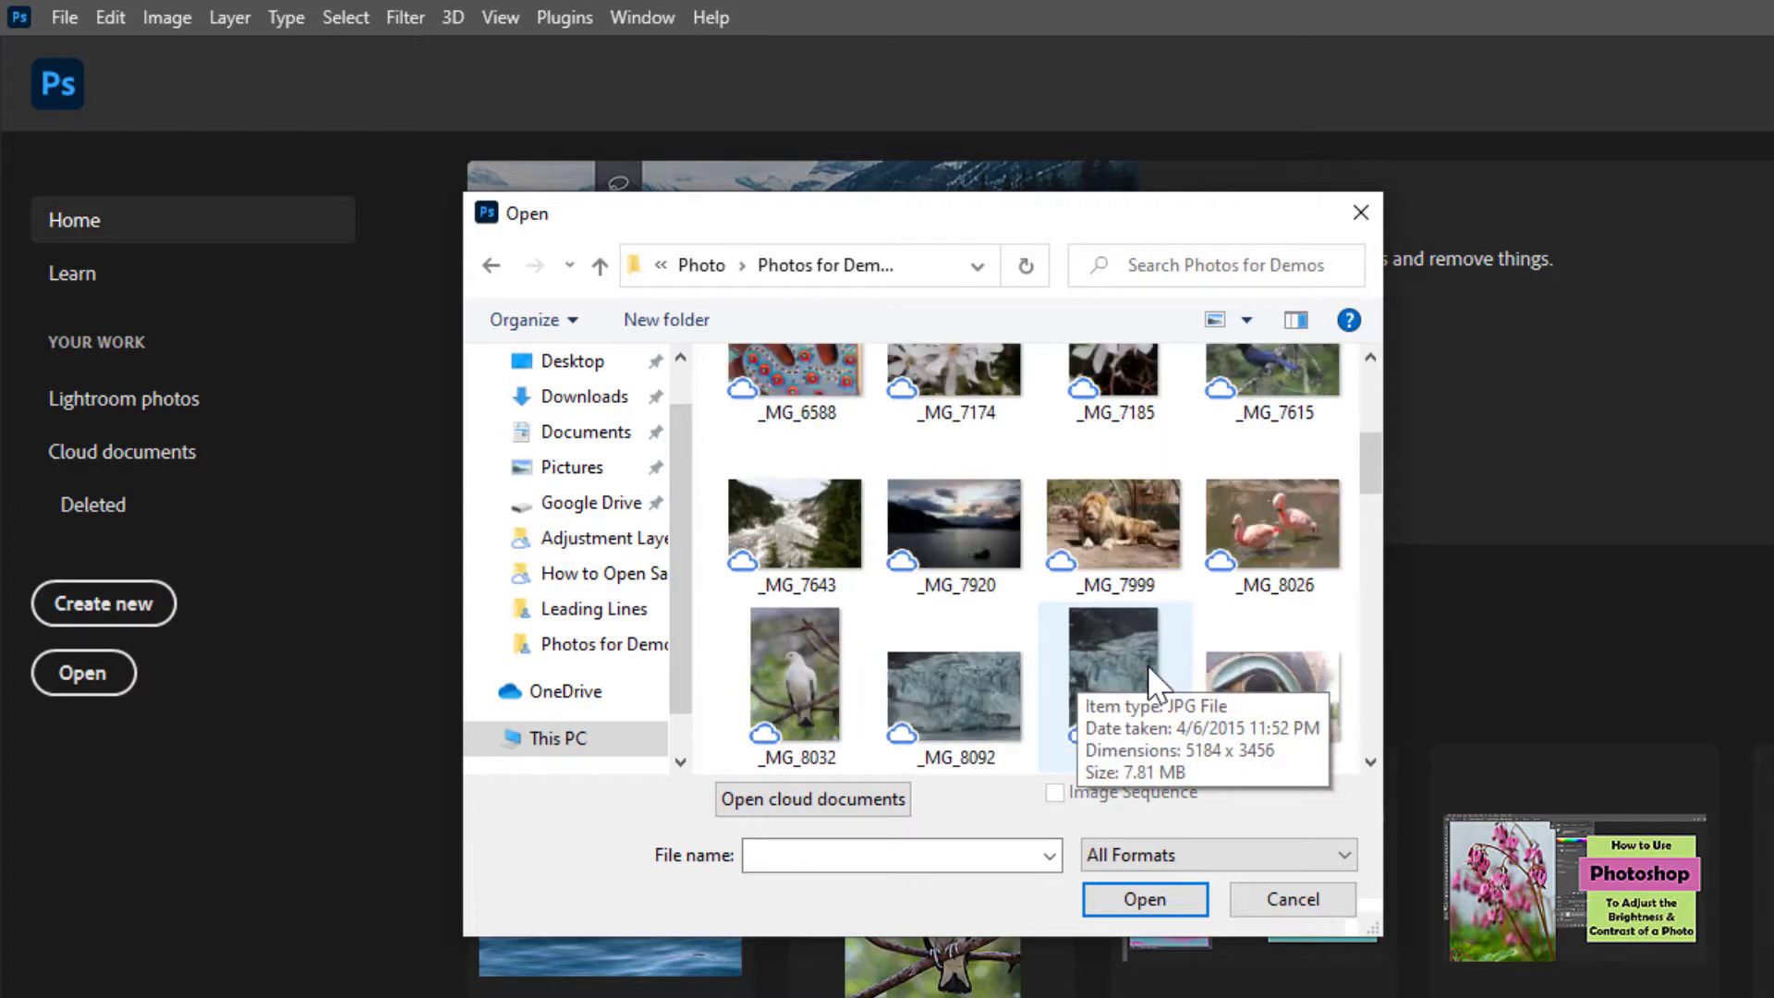
scroll(1151, 652, down, 2)
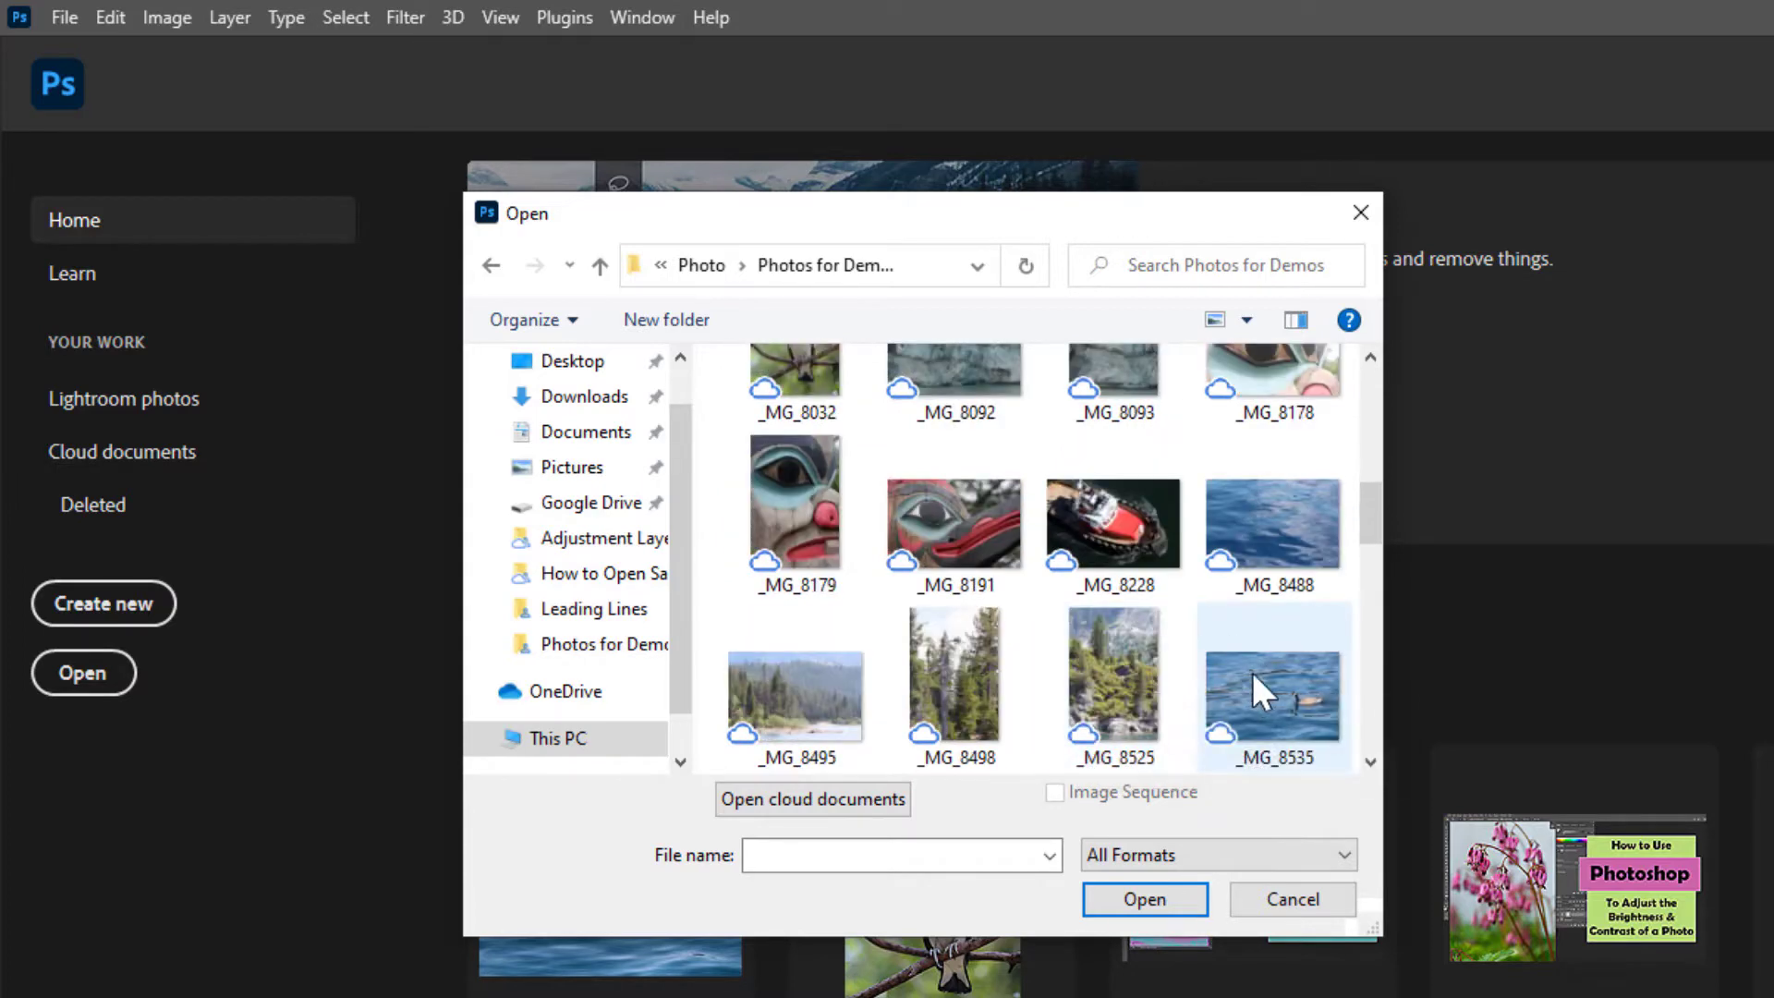
scroll(1264, 683, down, 2)
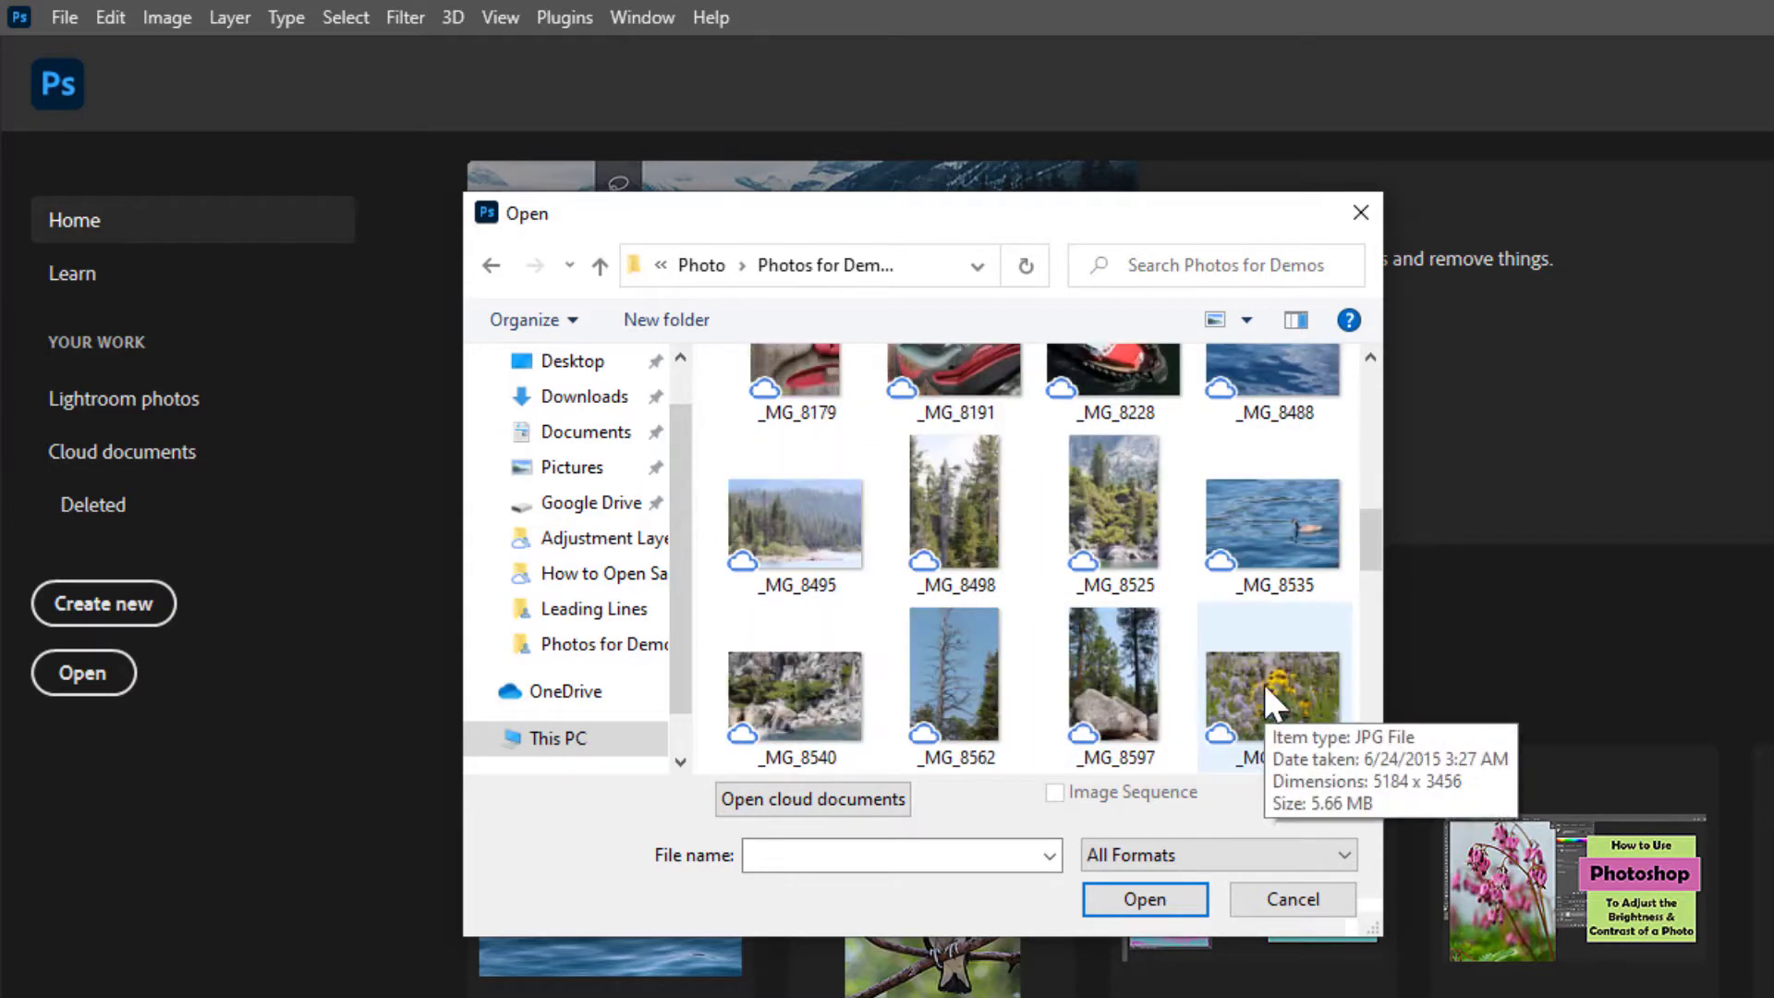
double_click(1269, 523)
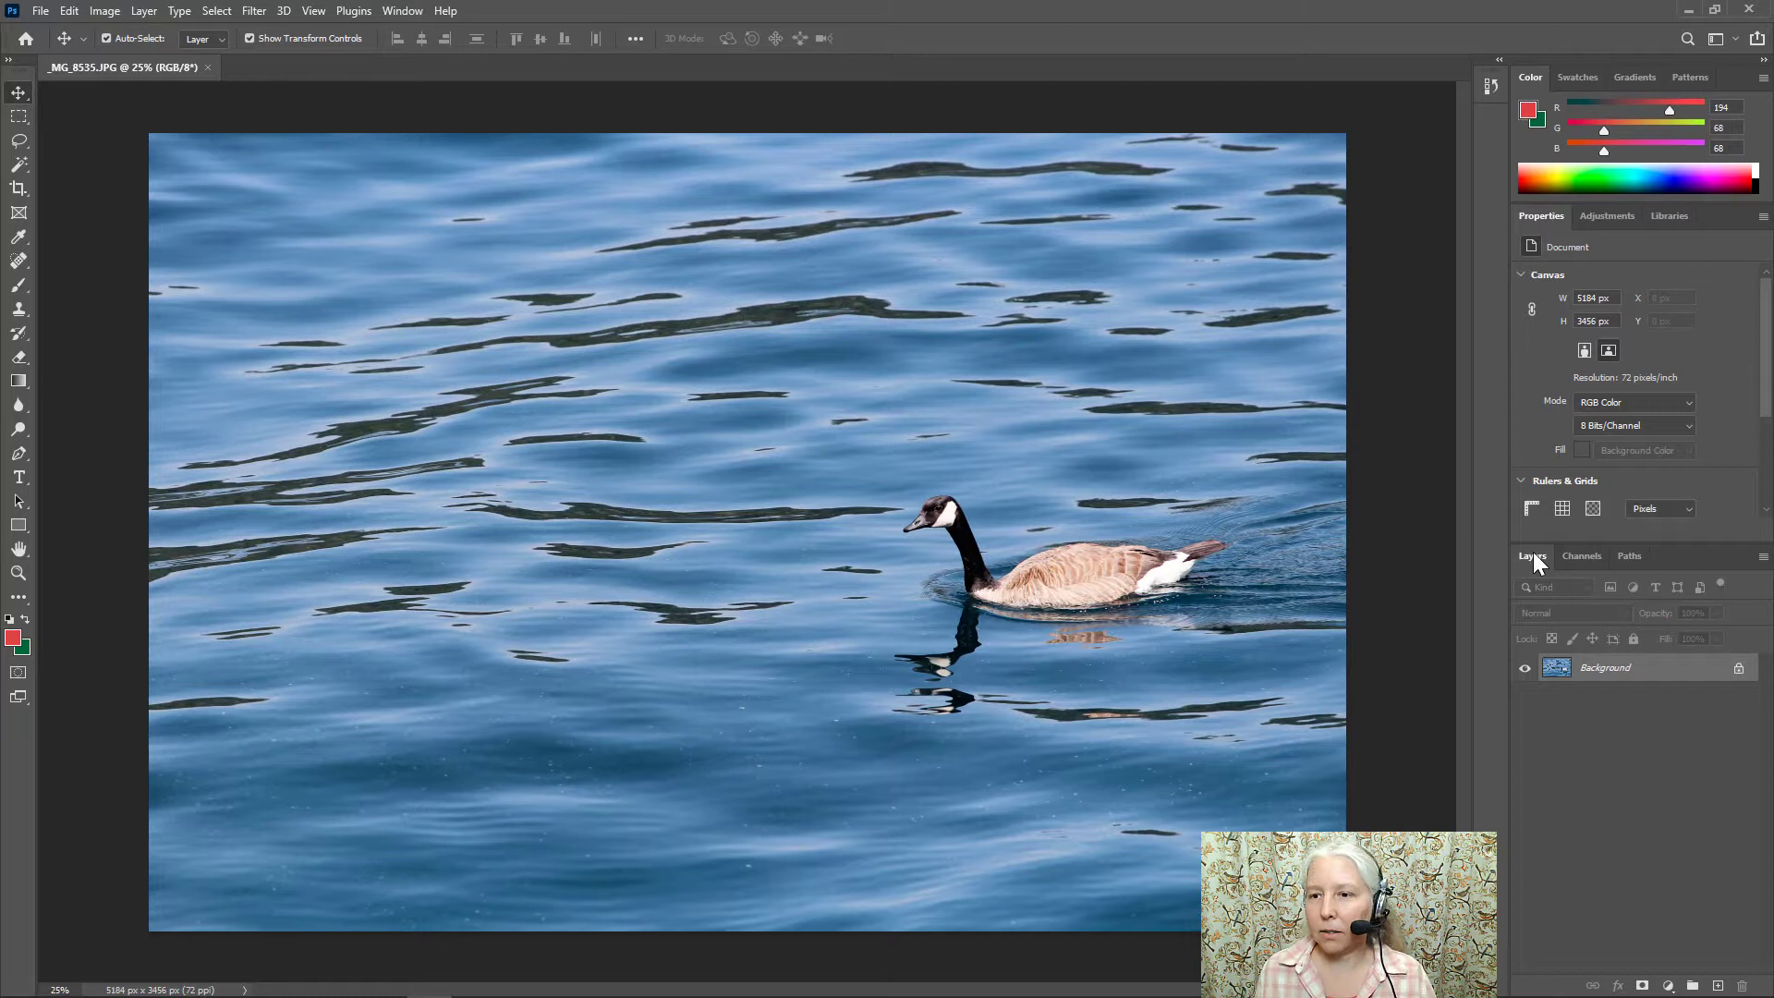
Add a Threshold adjustment layer above the Background layer.
click(1668, 987)
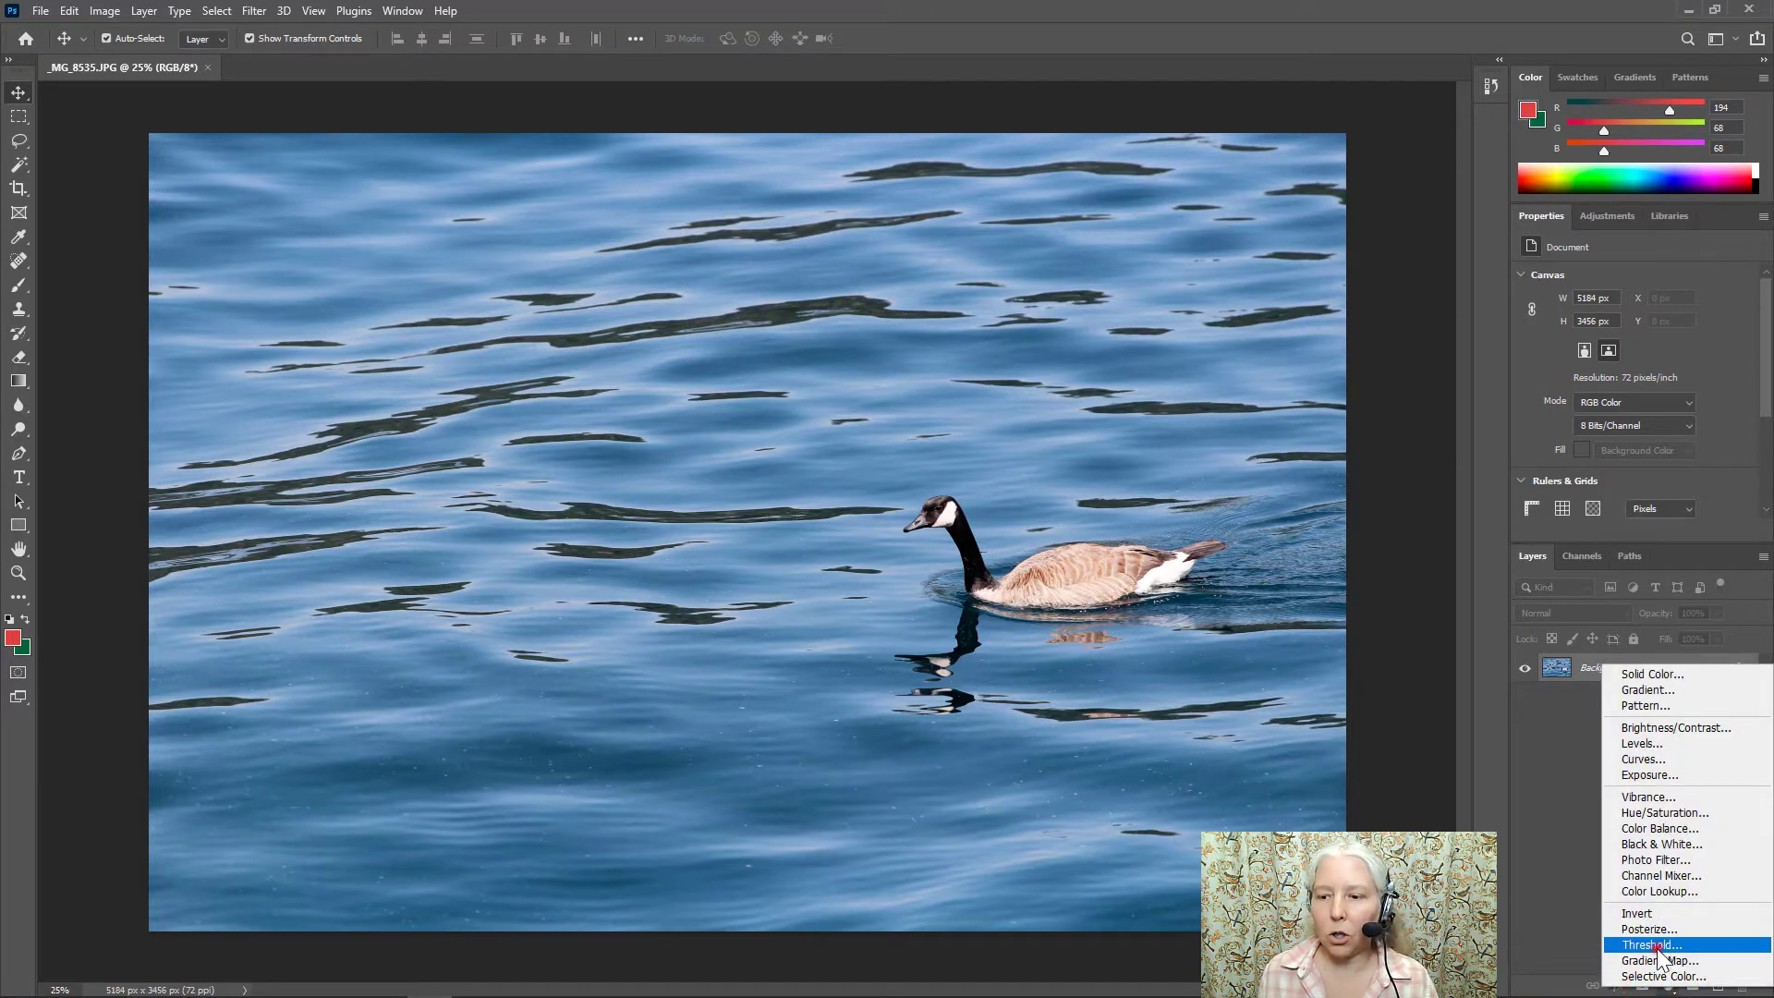
click(1657, 946)
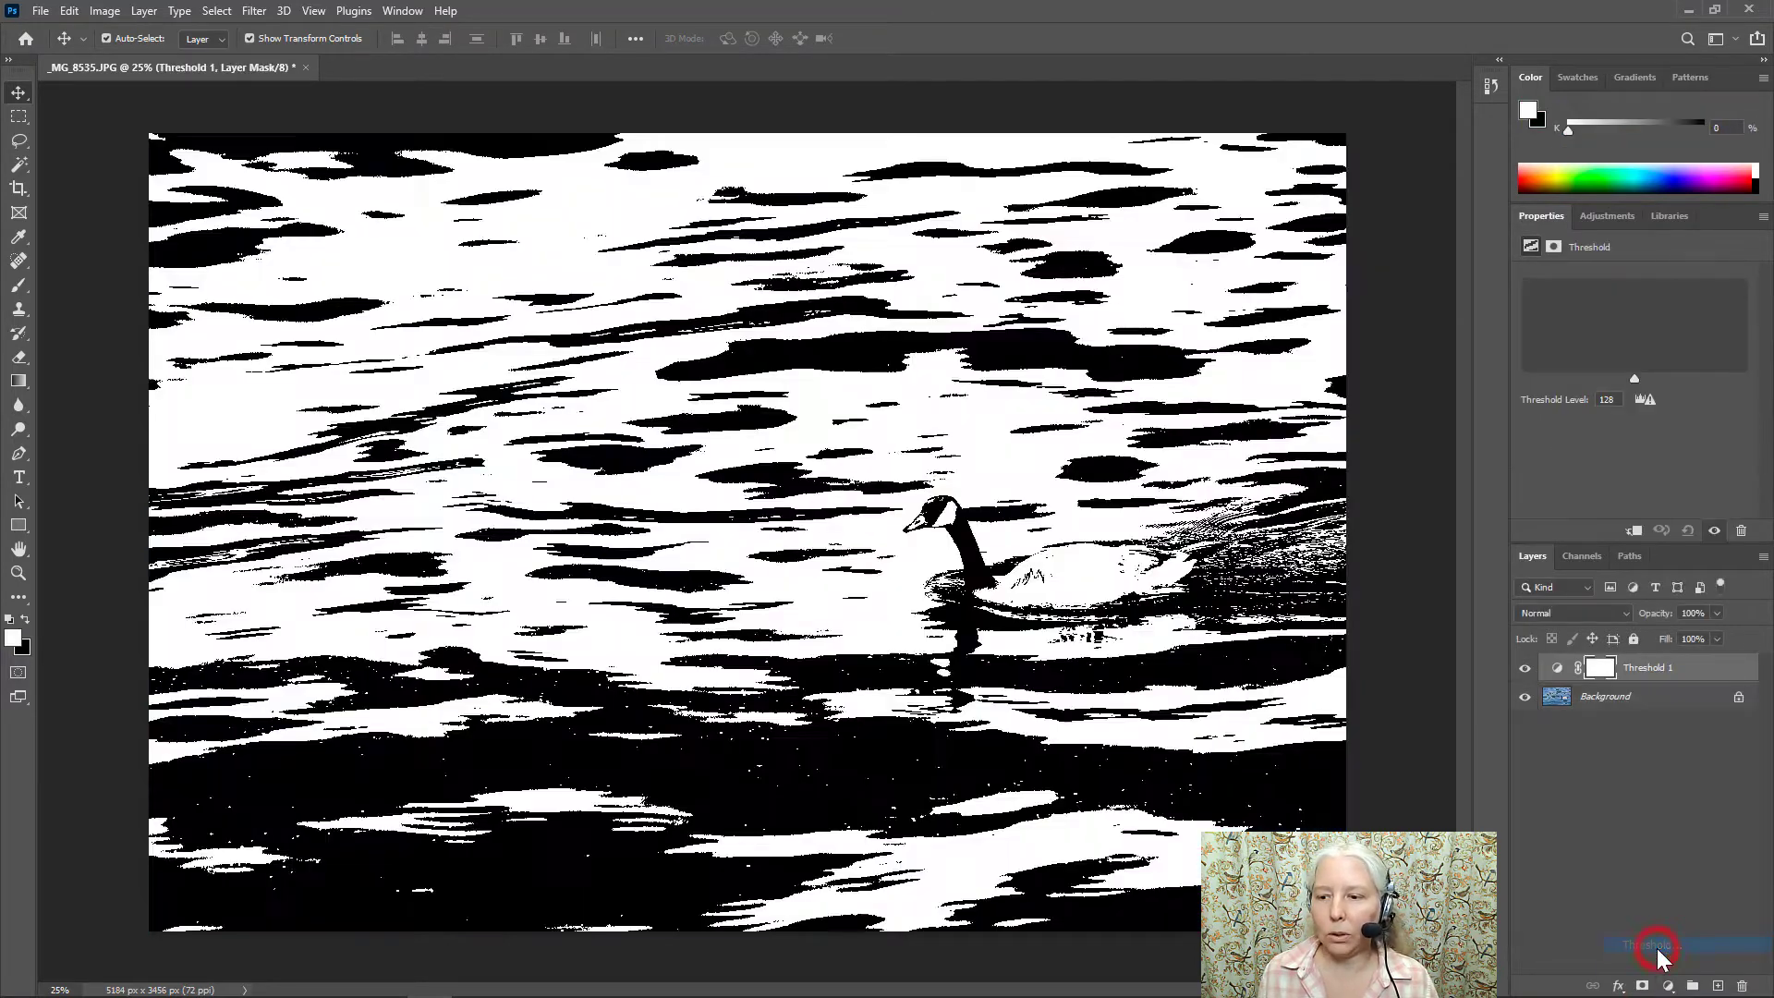
Raise the Threshold 1 level from 128 to 133 in the Properties panel.
click(1598, 218)
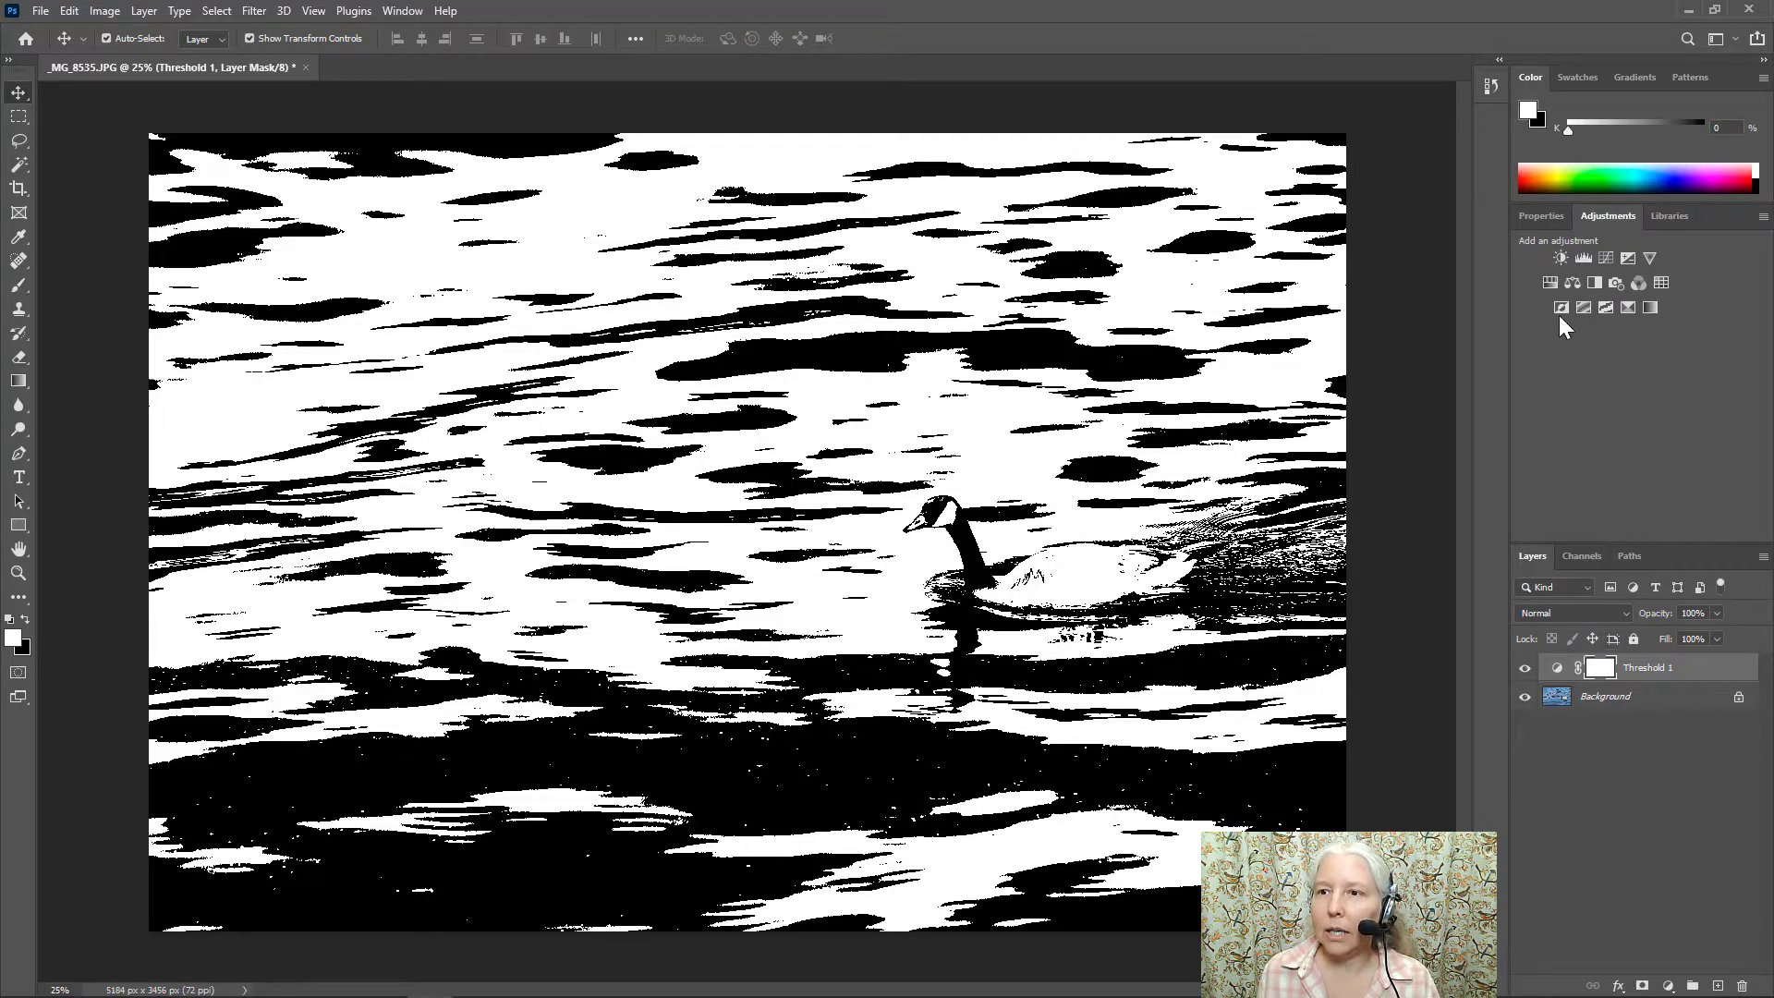
click(1540, 215)
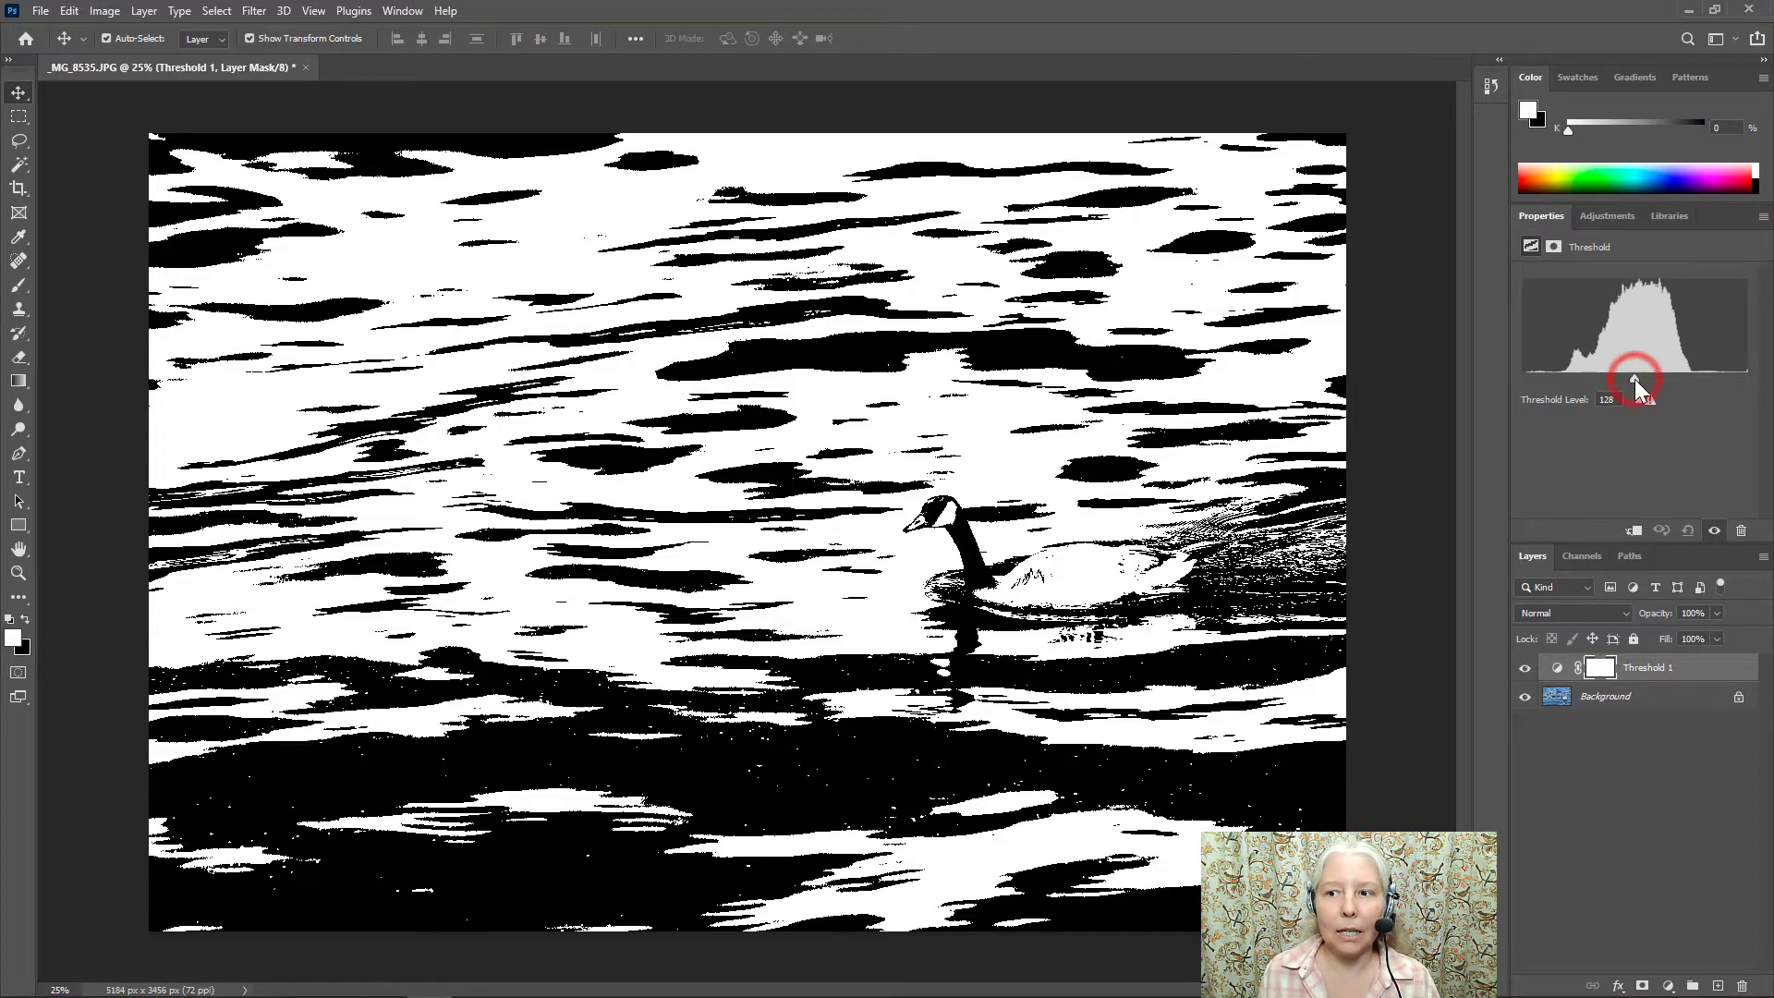
mouse_move(1633, 379)
mouse_down()
mouse_move(1609, 380)
mouse_move(1673, 375)
mouse_move(1639, 390)
mouse_up()
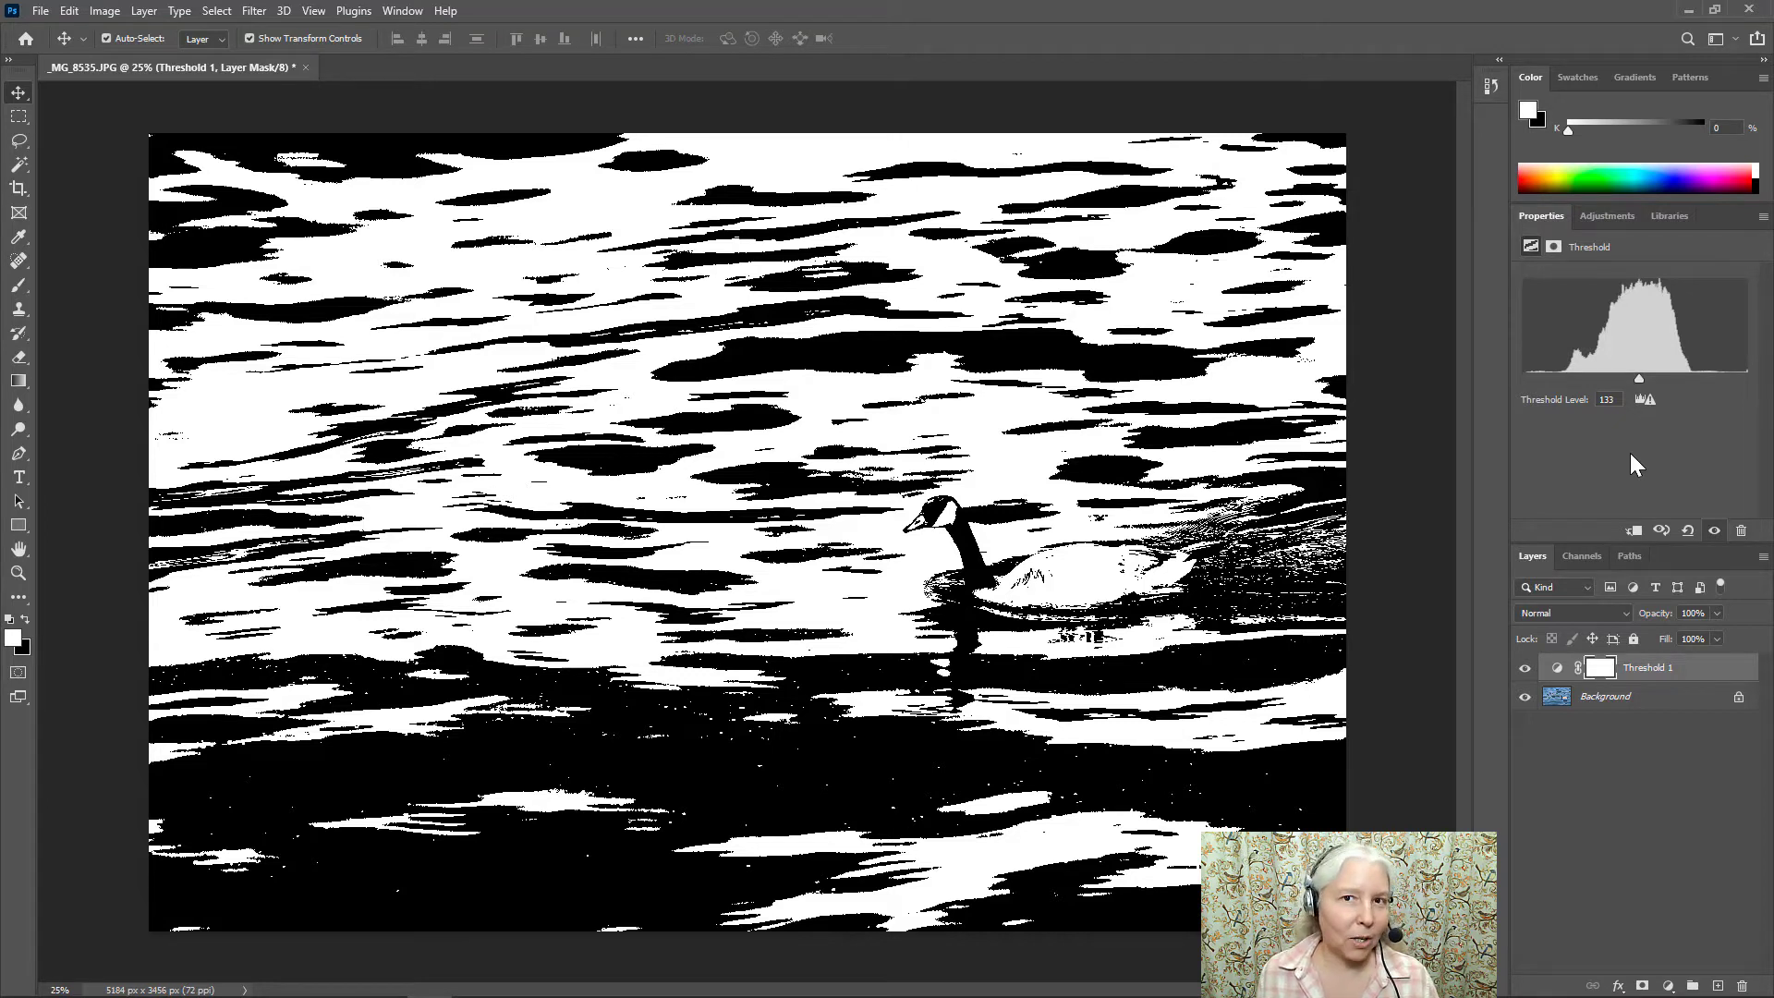
Add a Gradient Fill layer using the orange-to-yellow preset from the Oranges folder.
click(1668, 987)
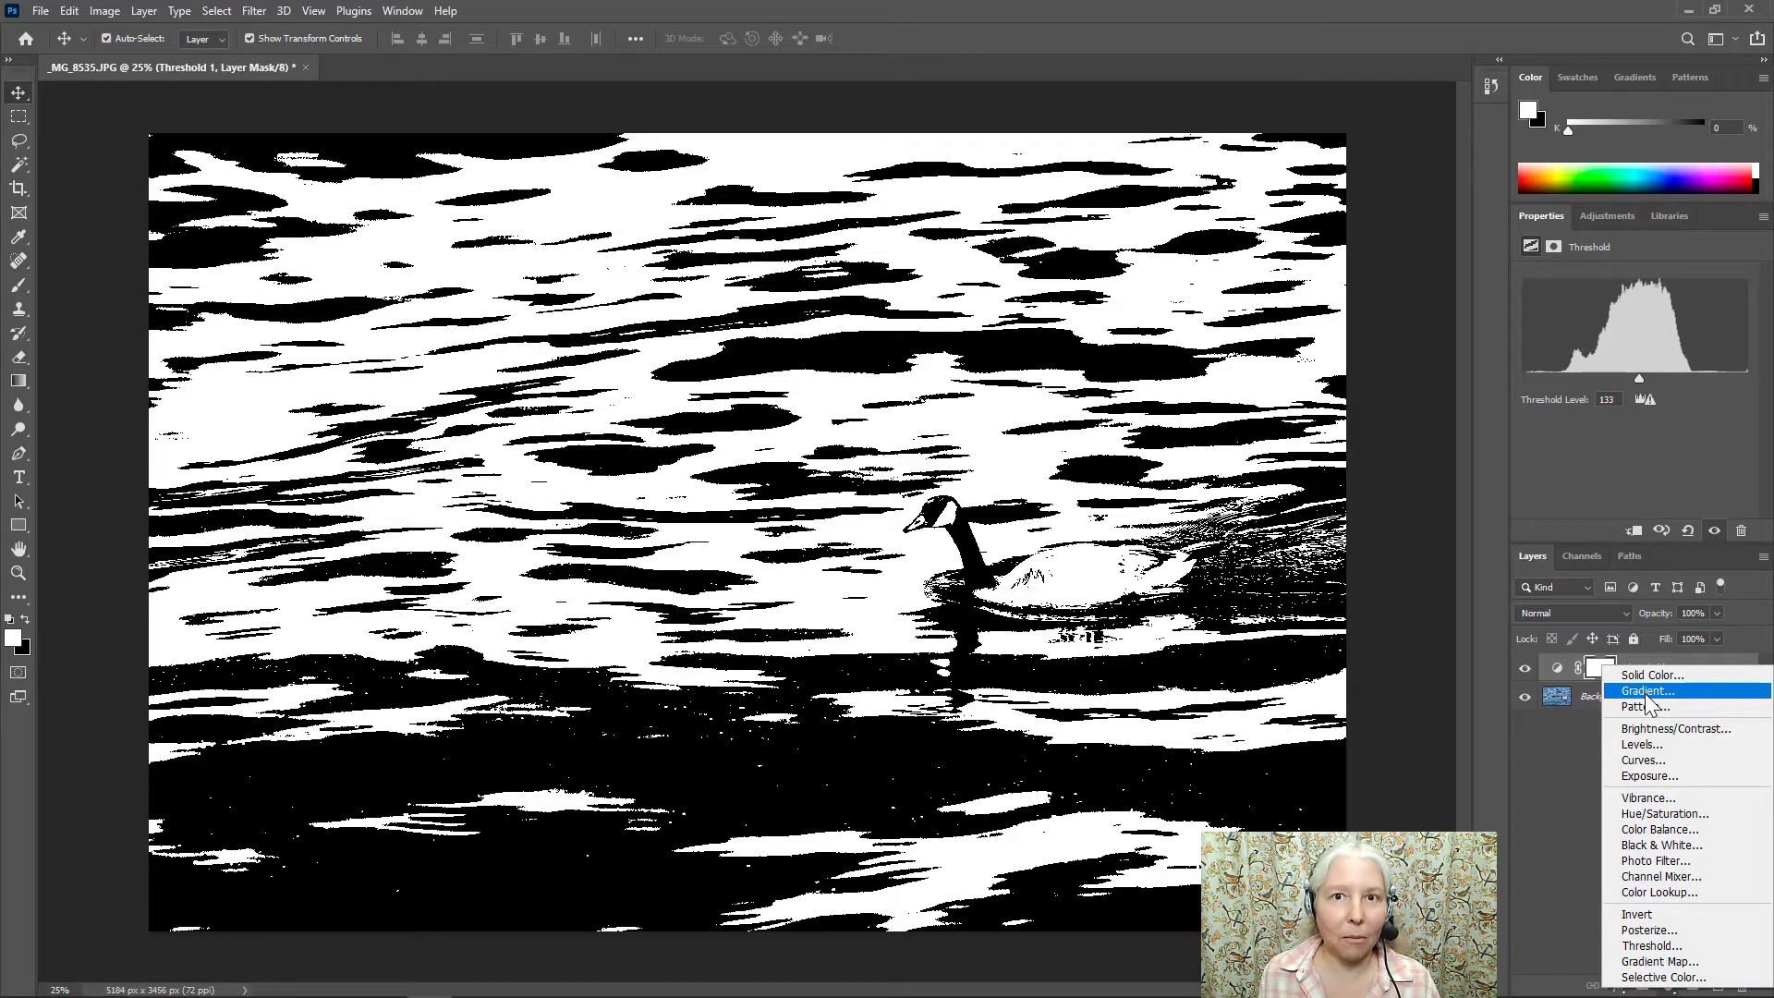
click(1645, 692)
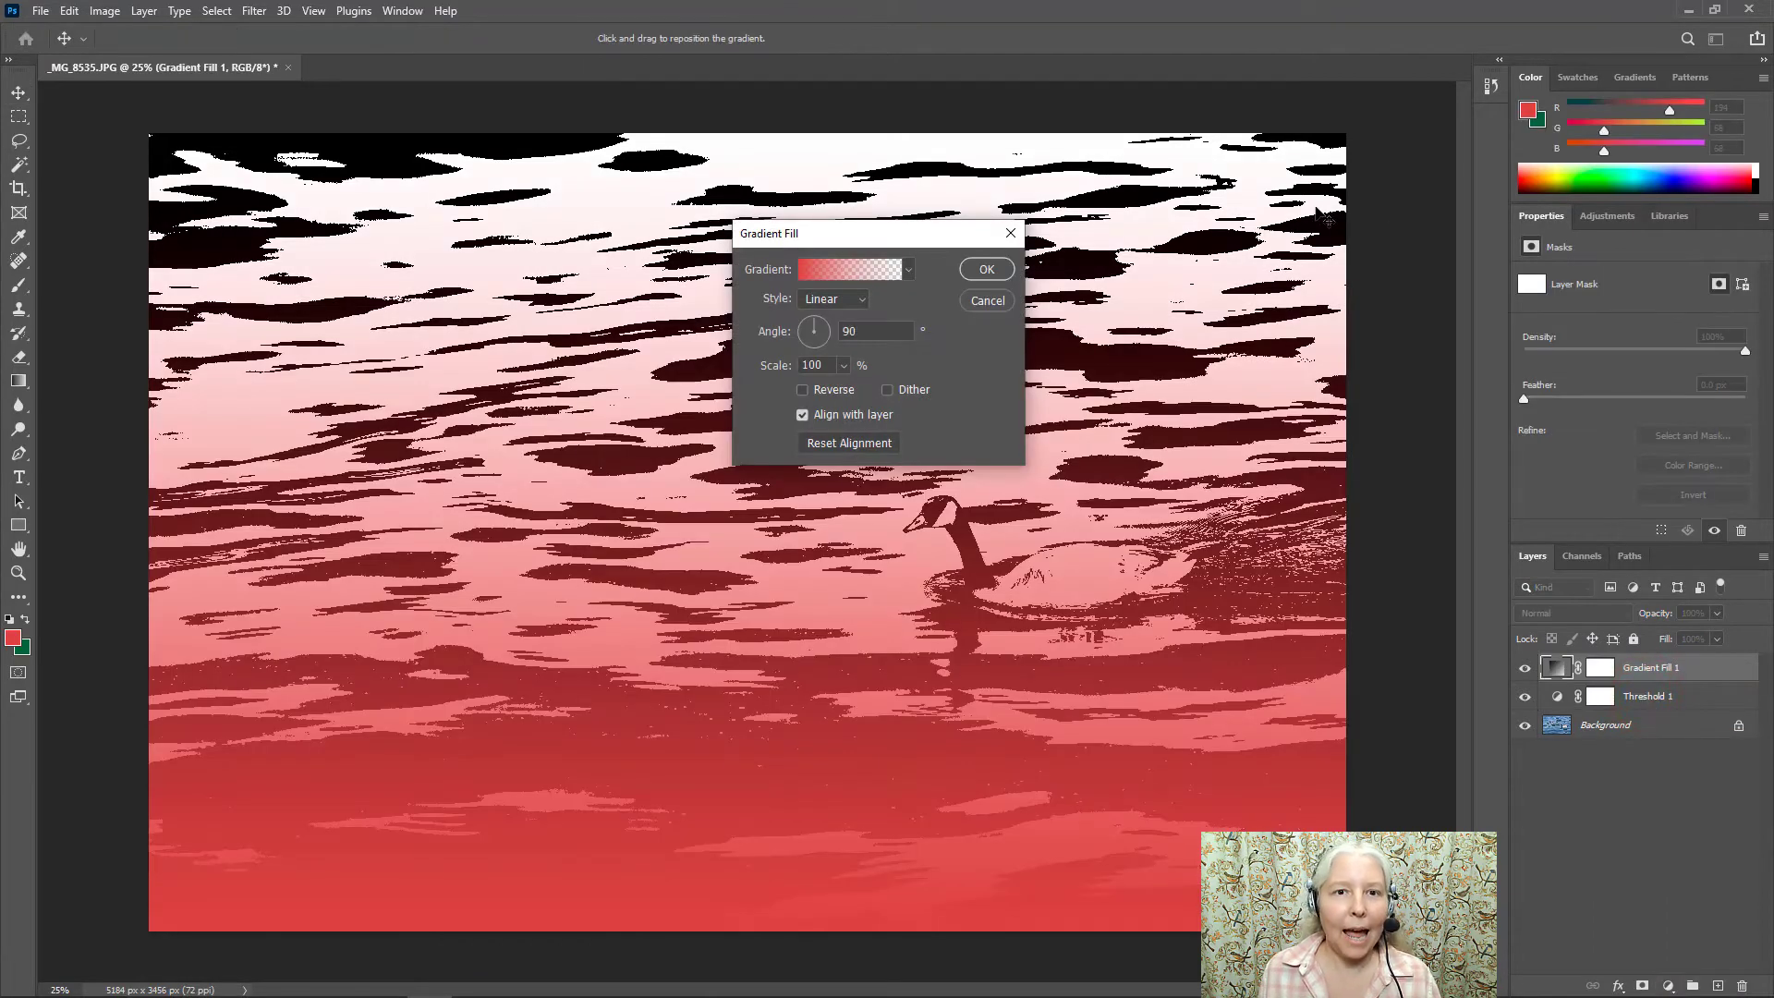
click(908, 268)
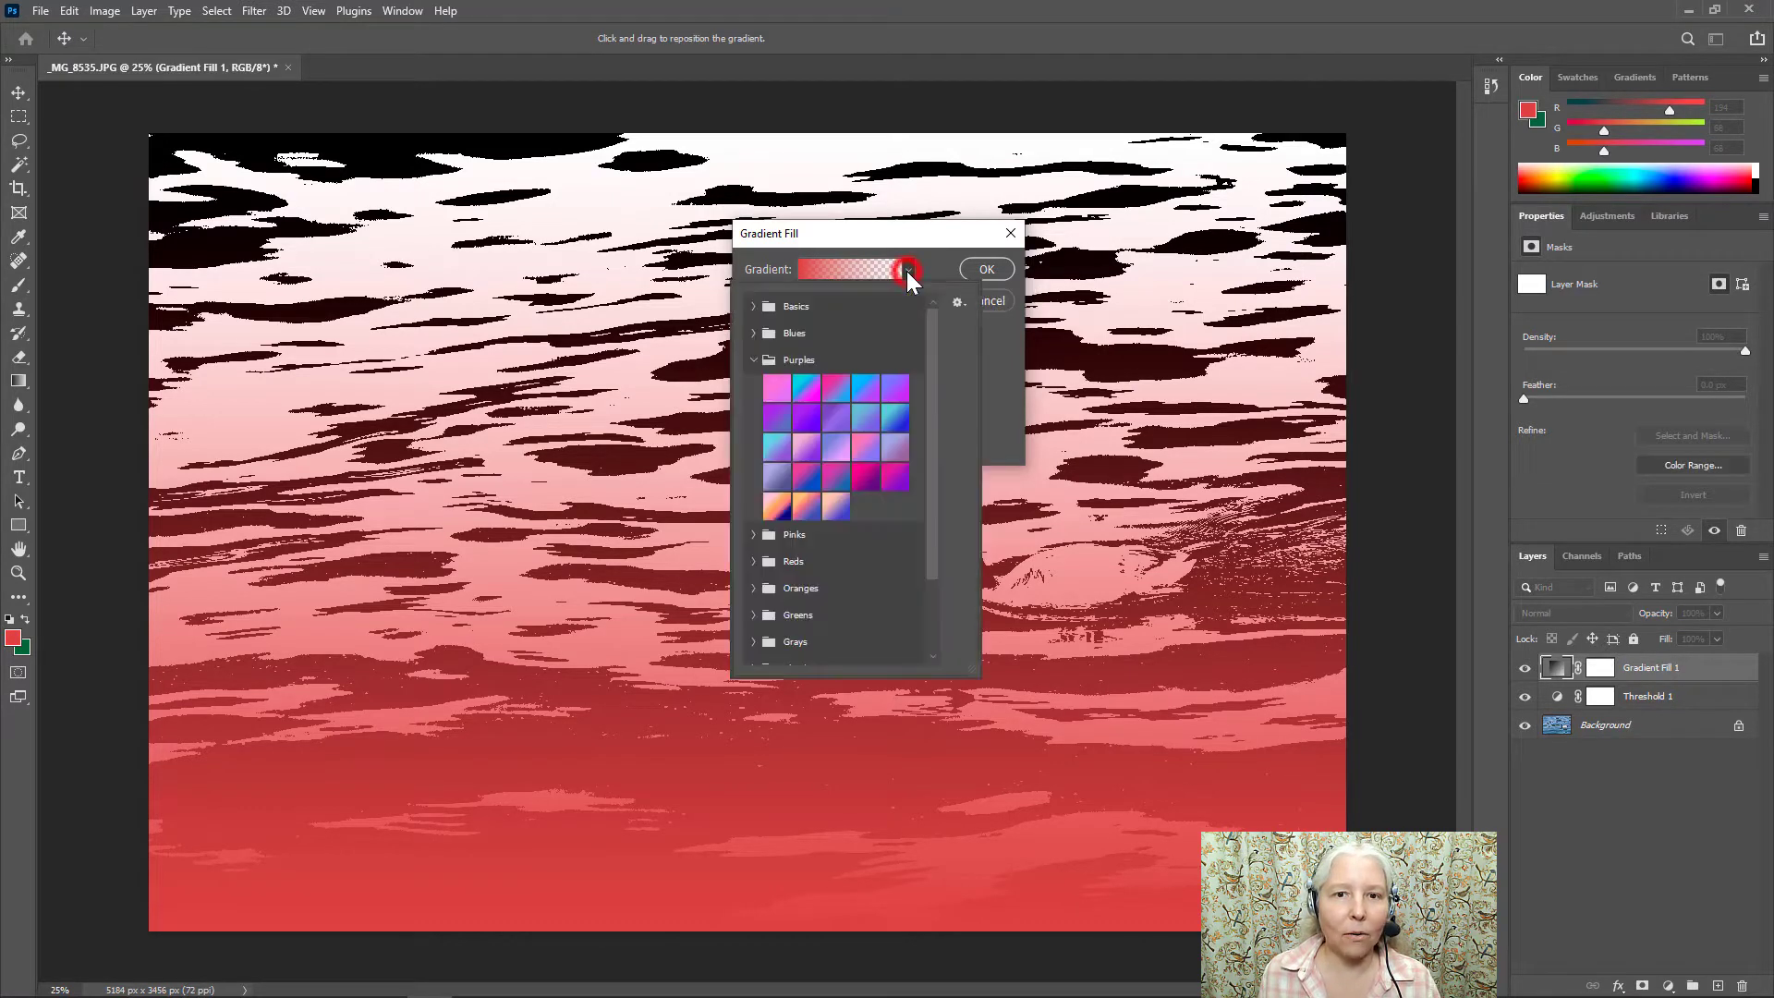
click(754, 361)
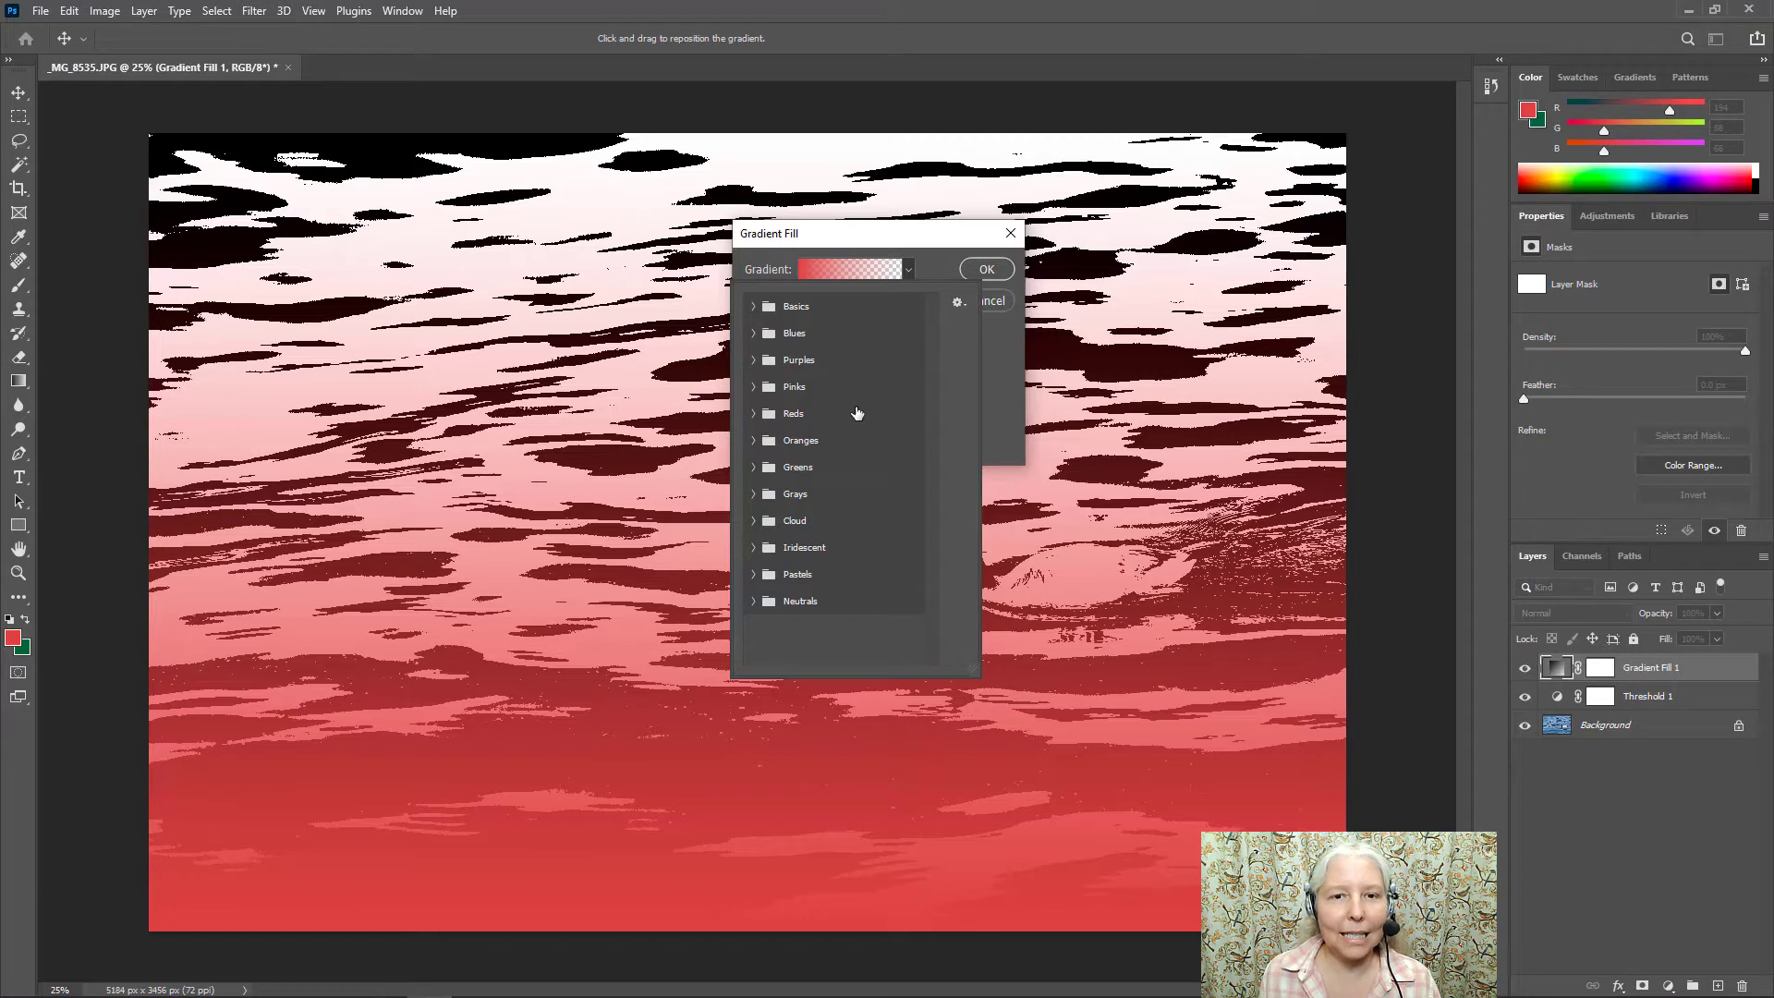
click(754, 443)
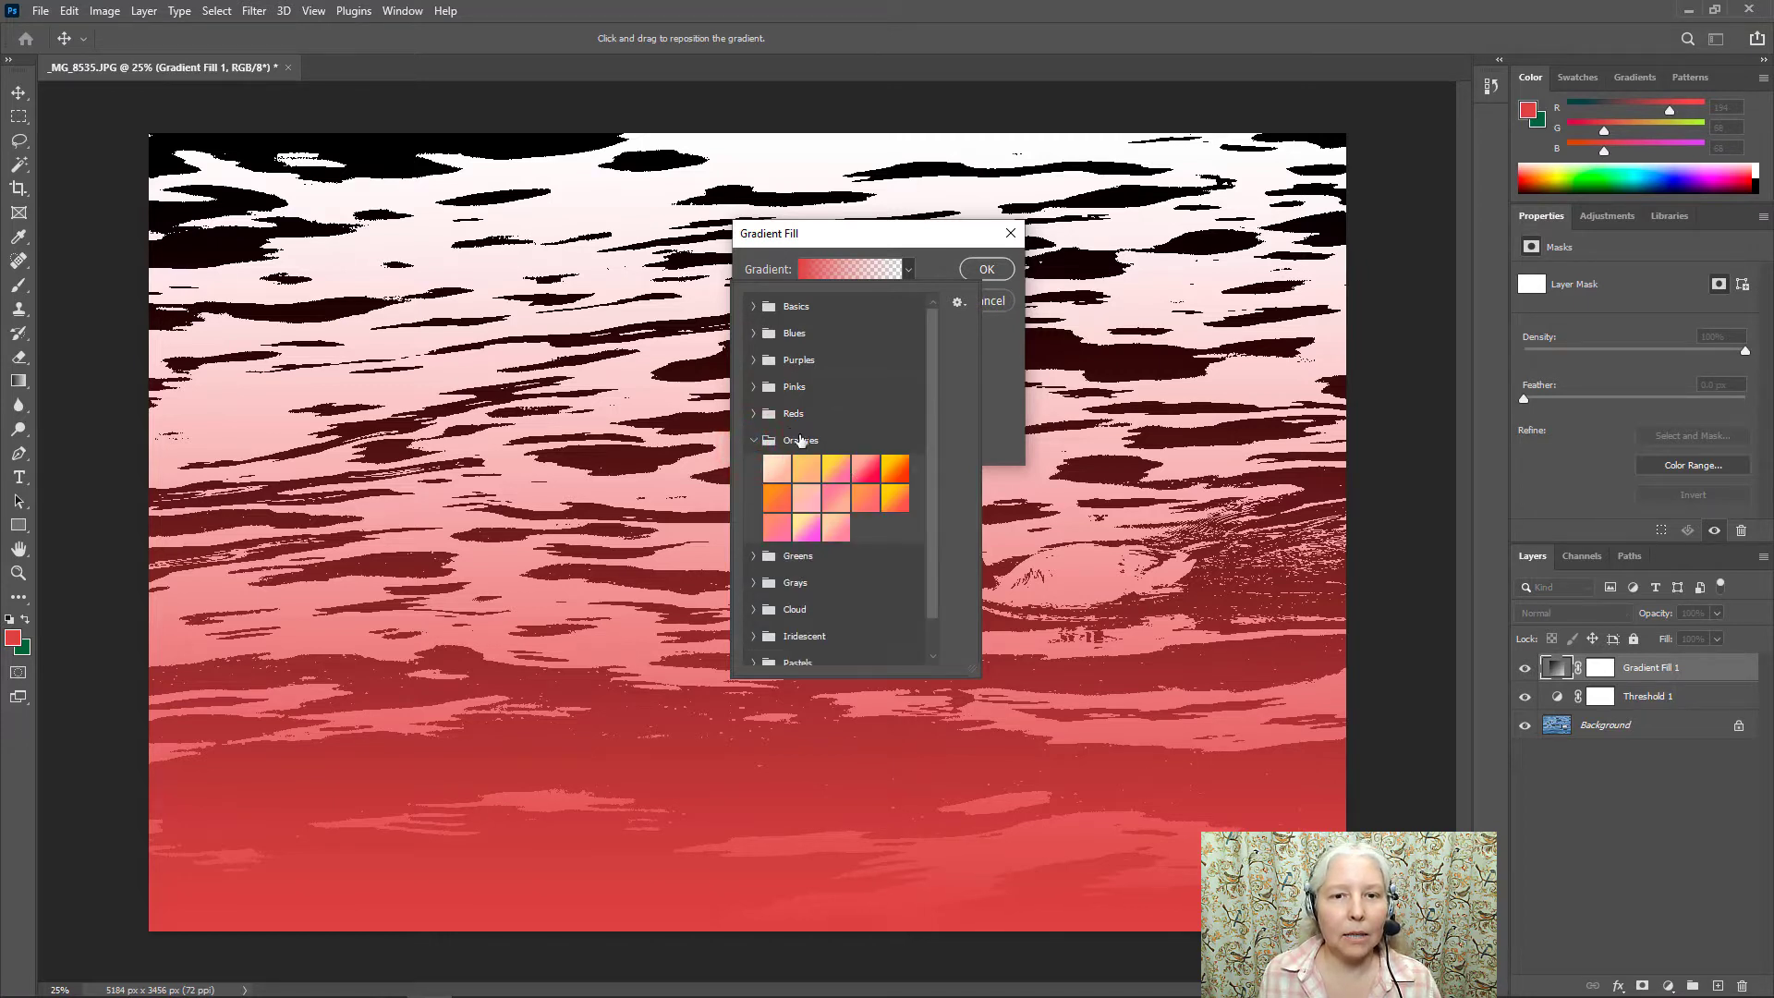
click(897, 471)
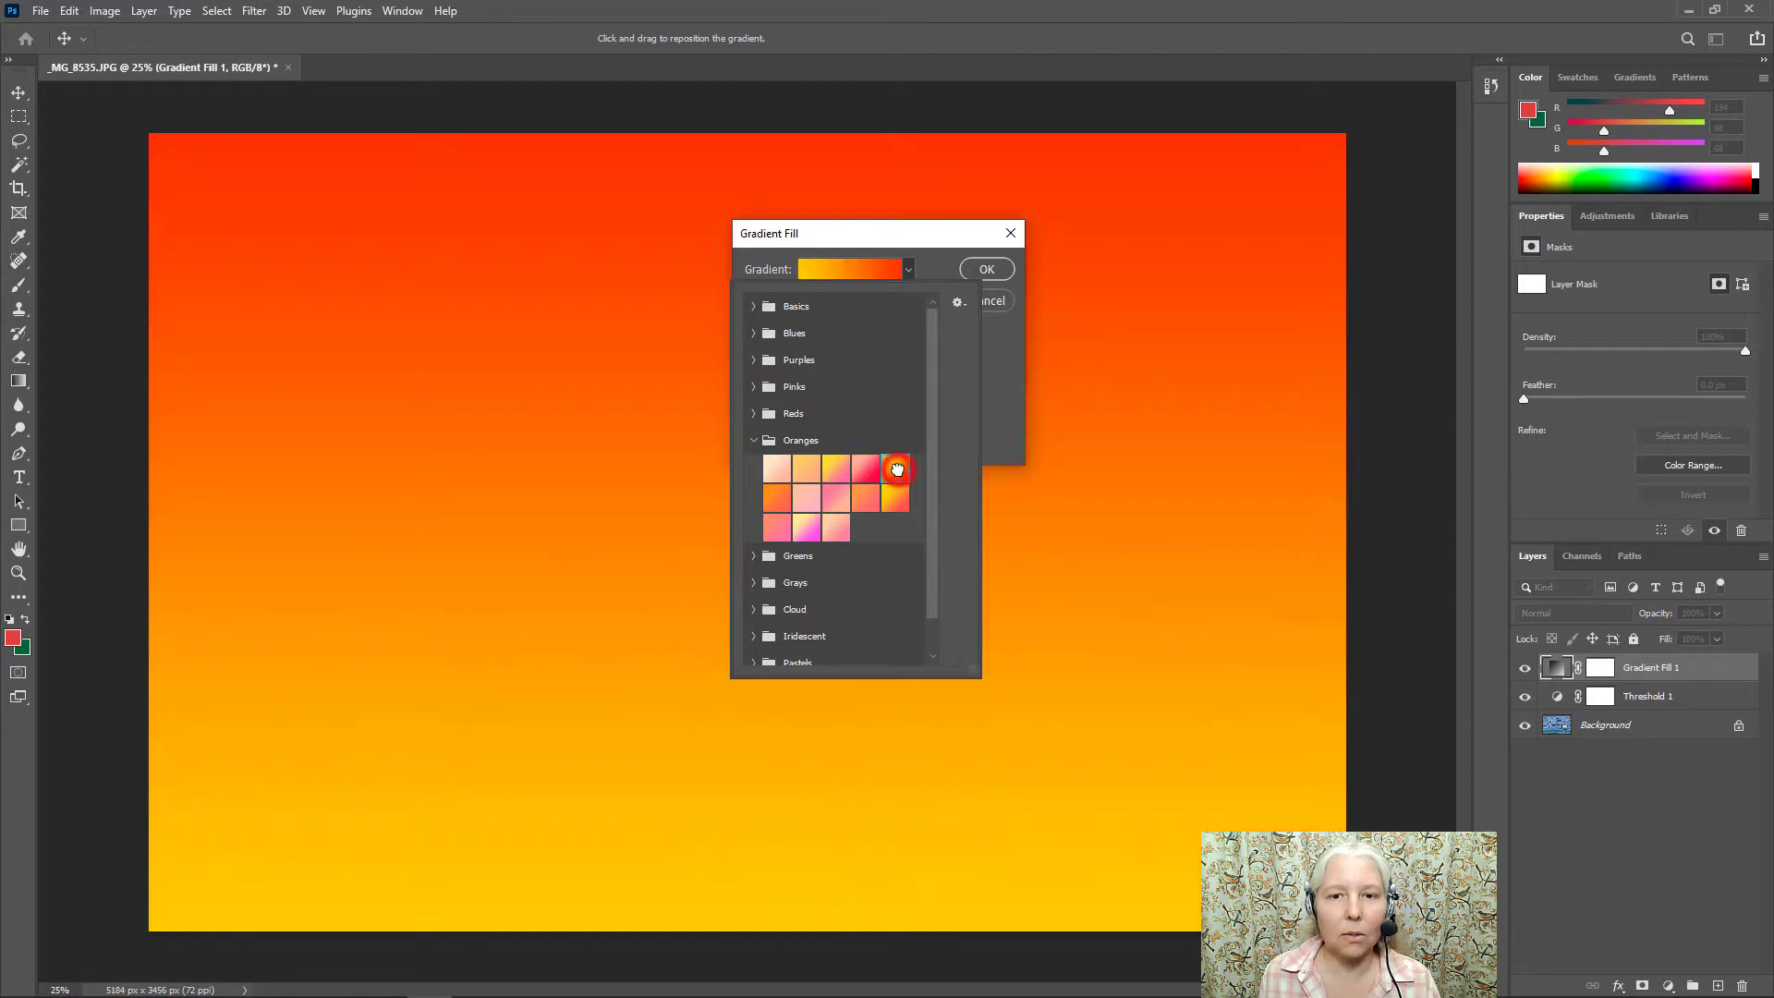
click(852, 241)
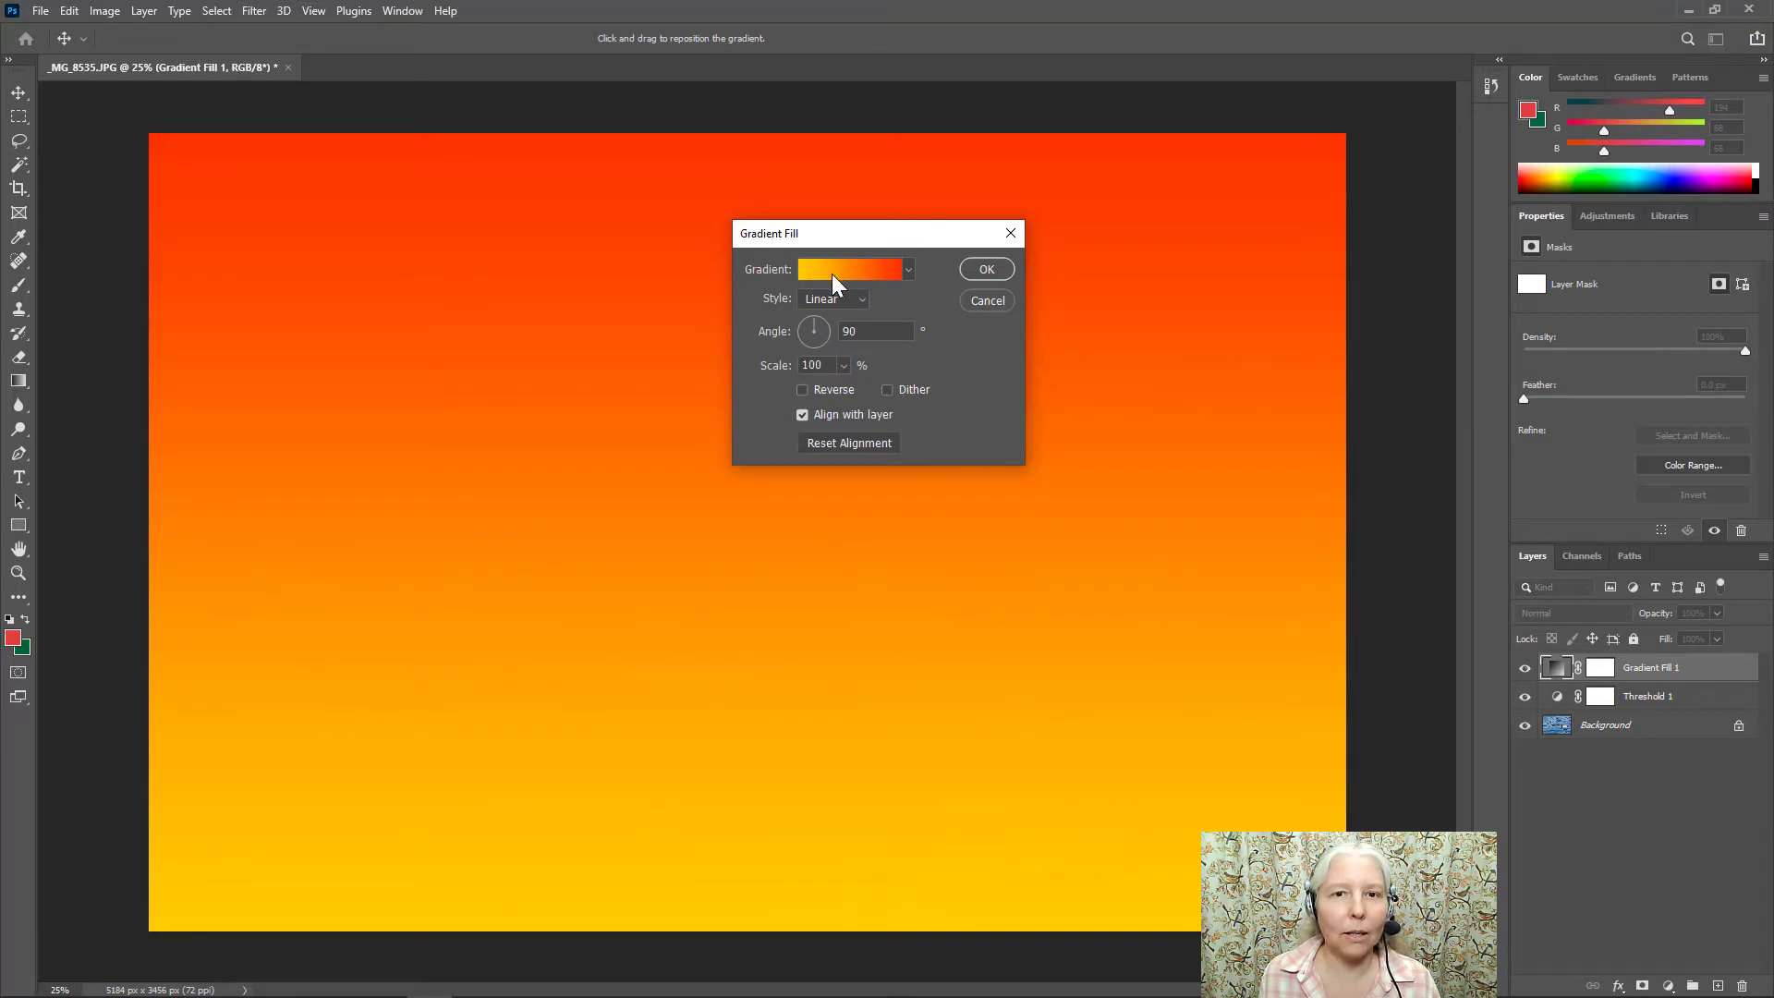
In the Gradient Editor, recolour the gradient's right-end stop crimson.
click(839, 273)
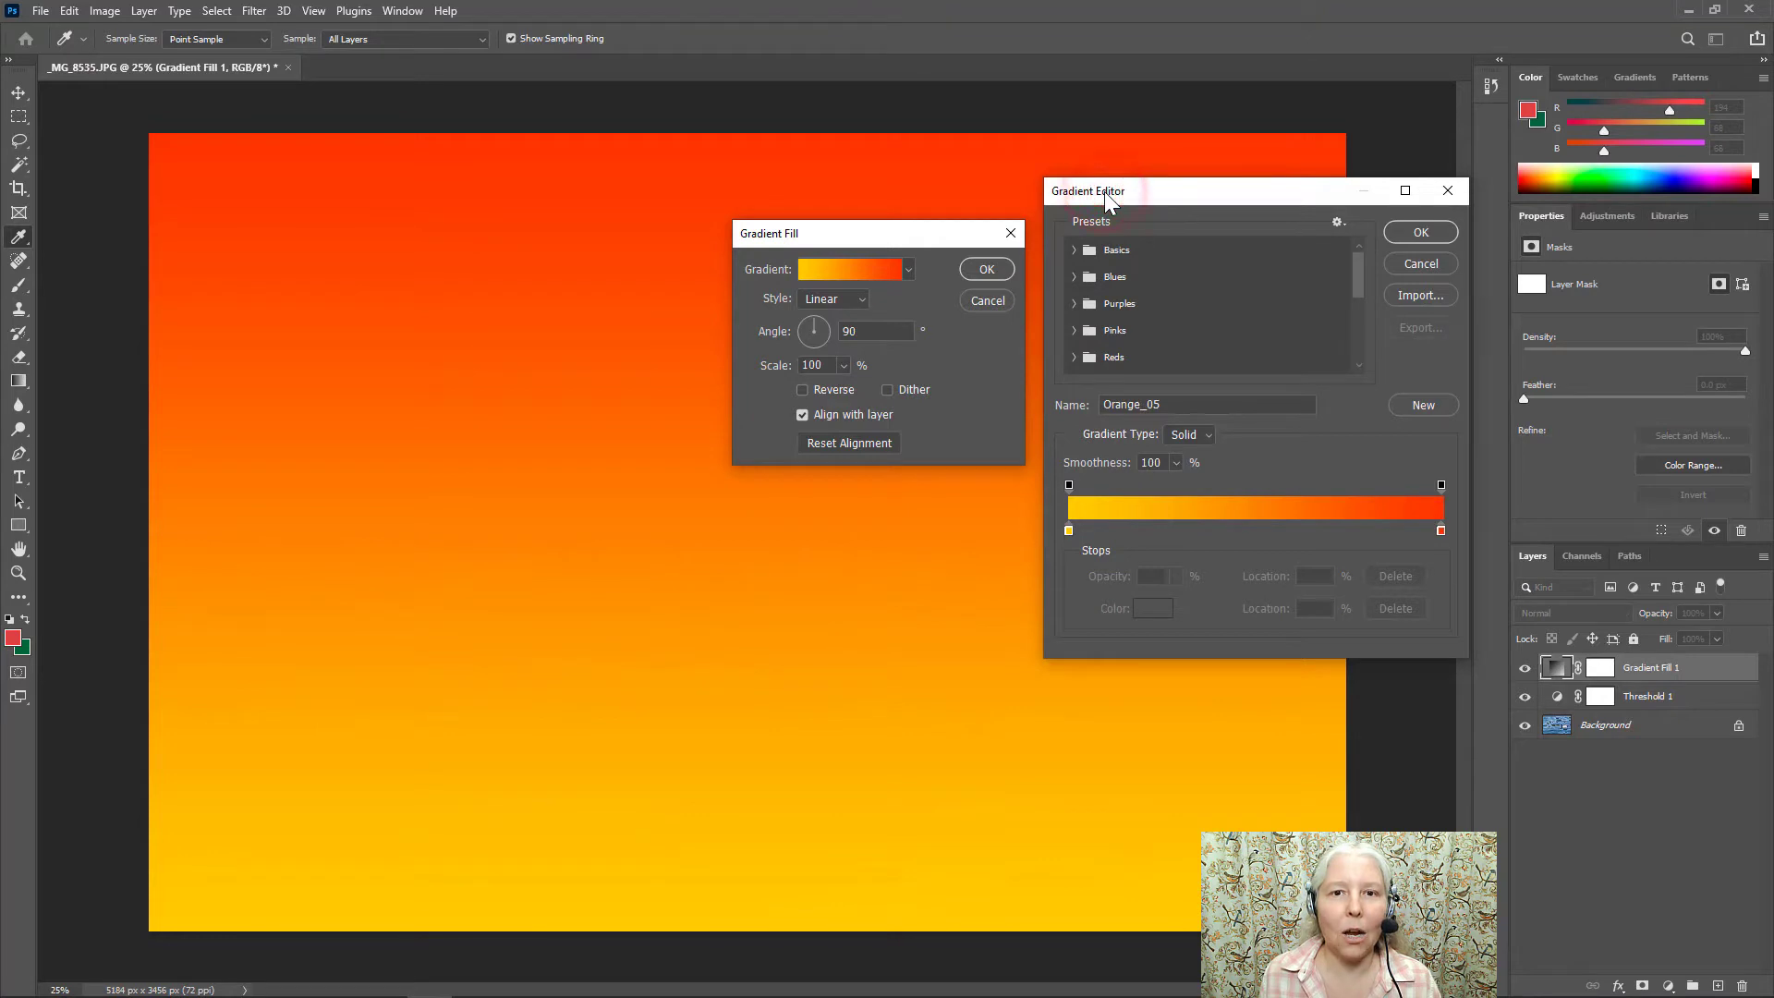
drag(1106, 191, 729, 198)
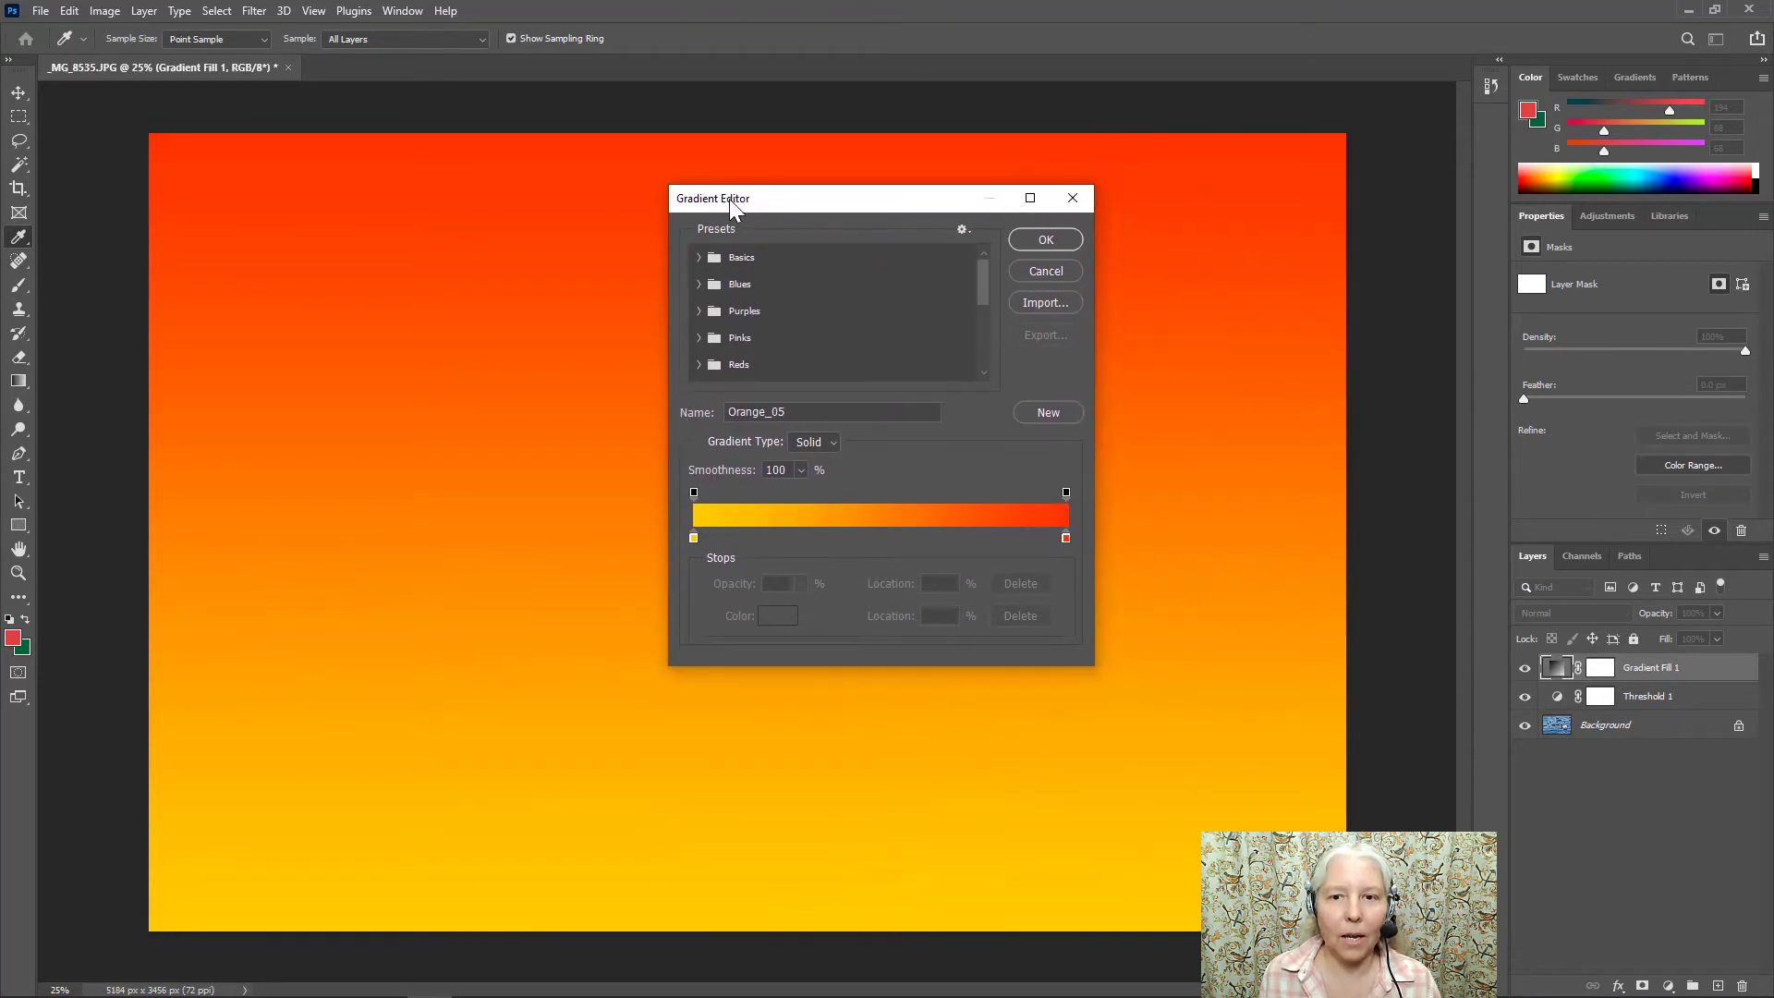
click(1067, 536)
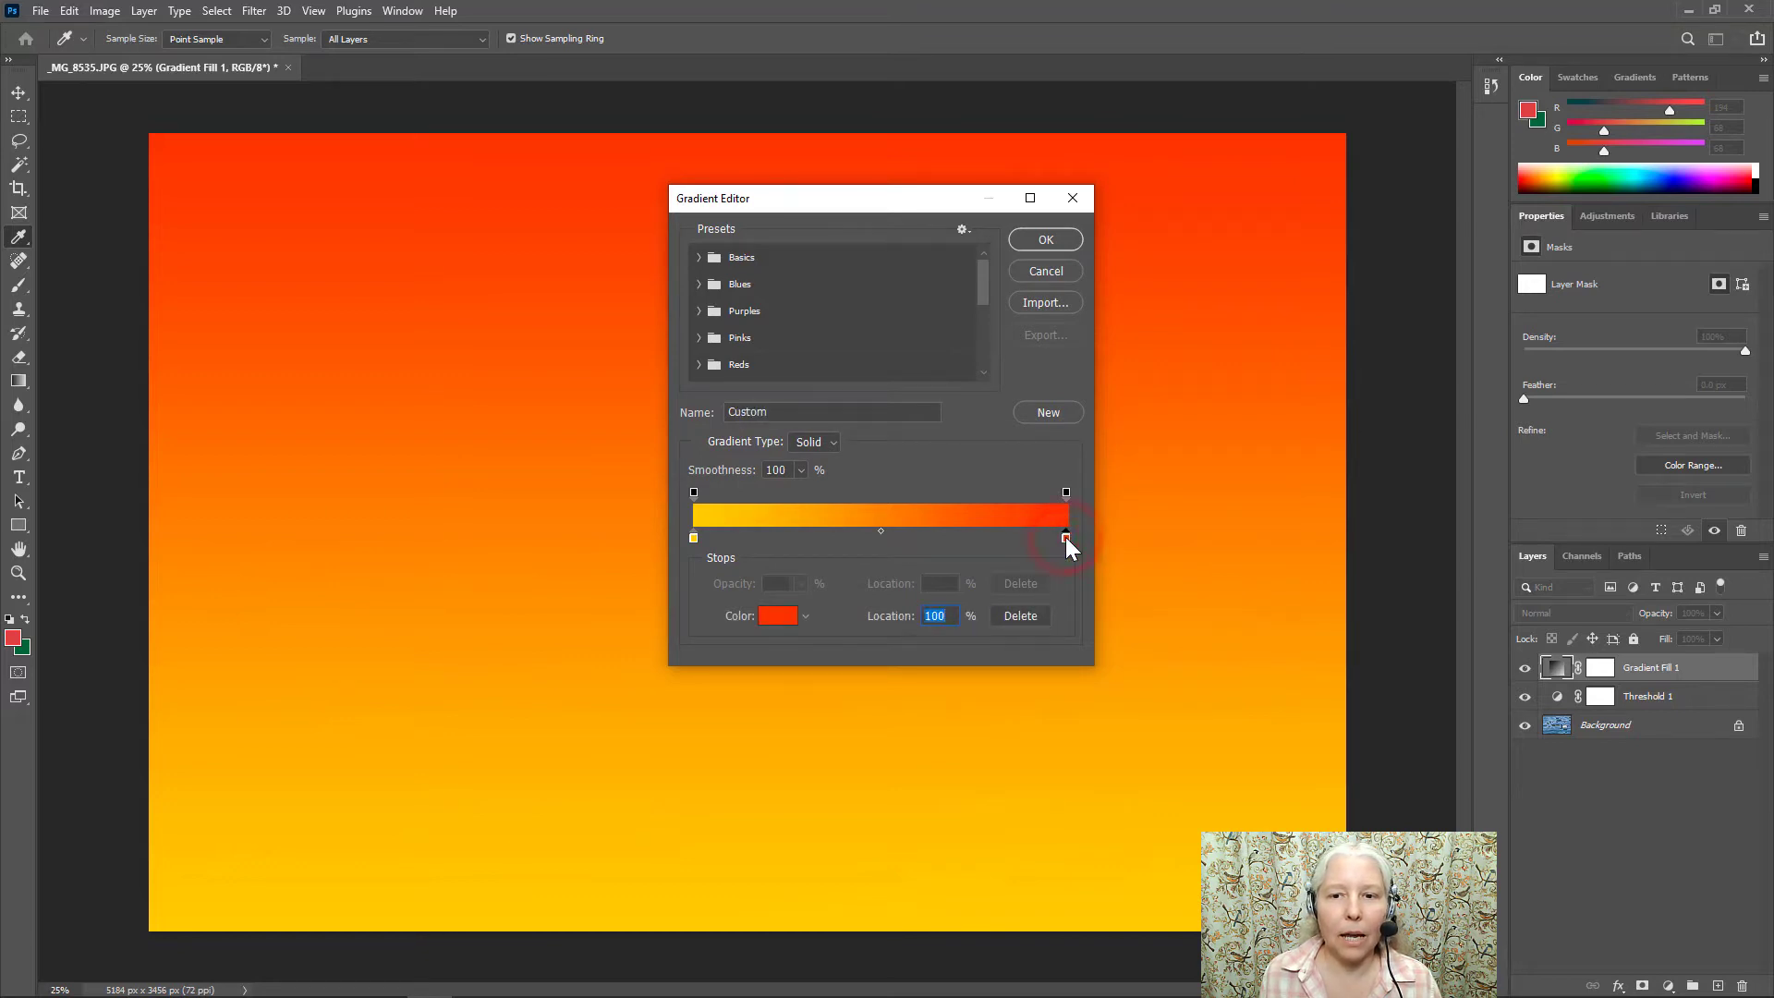
double_click(1067, 536)
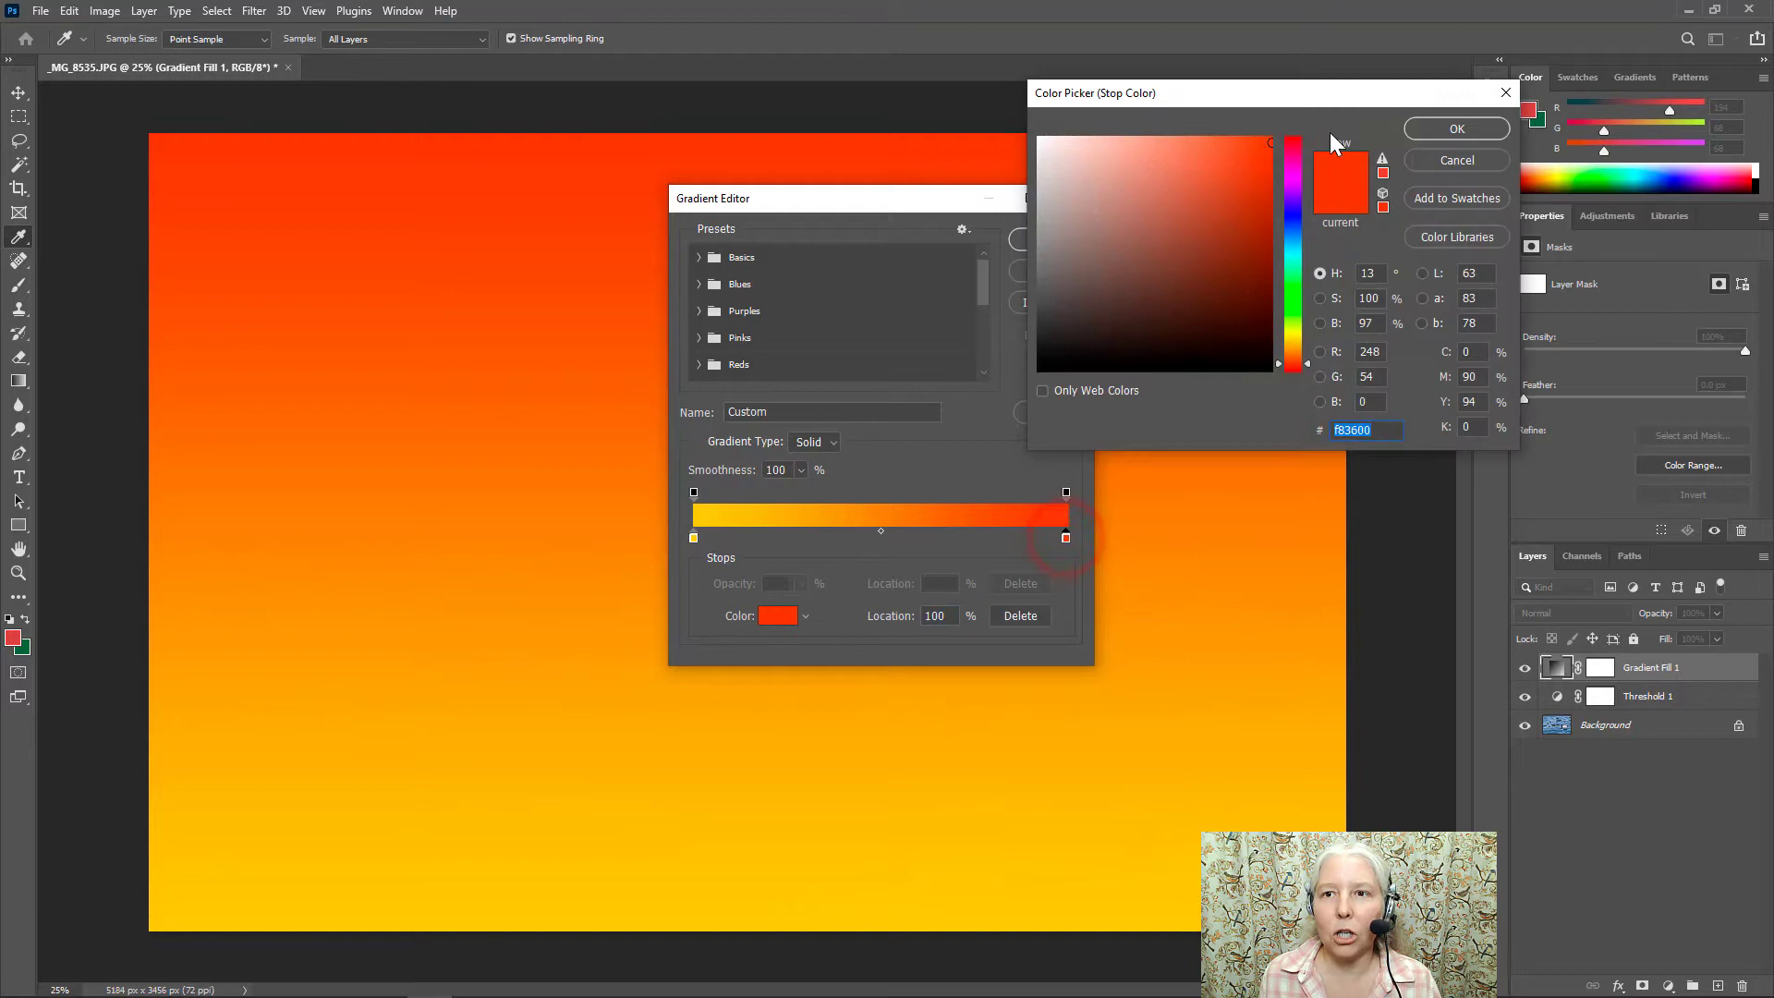
click(1292, 143)
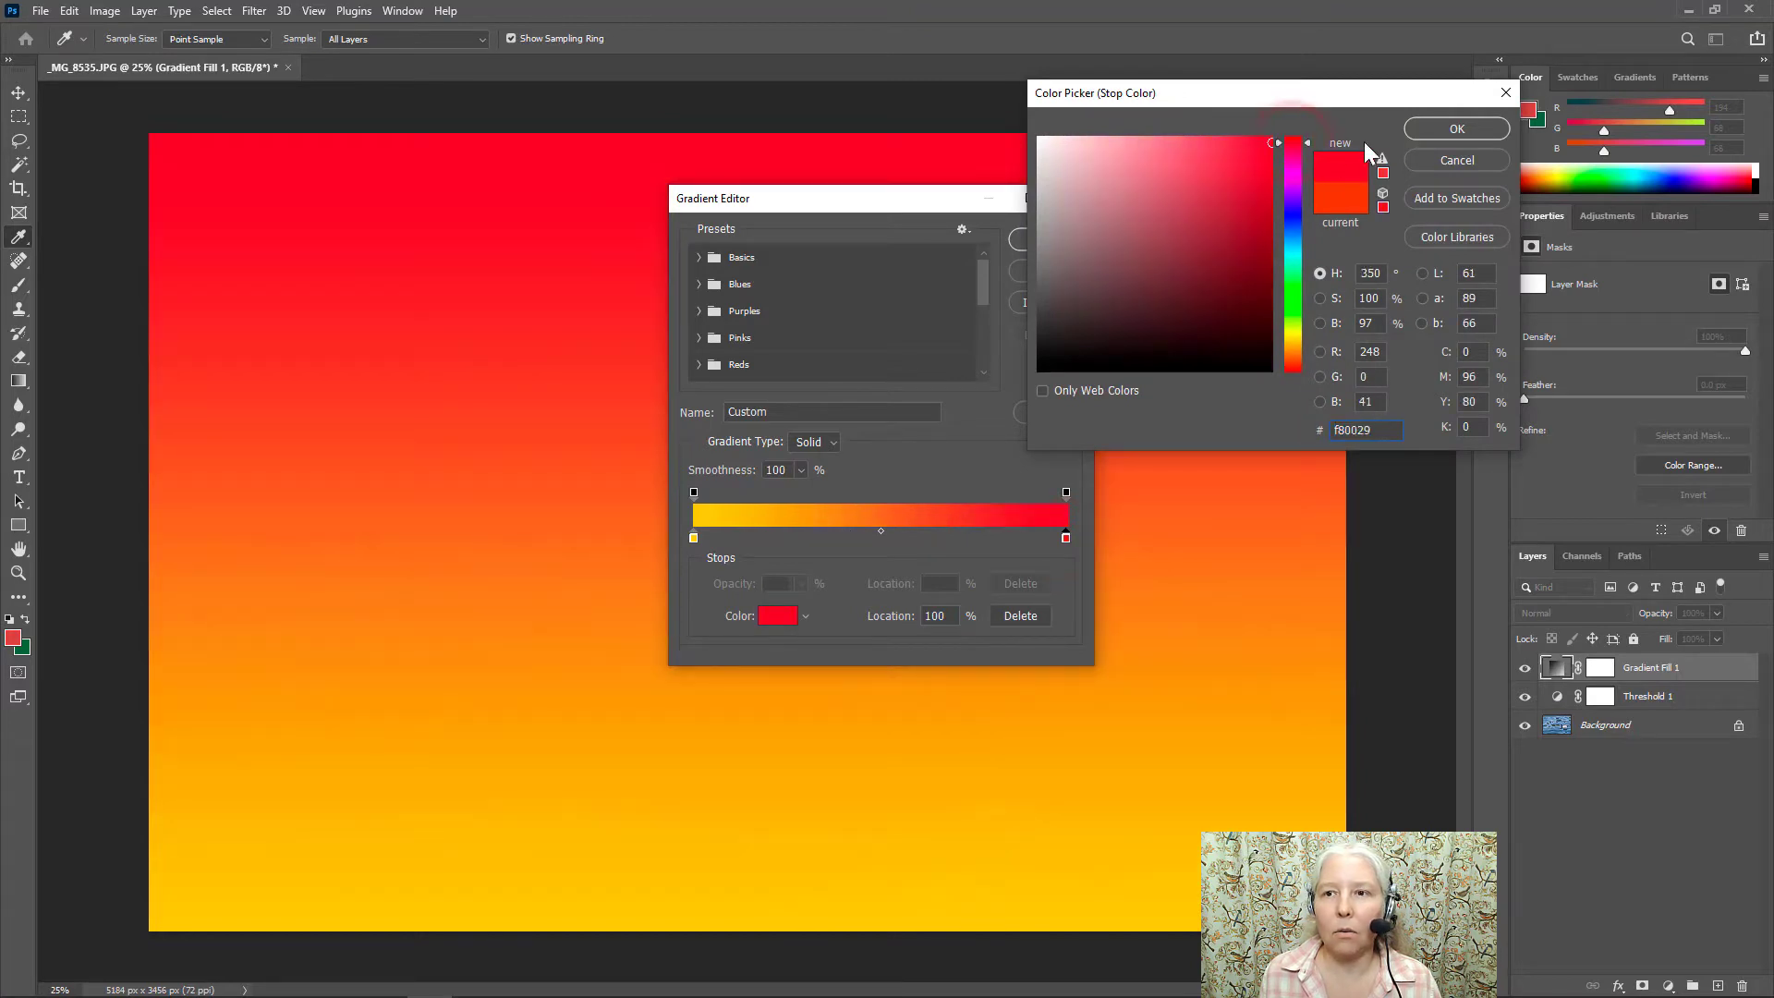
click(1447, 131)
Move the yellow stop along the gradient and add a medium blue stop partway.
drag(694, 538, 953, 536)
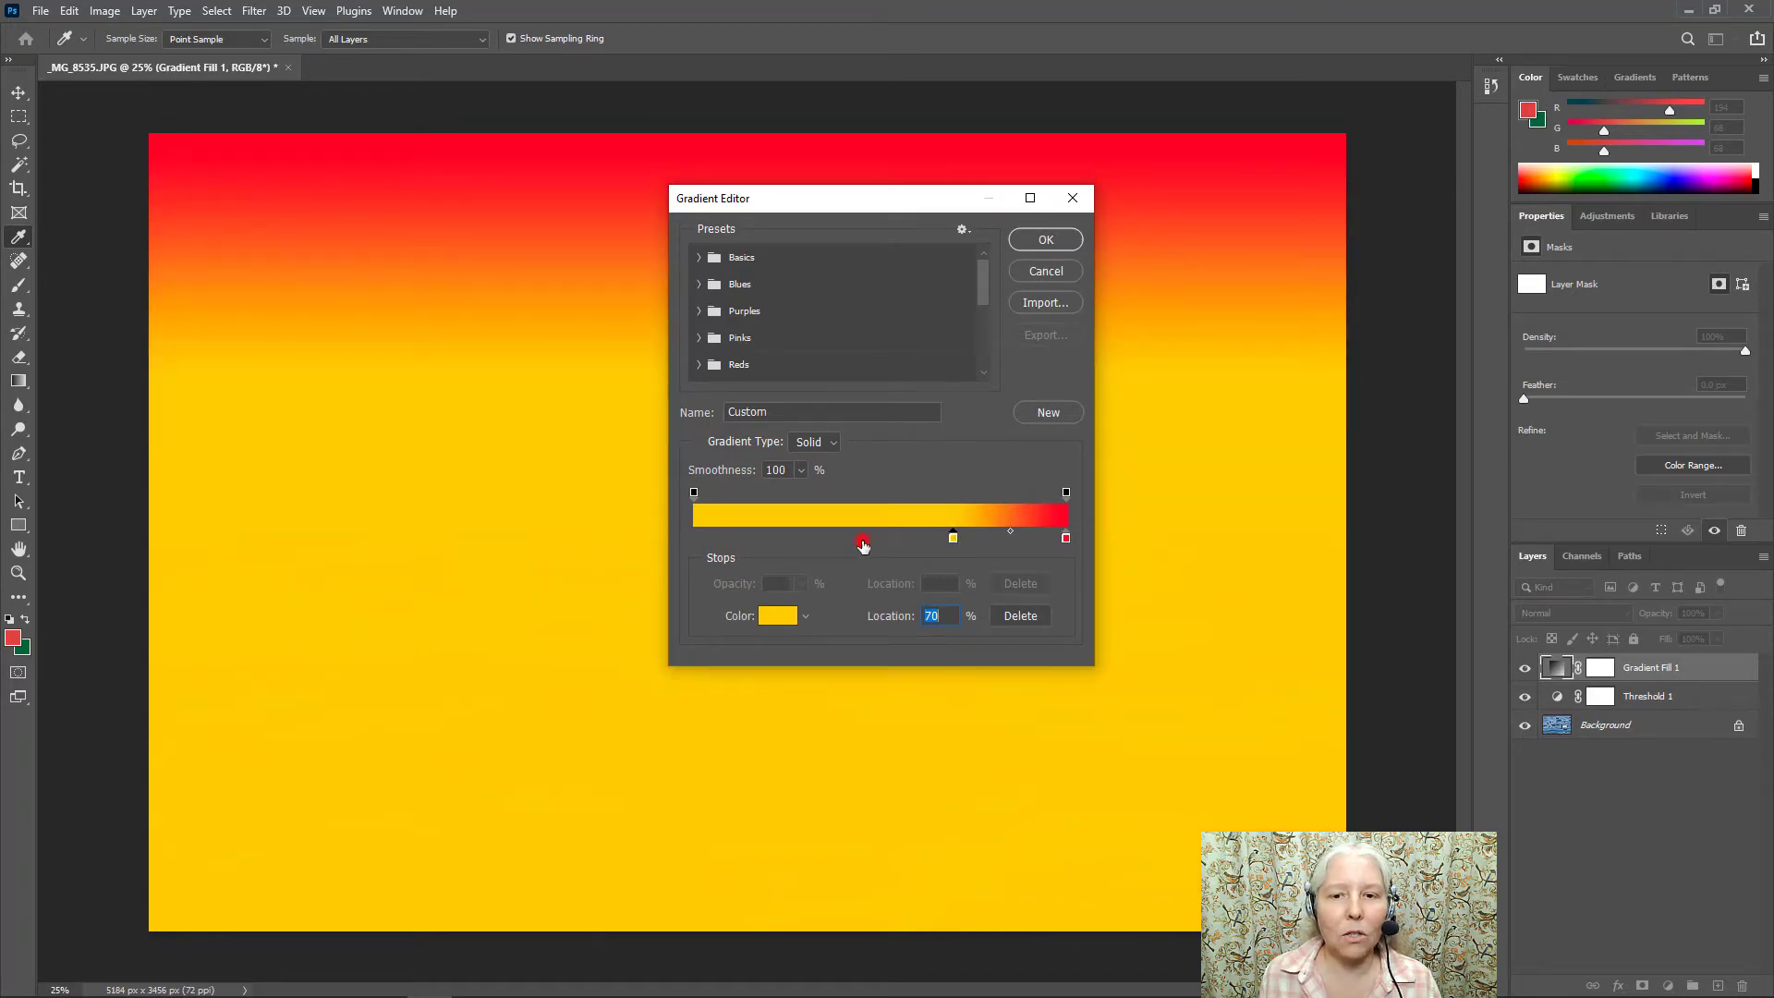
click(862, 543)
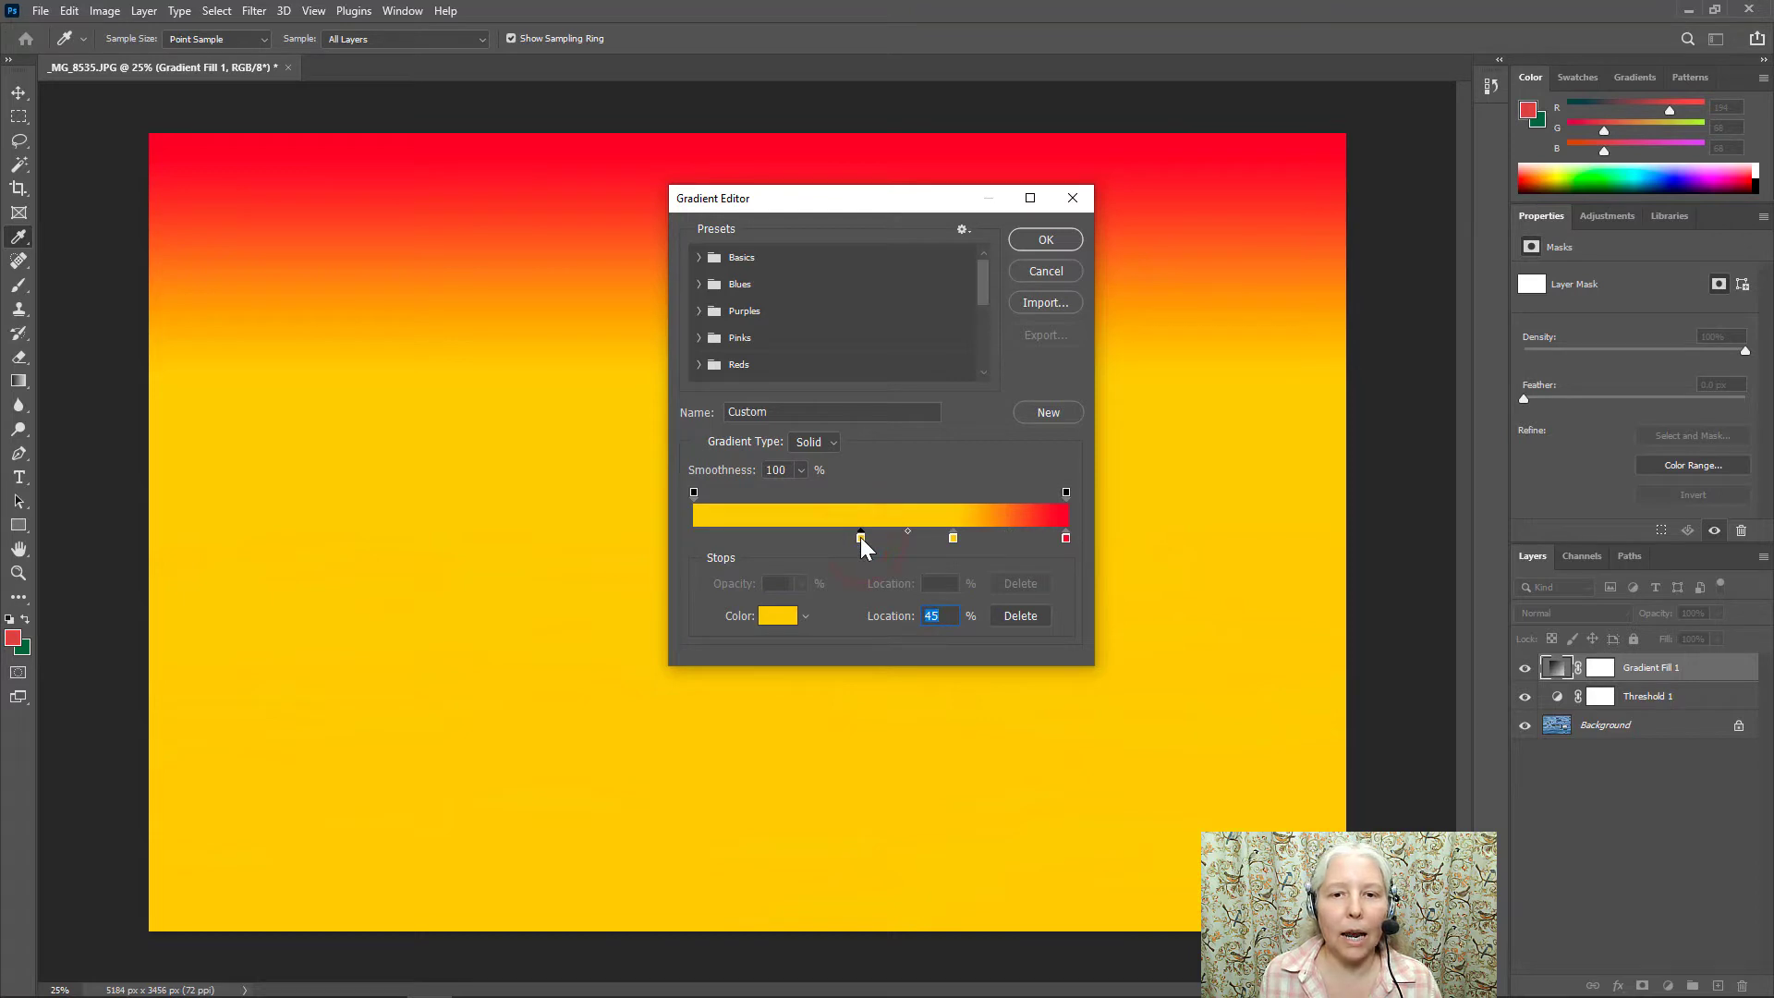
double_click(861, 536)
drag(1298, 235, 1296, 228)
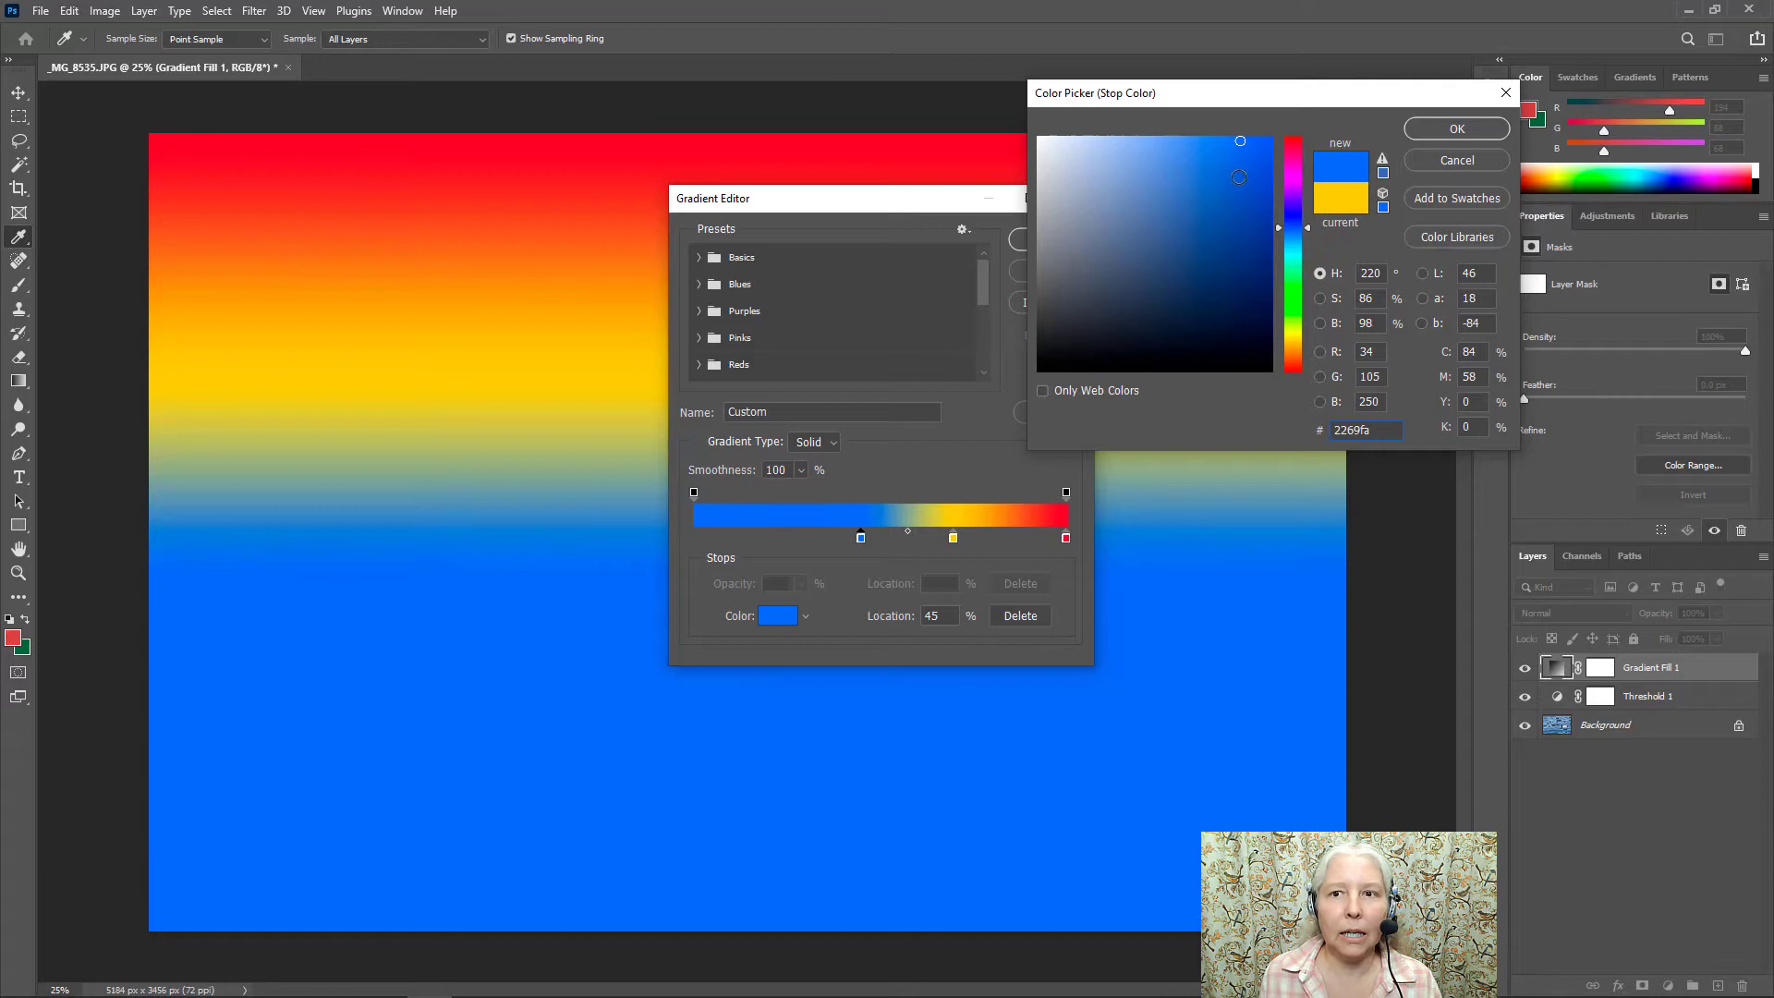
drag(1310, 224, 1310, 234)
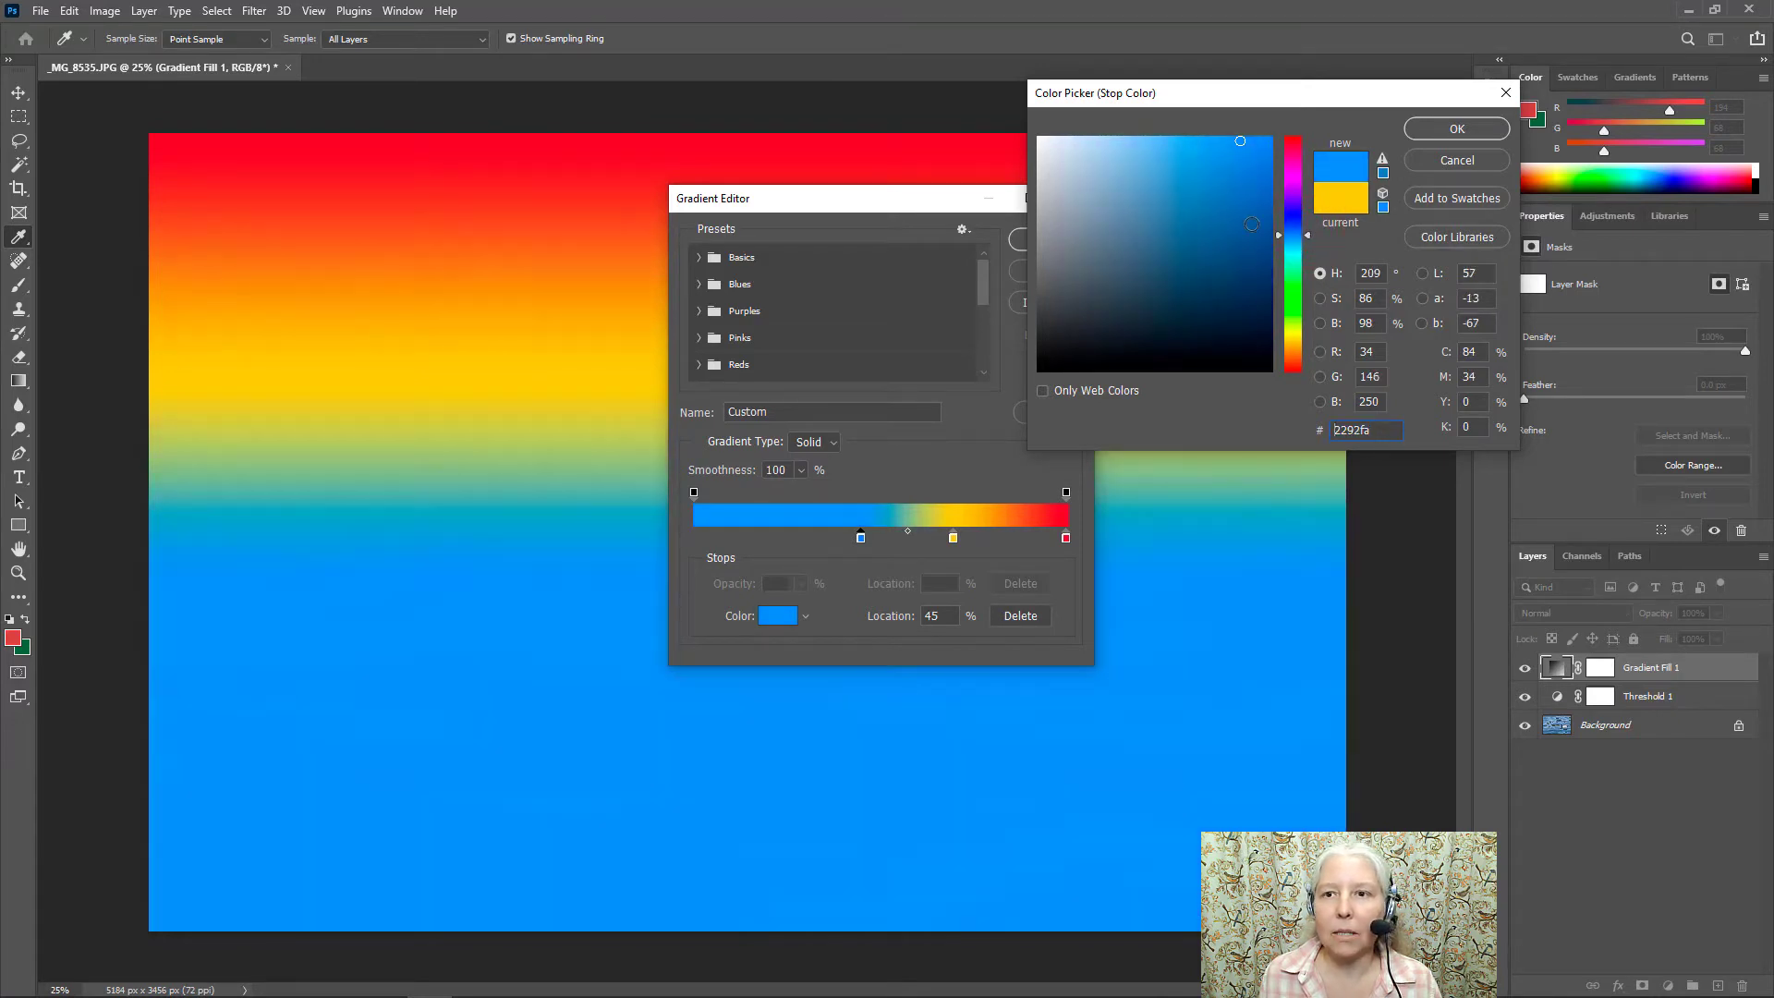
click(1202, 213)
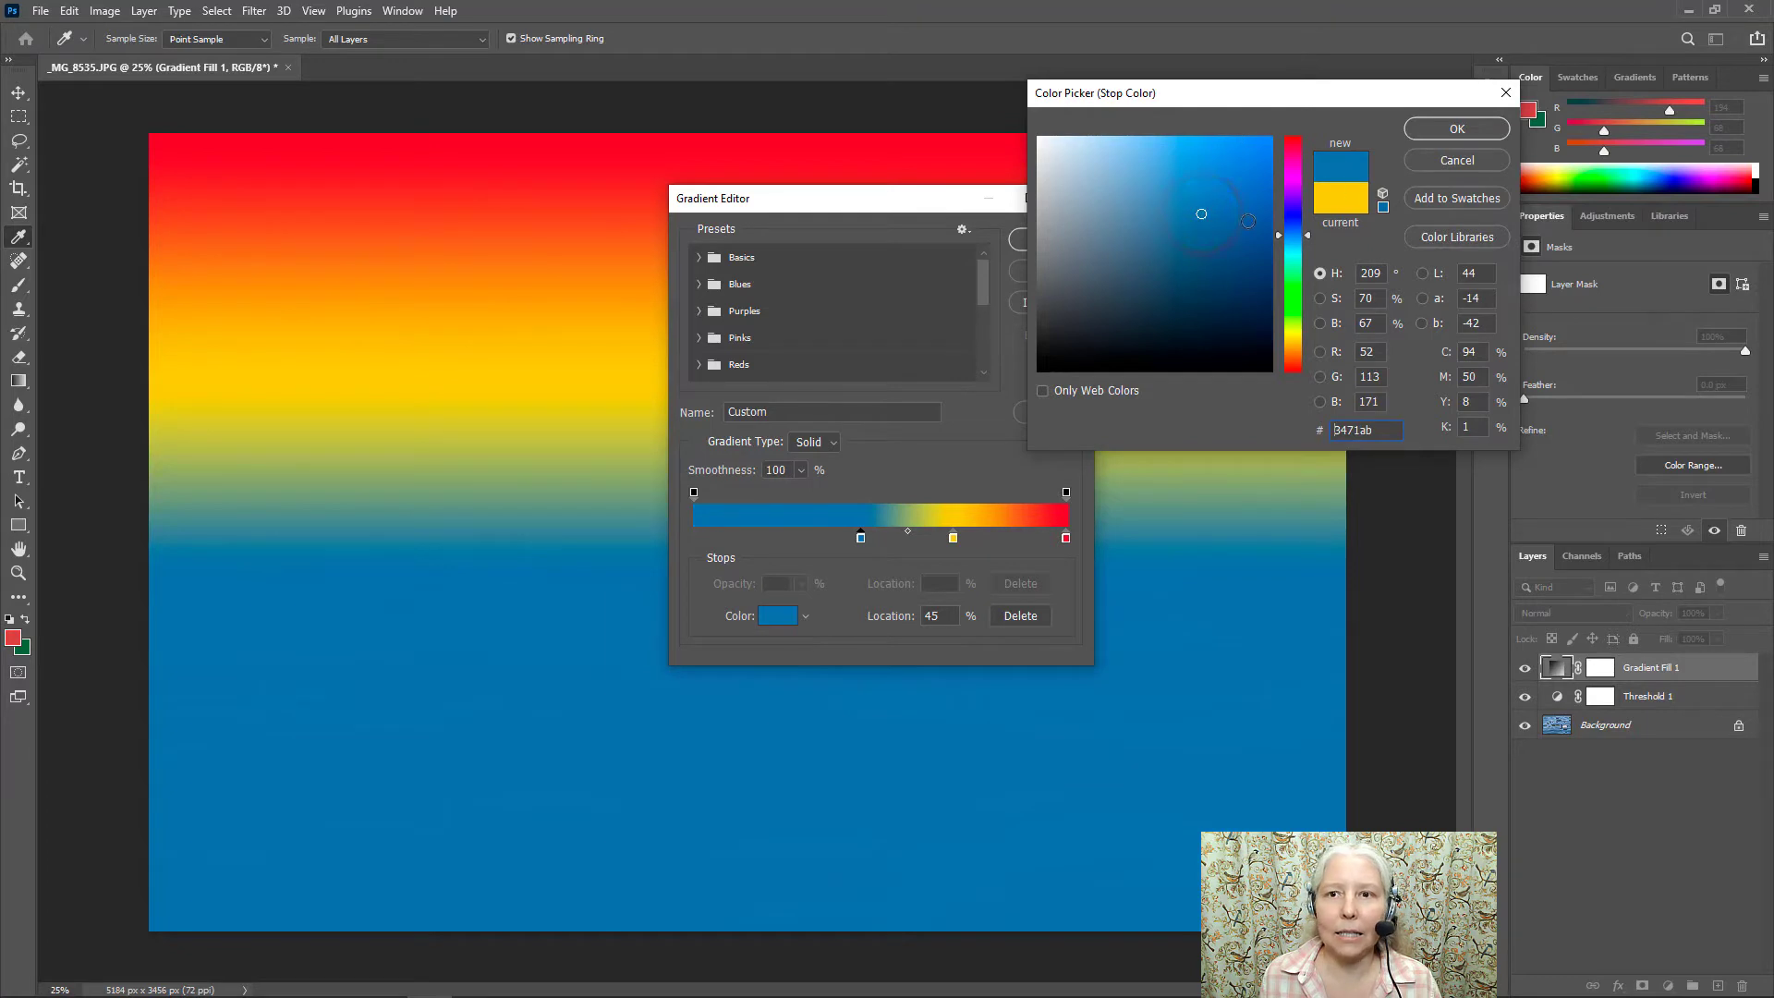
click(1231, 179)
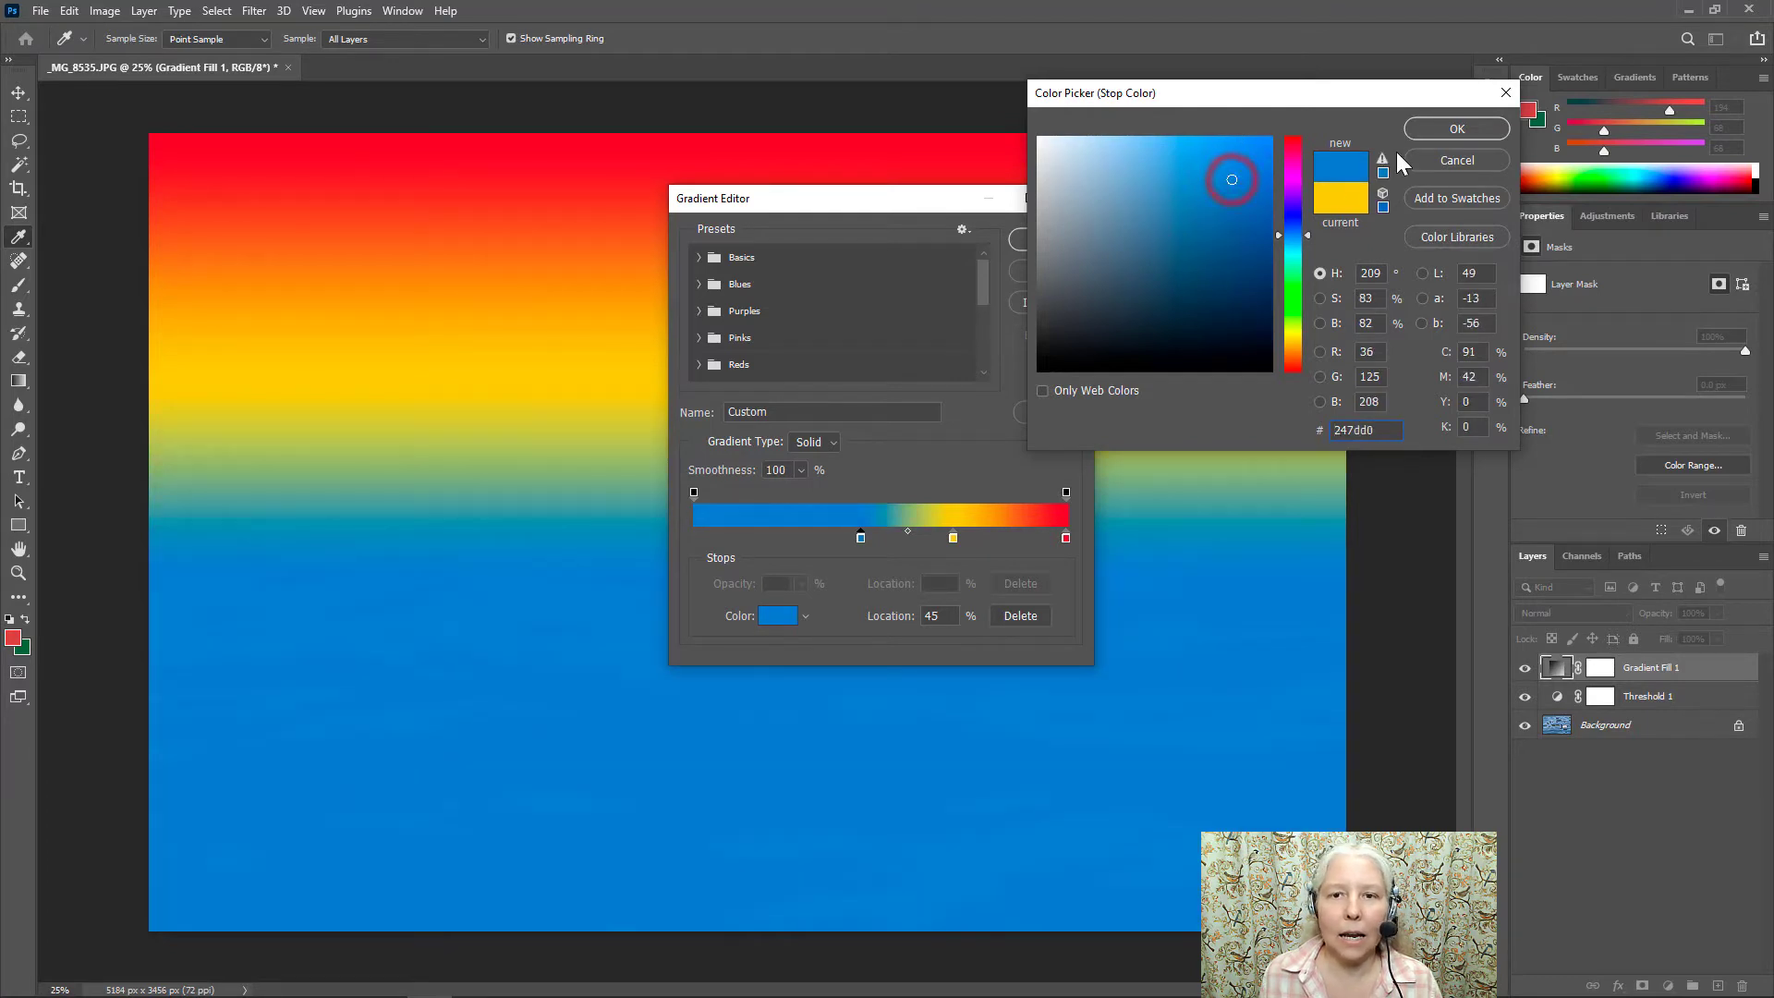
click(1441, 129)
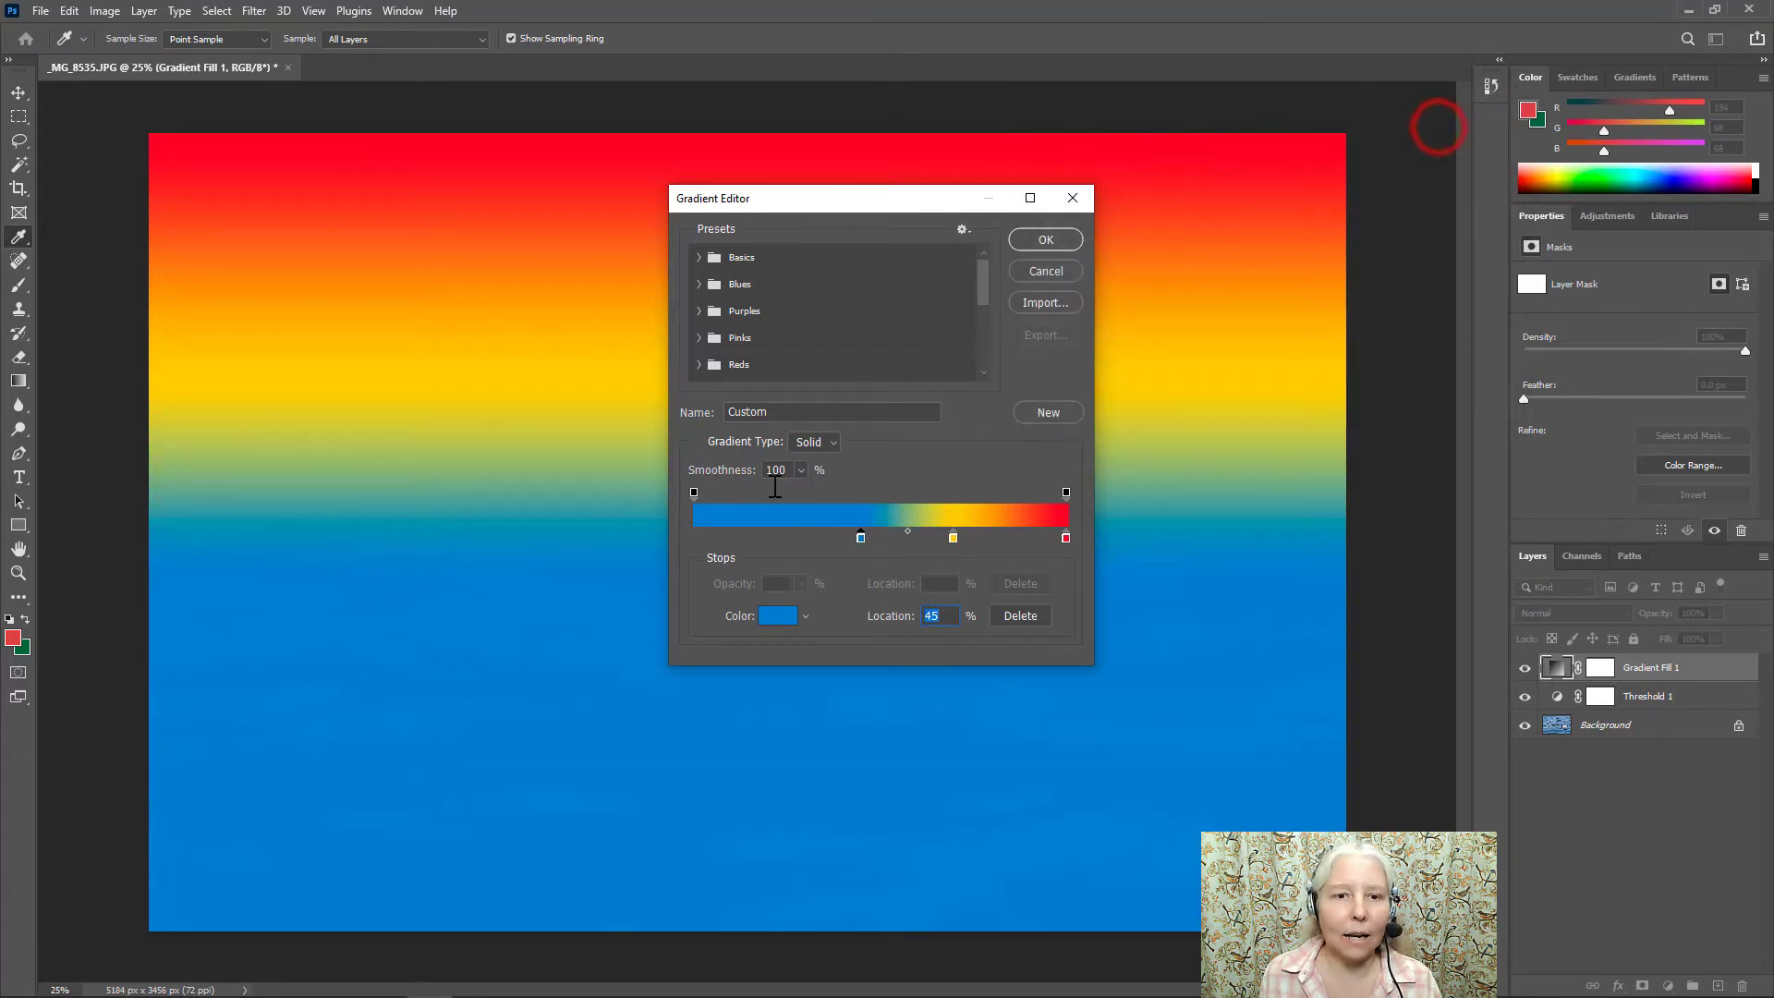
Add a purple stop at the start, move it to 5%, and shift blue closer.
click(695, 536)
double_click(694, 538)
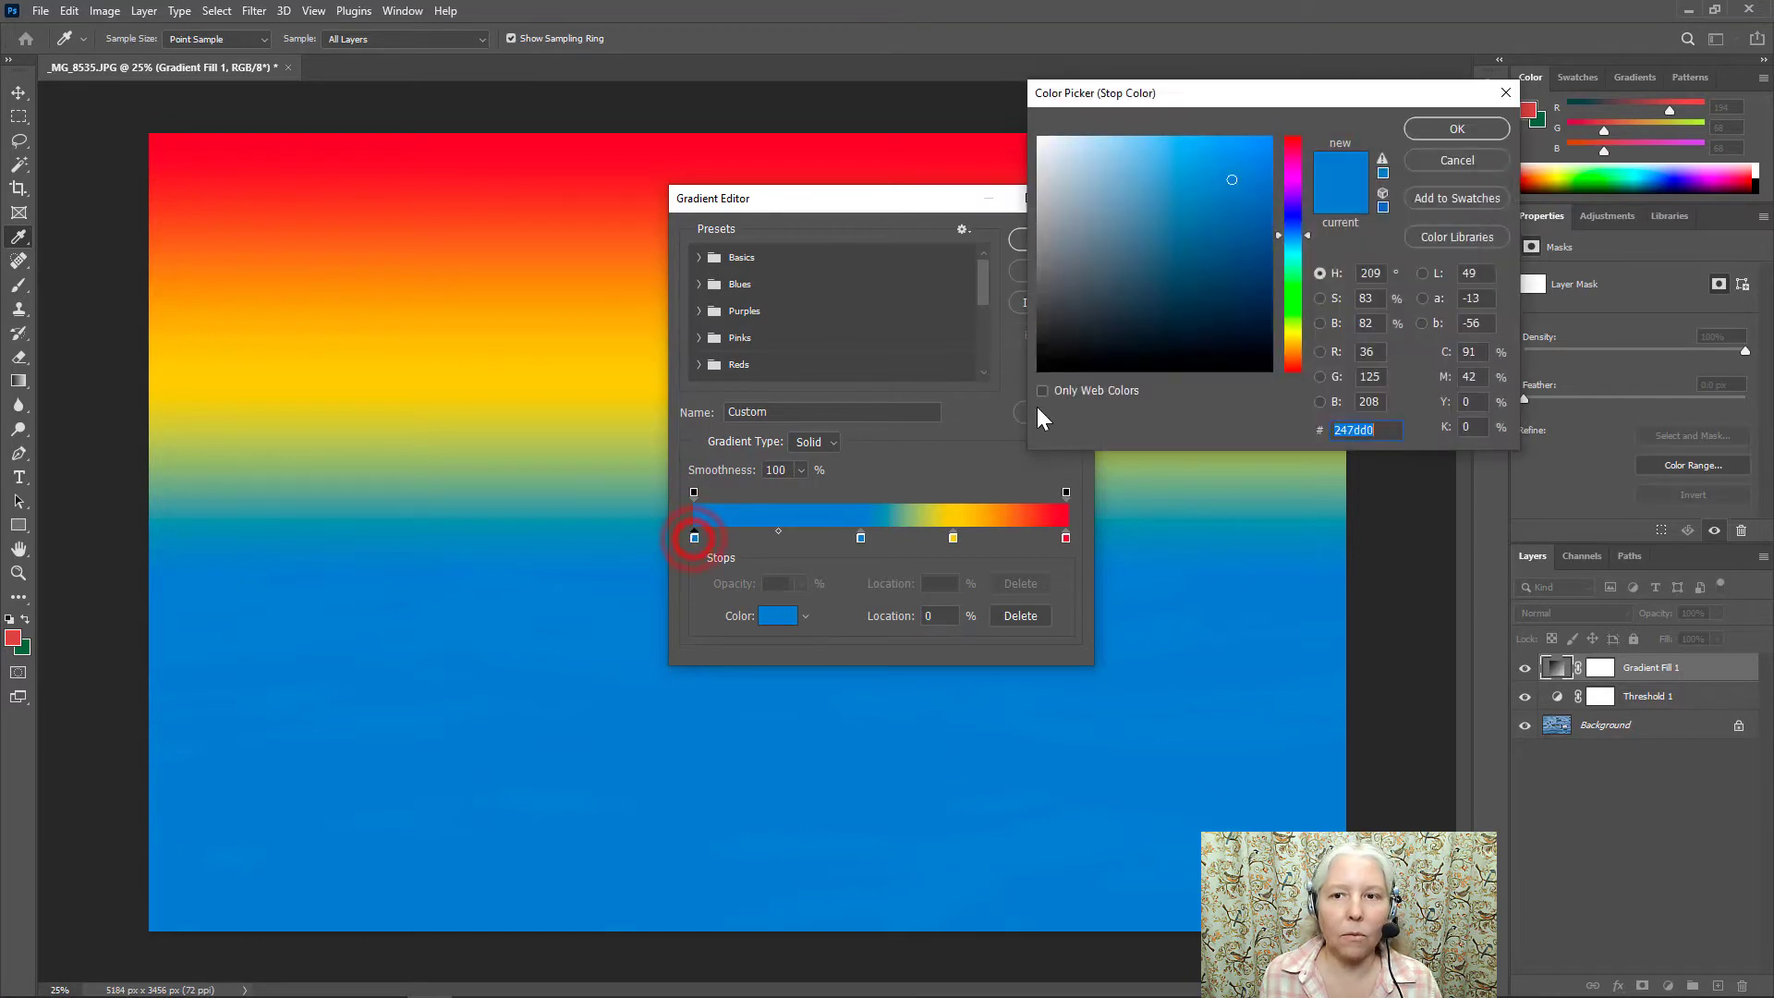
click(1295, 193)
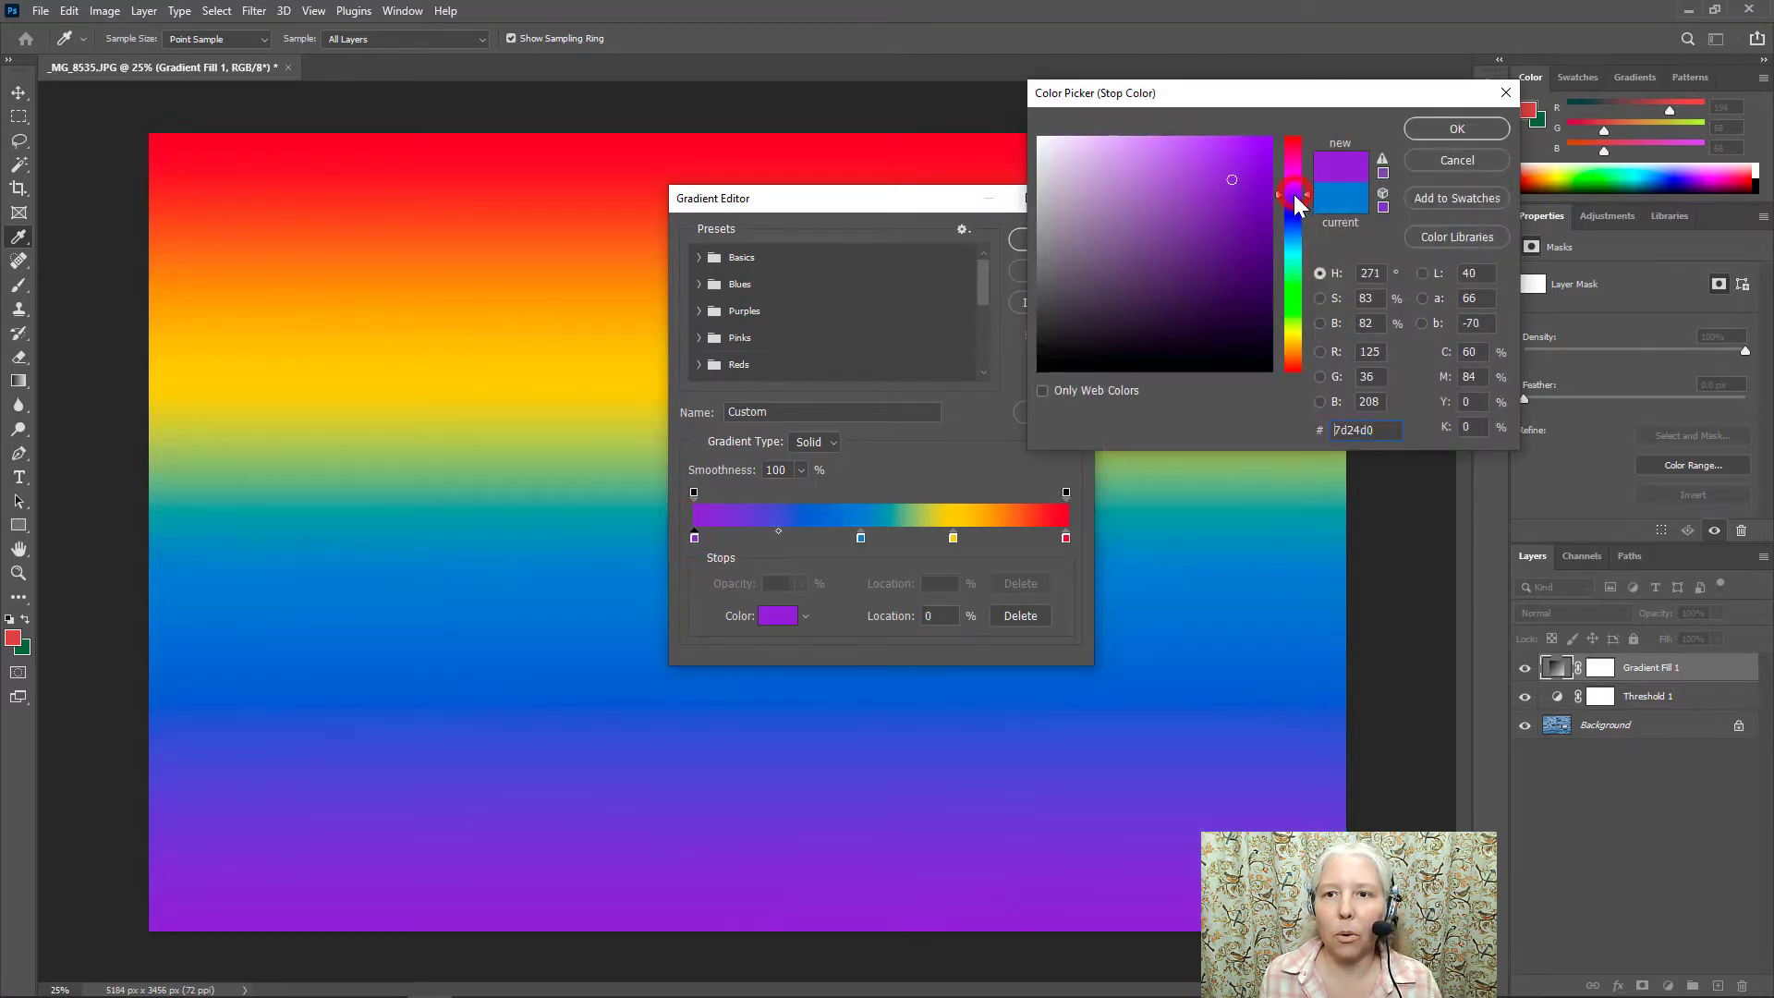
click(1456, 130)
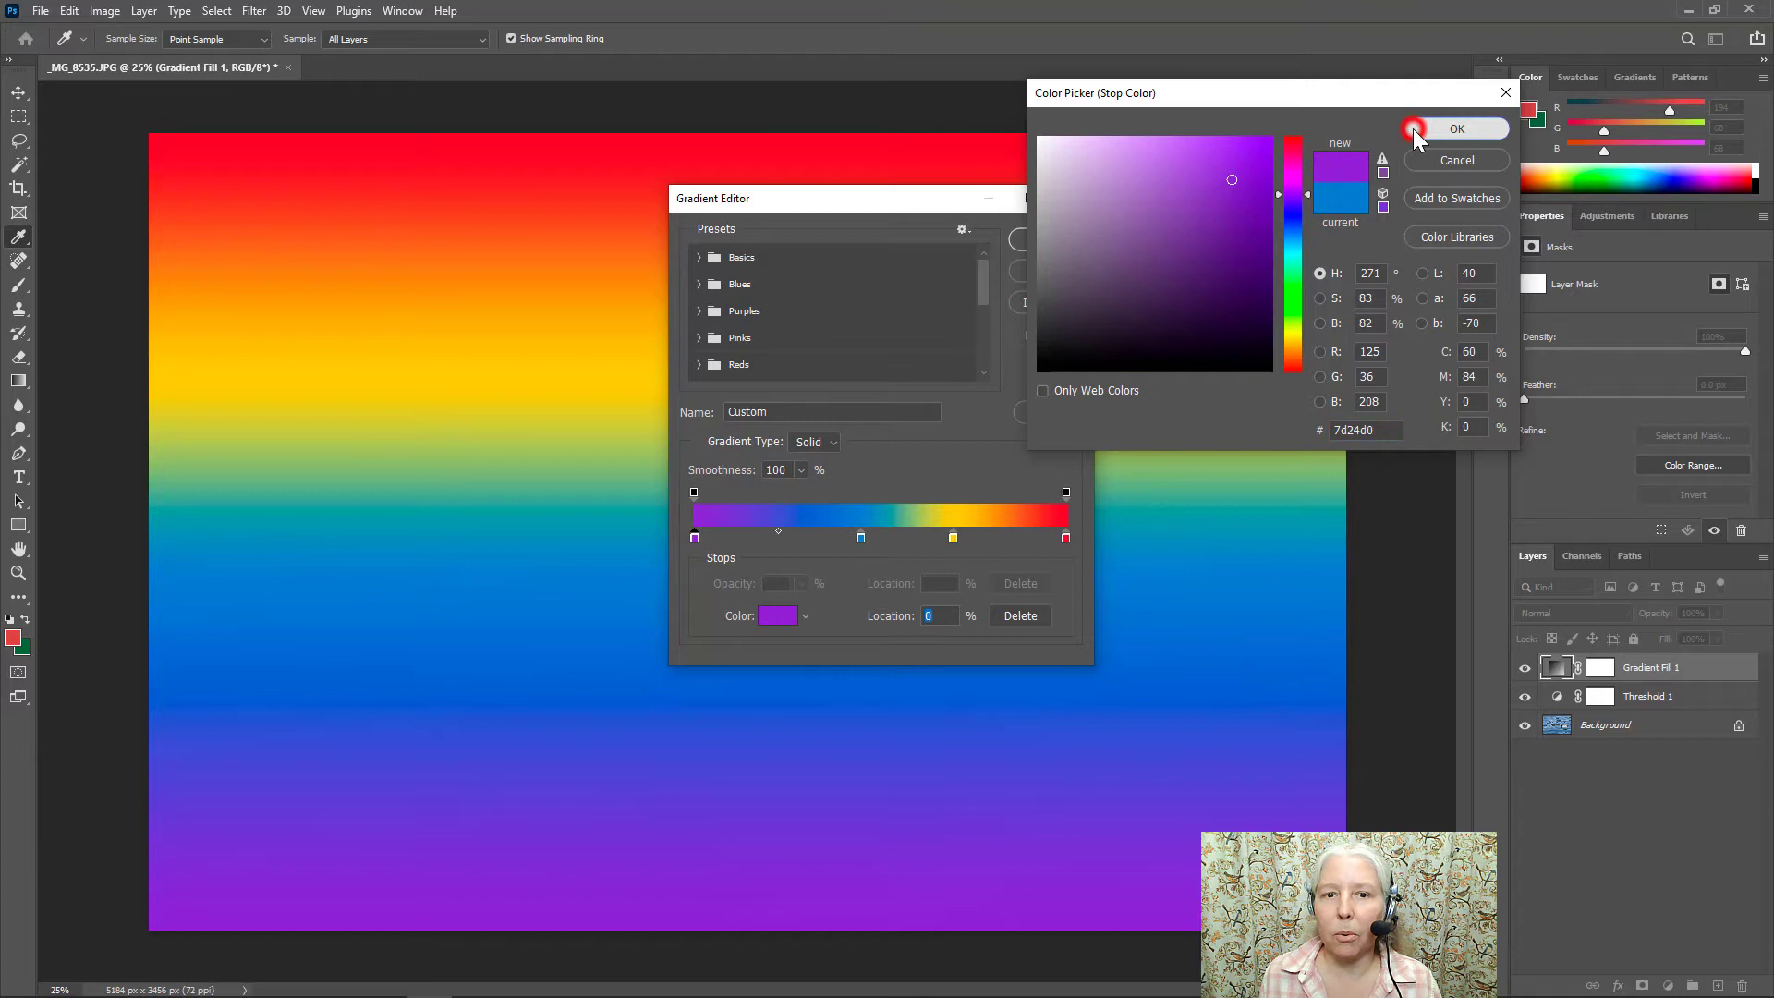
drag(693, 534, 712, 534)
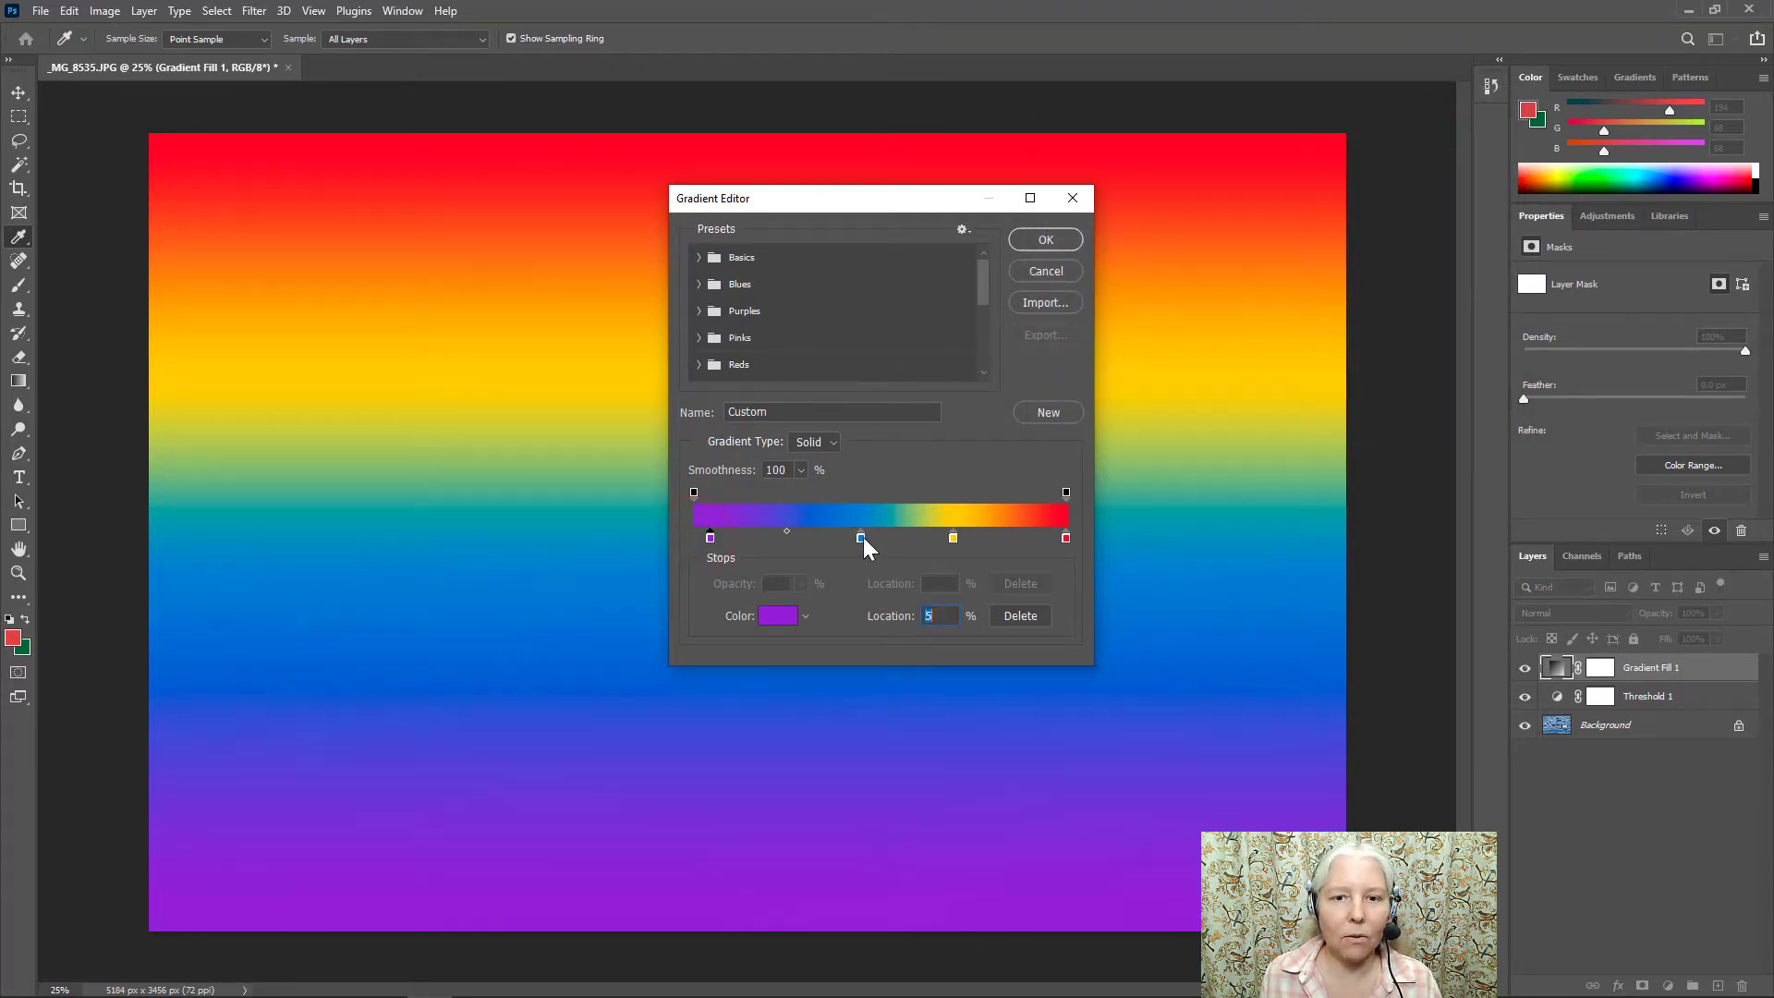
mouse_move(861, 536)
mouse_down()
mouse_move(946, 540)
mouse_move(834, 539)
mouse_up()
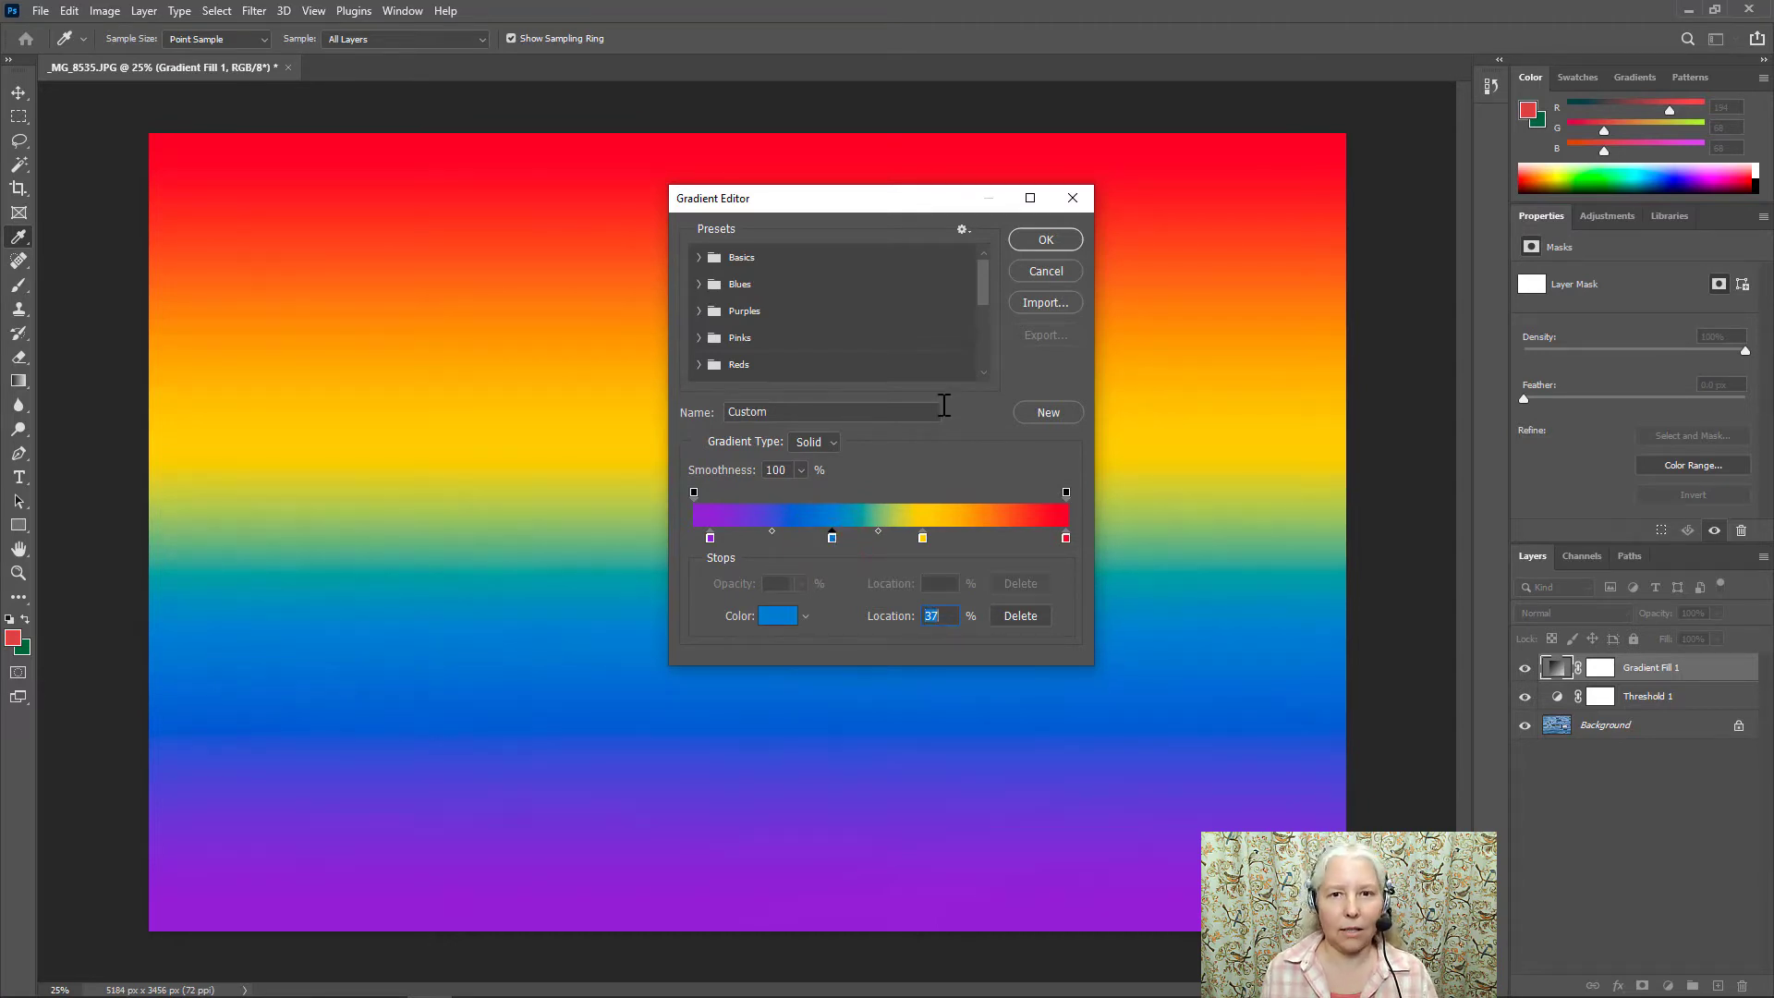
Accept the rainbow gradient in the Gradient Editor and Gradient Fill dialogs.
click(1050, 241)
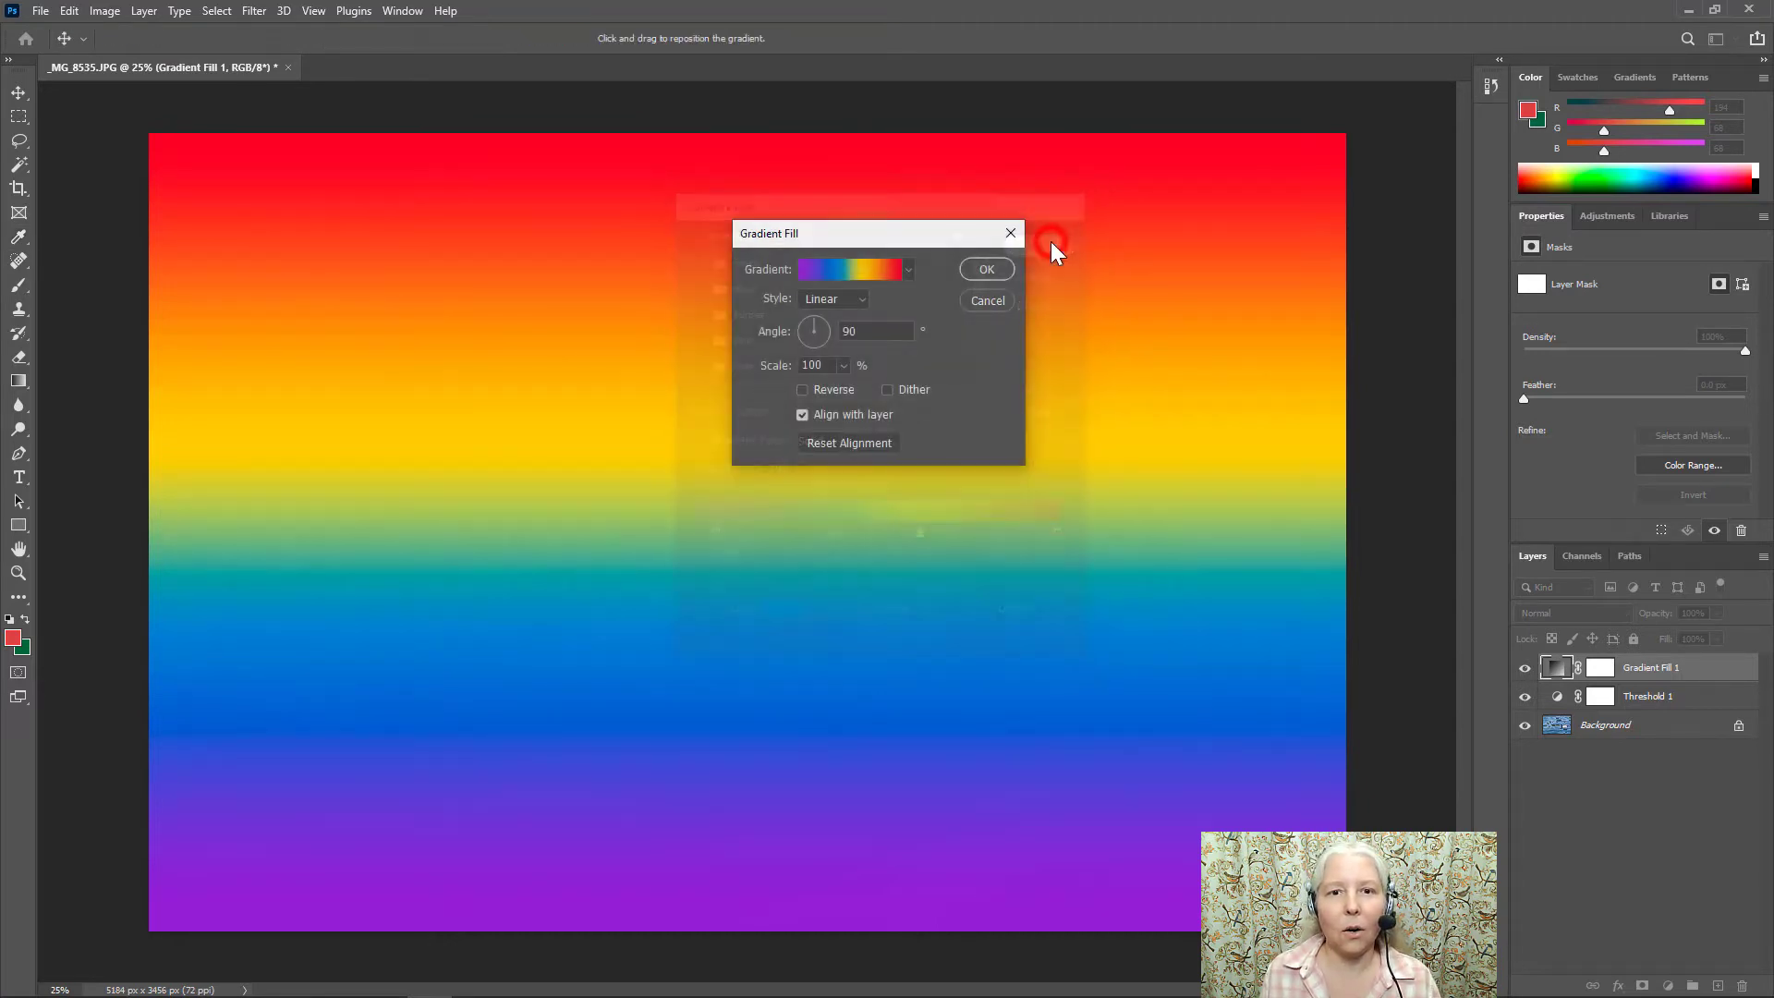
click(987, 270)
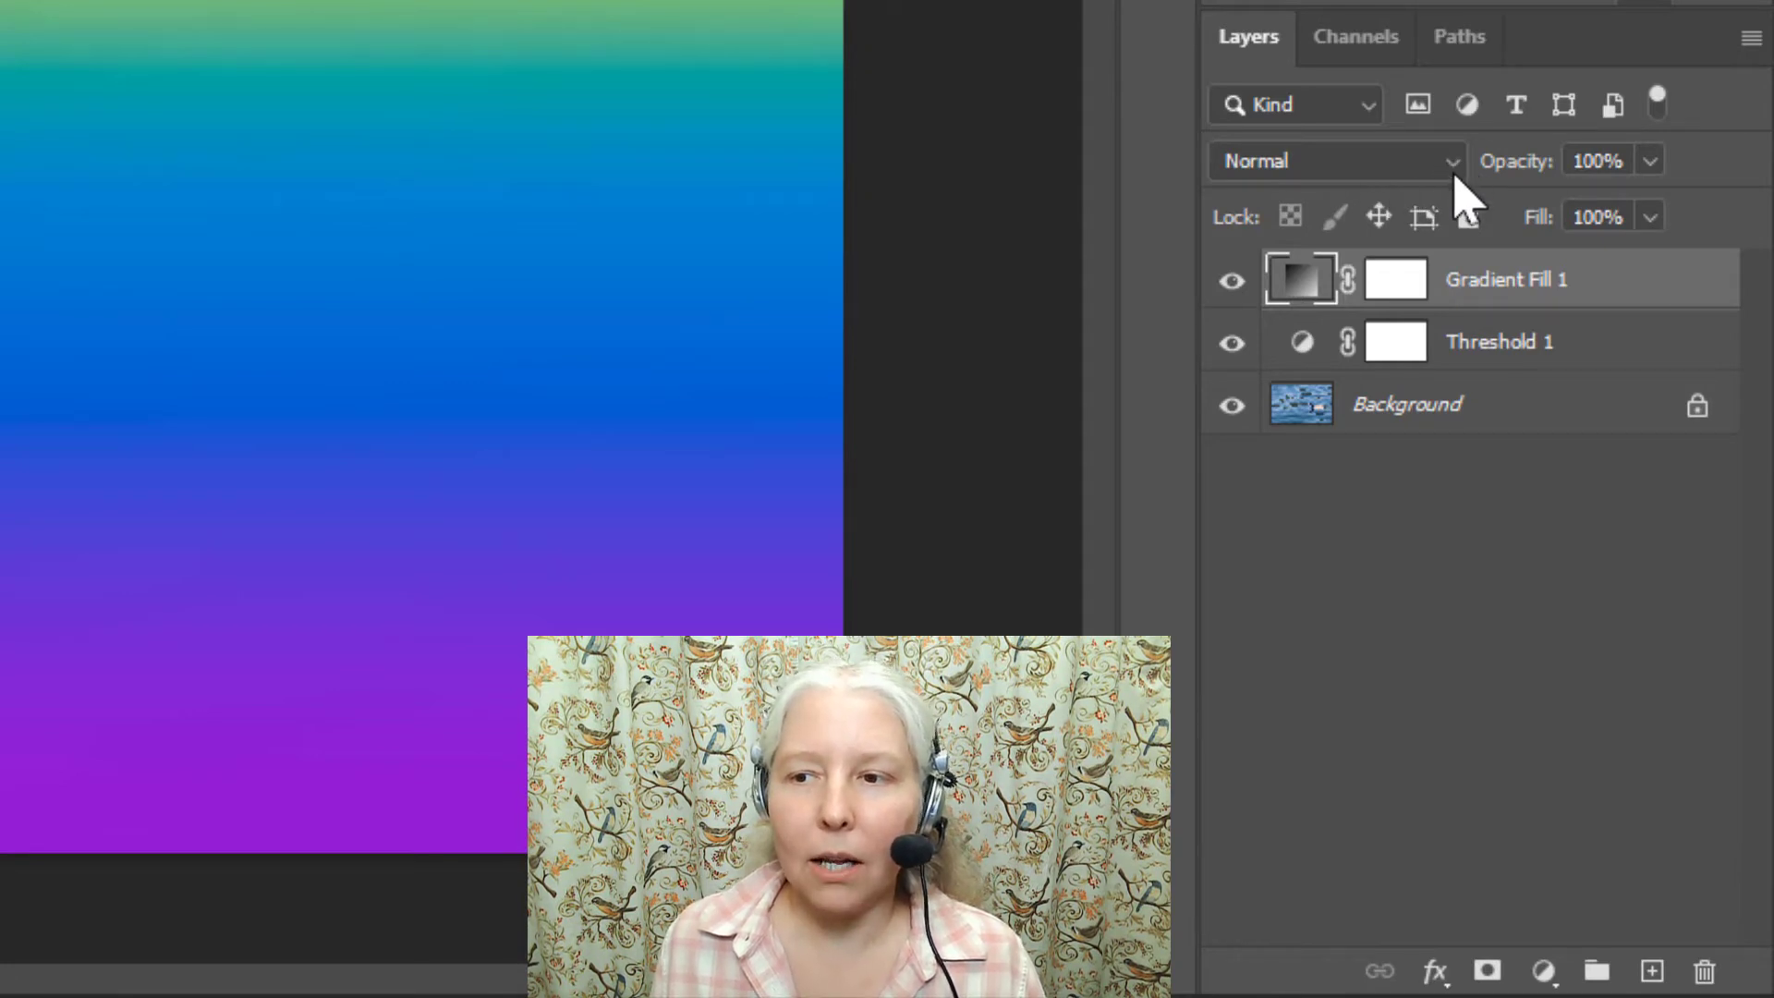
Set the Gradient Fill 1 layer's blend mode to Dissolve.
click(1457, 165)
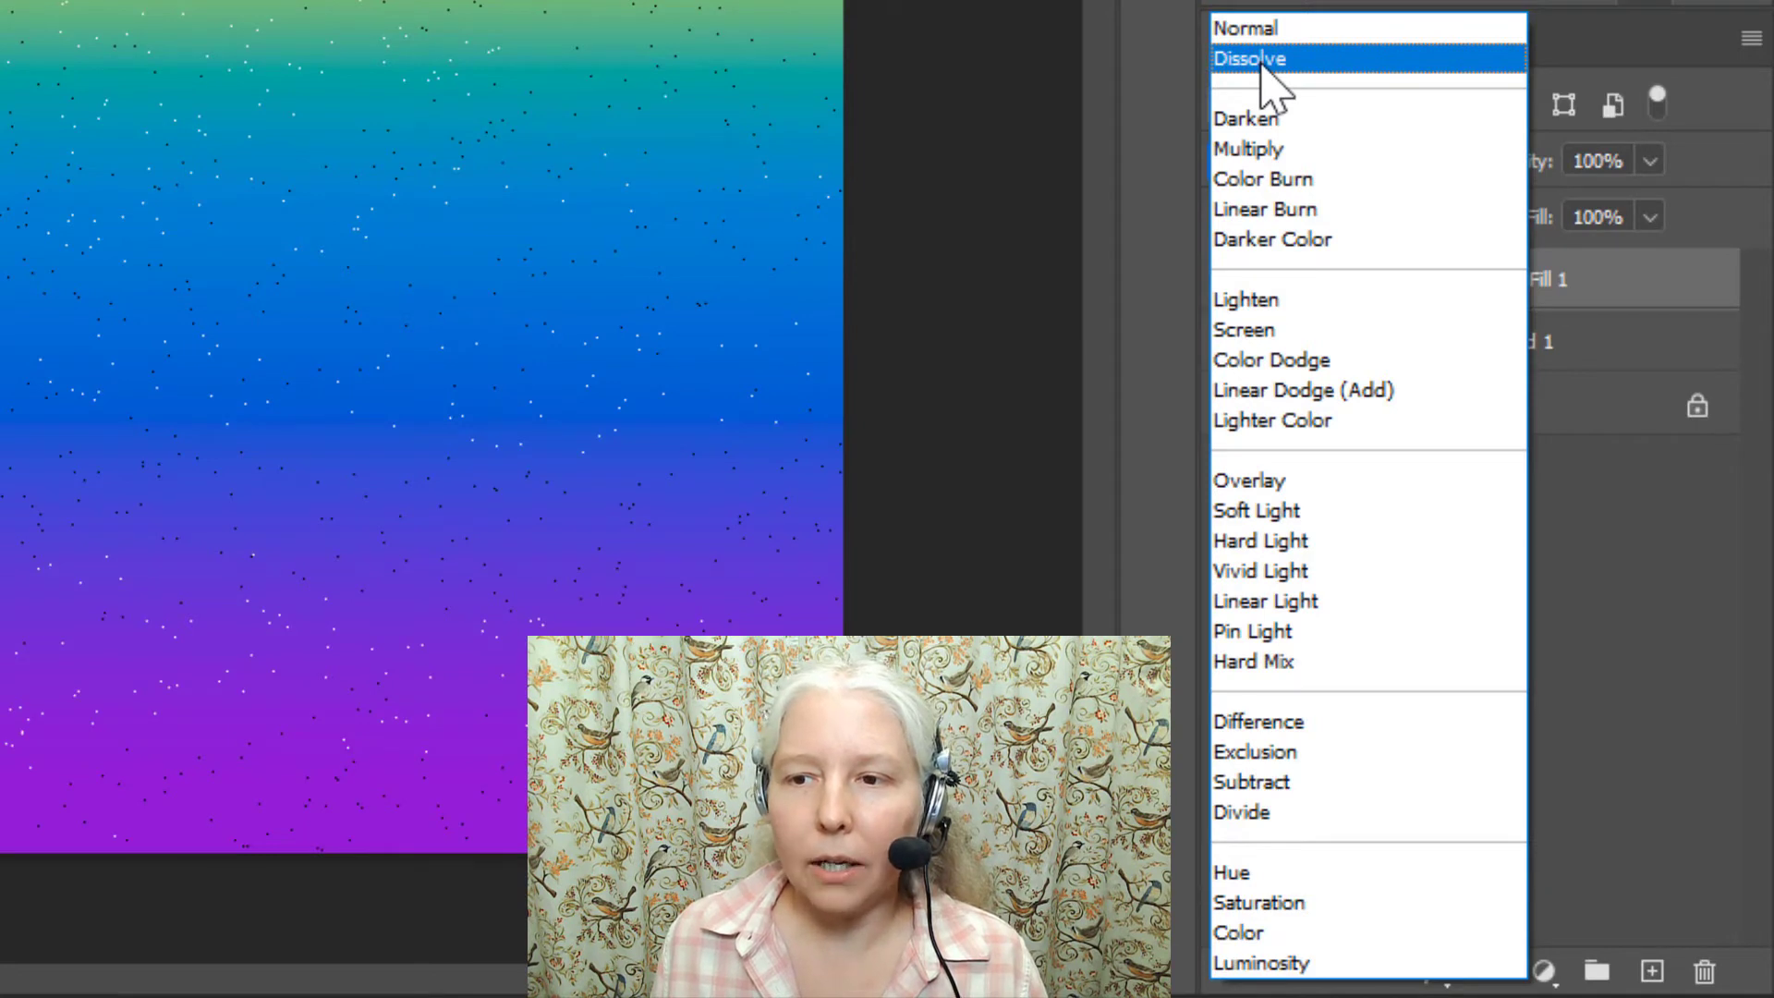
click(1259, 61)
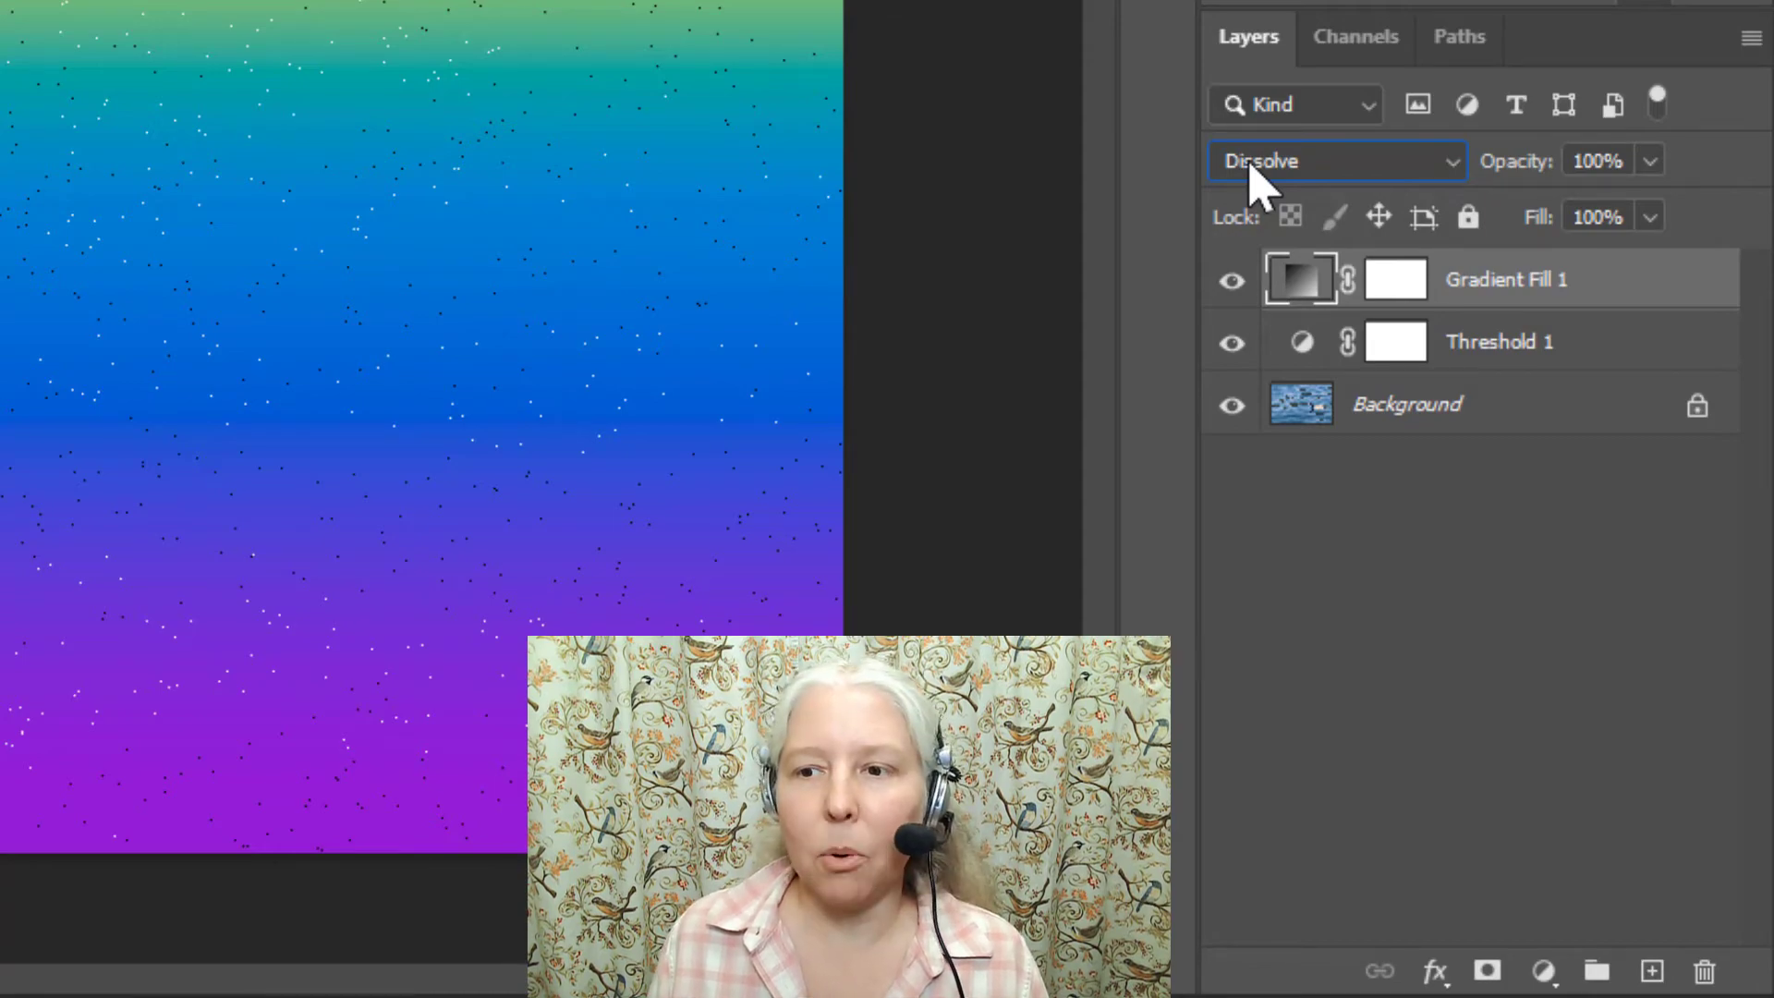
Step Gradient Fill 1's blend mode from Dissolve through Darken, Overlay and Vivid Light to Difference.
key(Down)
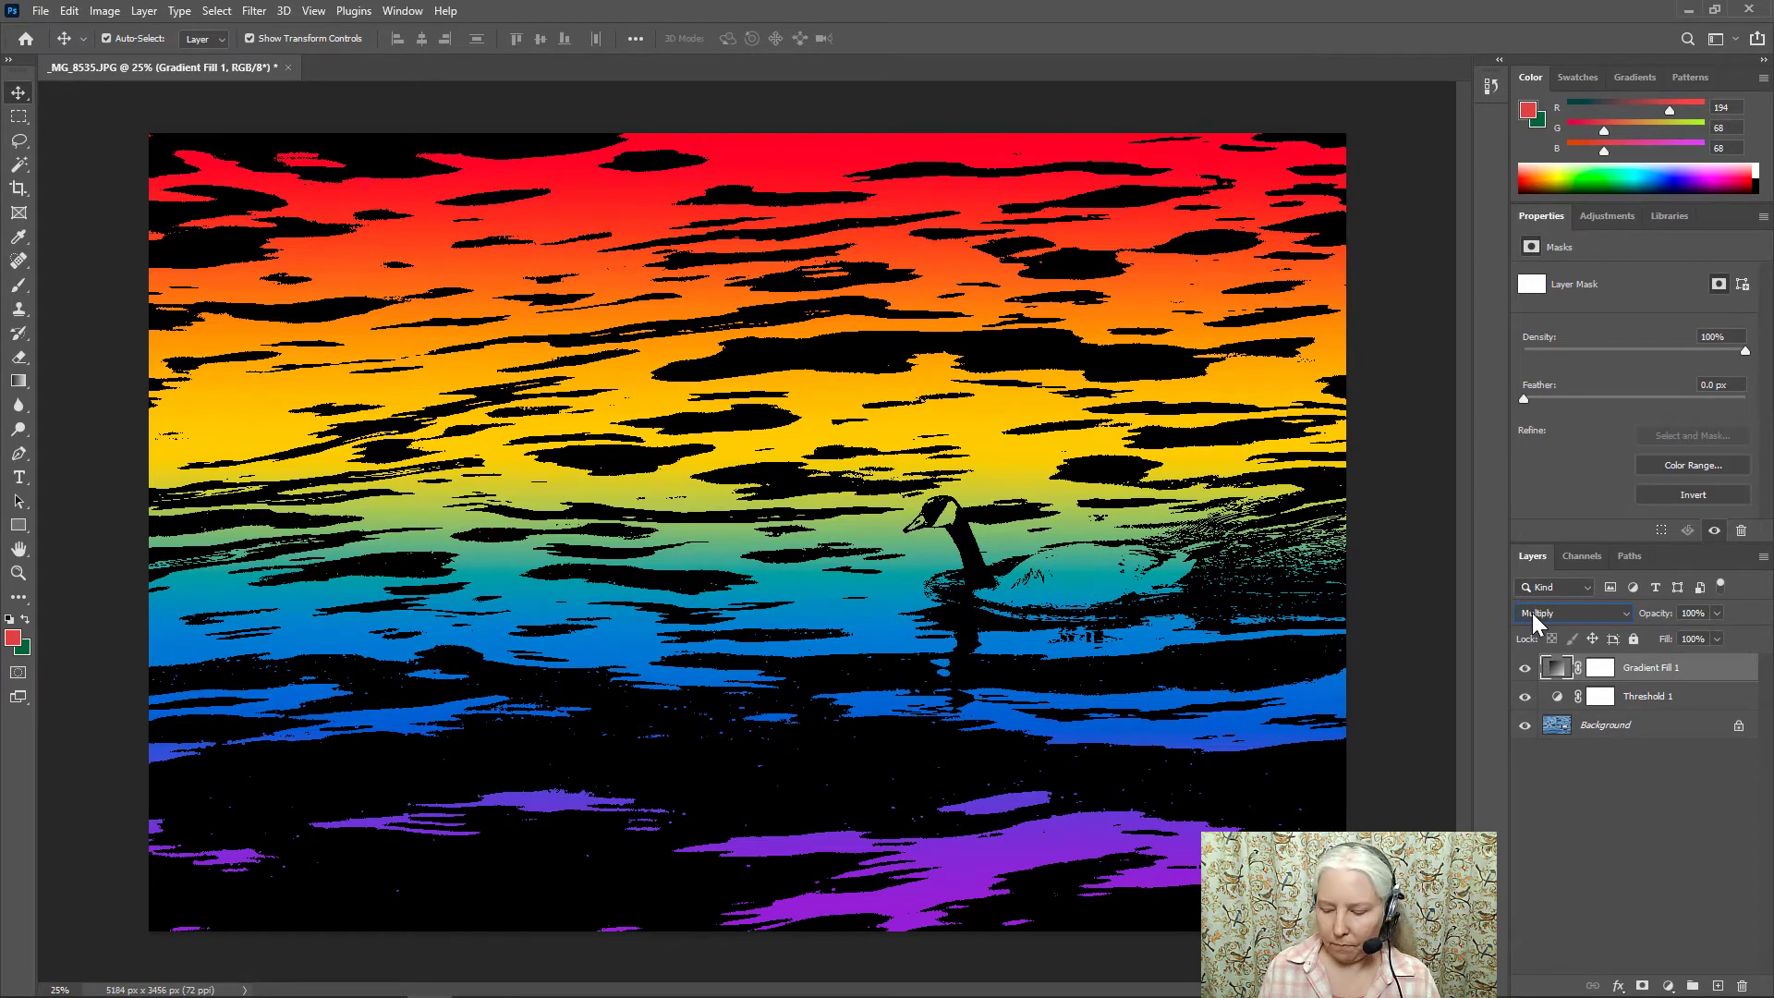
key(Down)
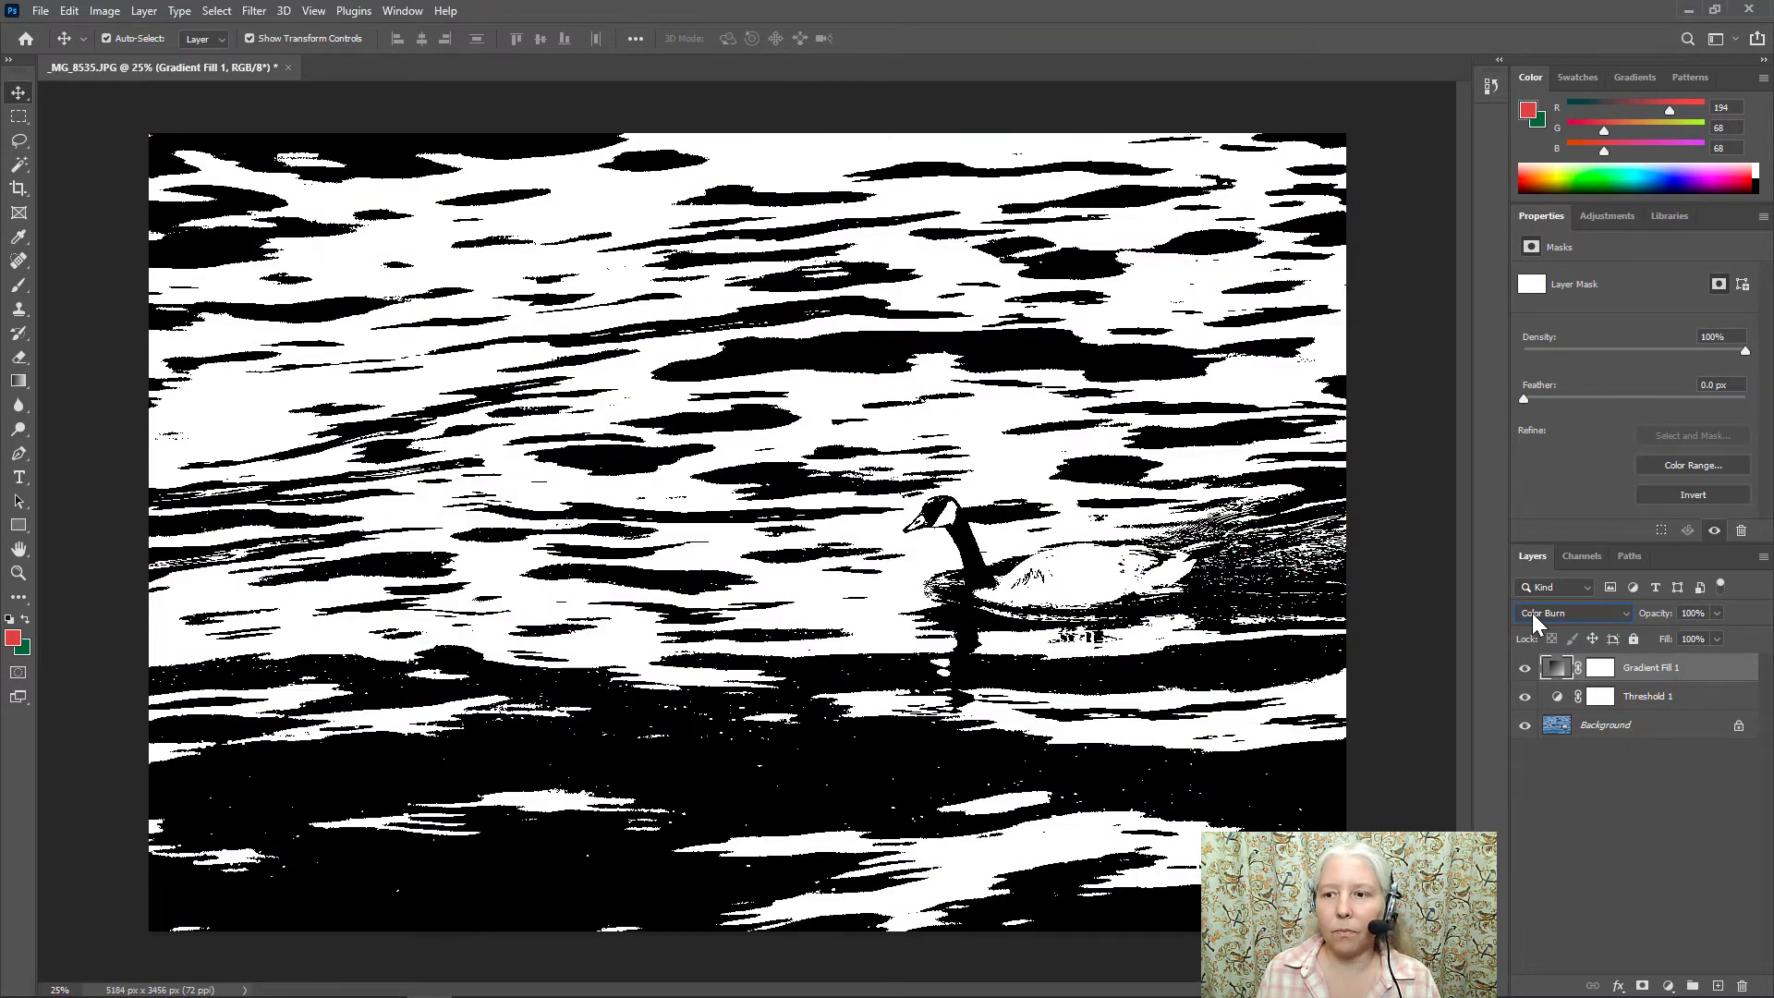
key(Down)
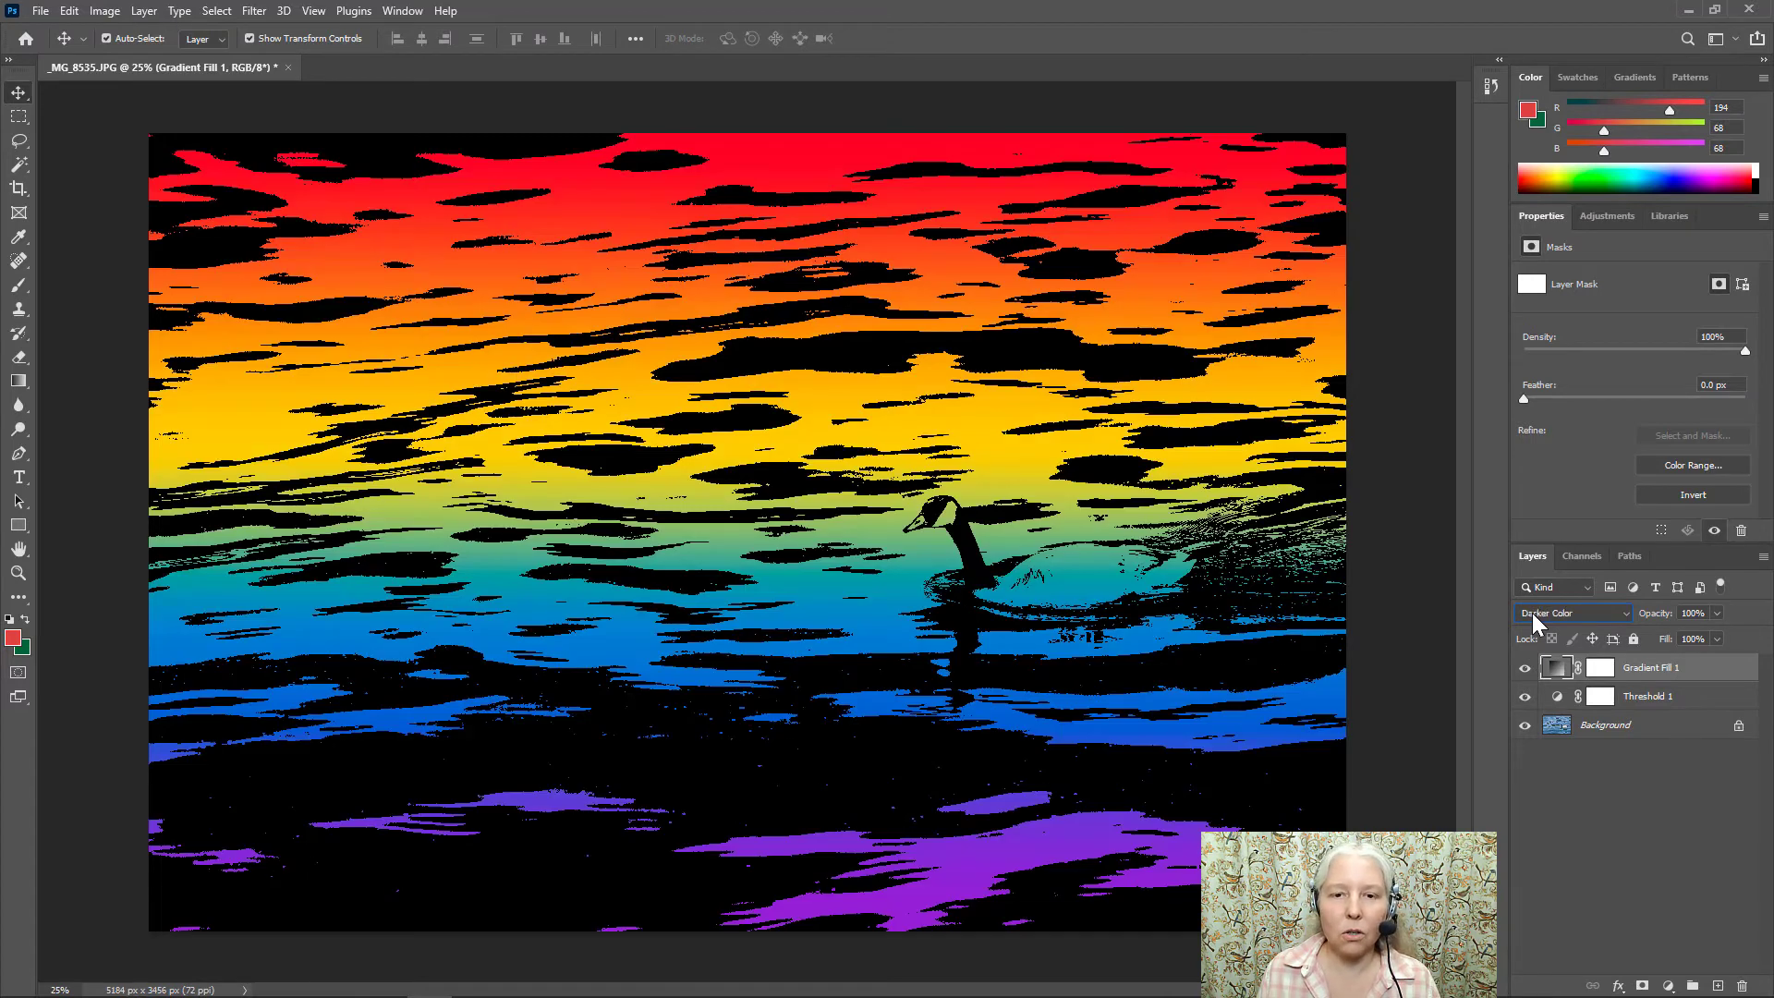
key(Down)
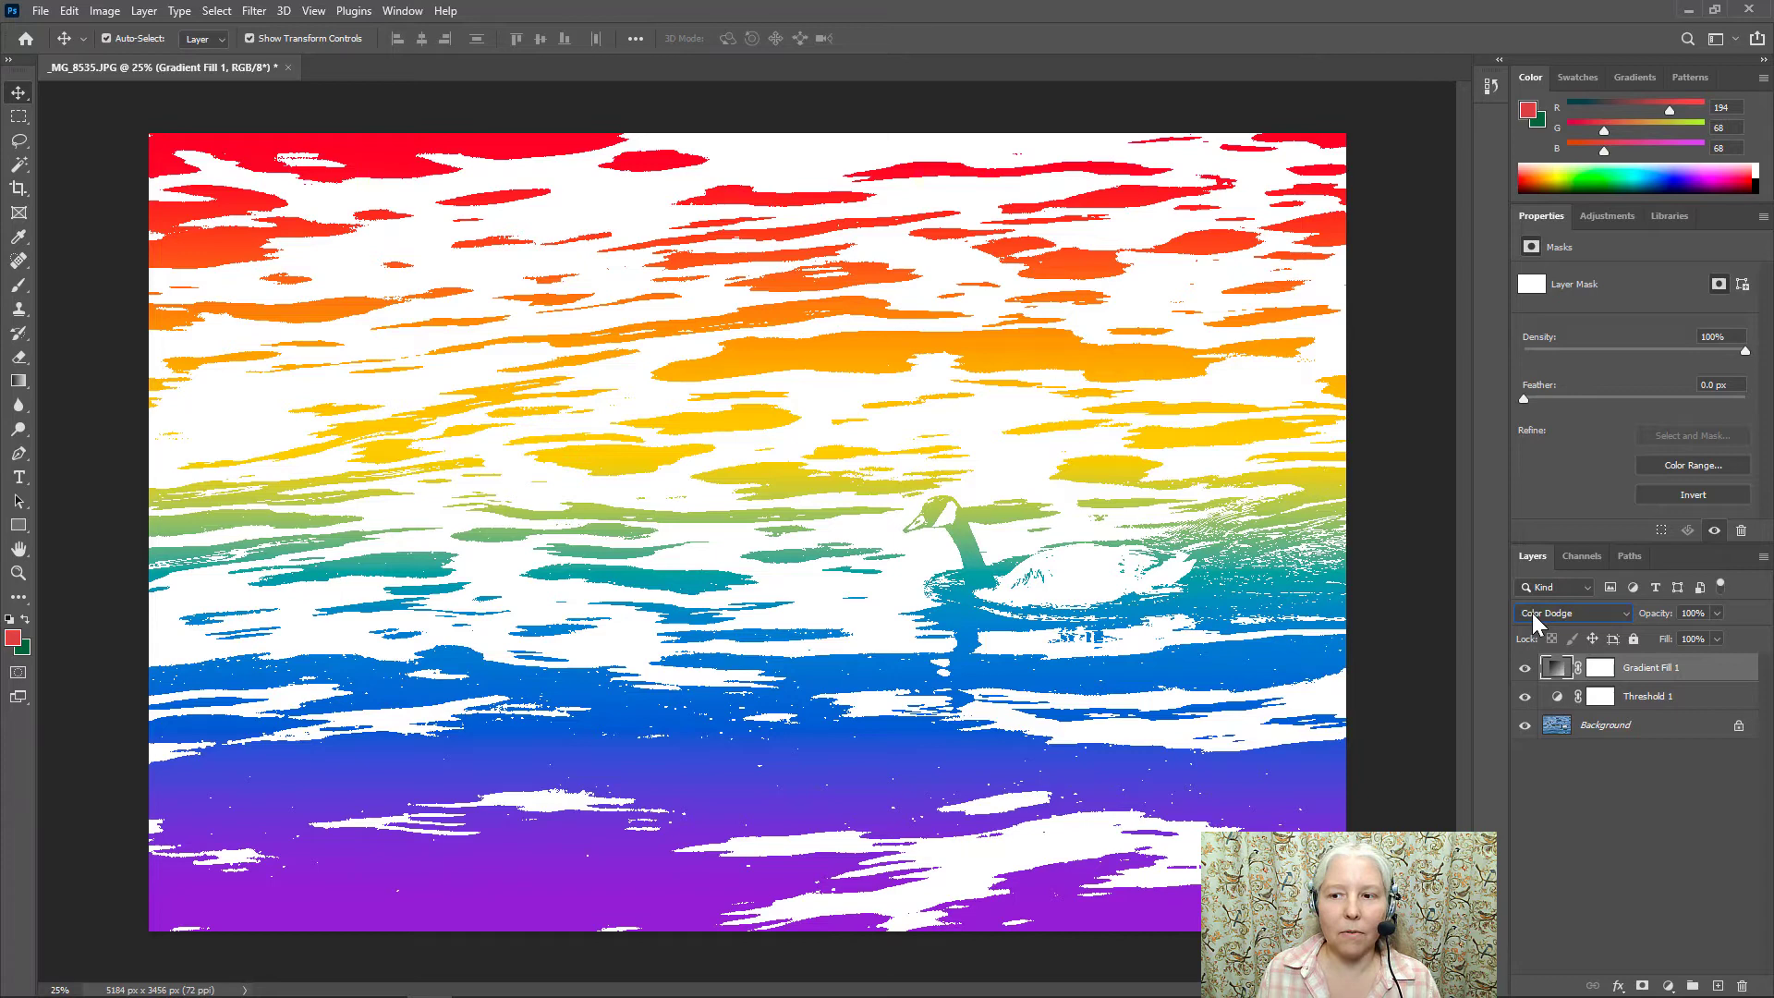
key(Down)
key(Down)
key(Down)
key(Down)
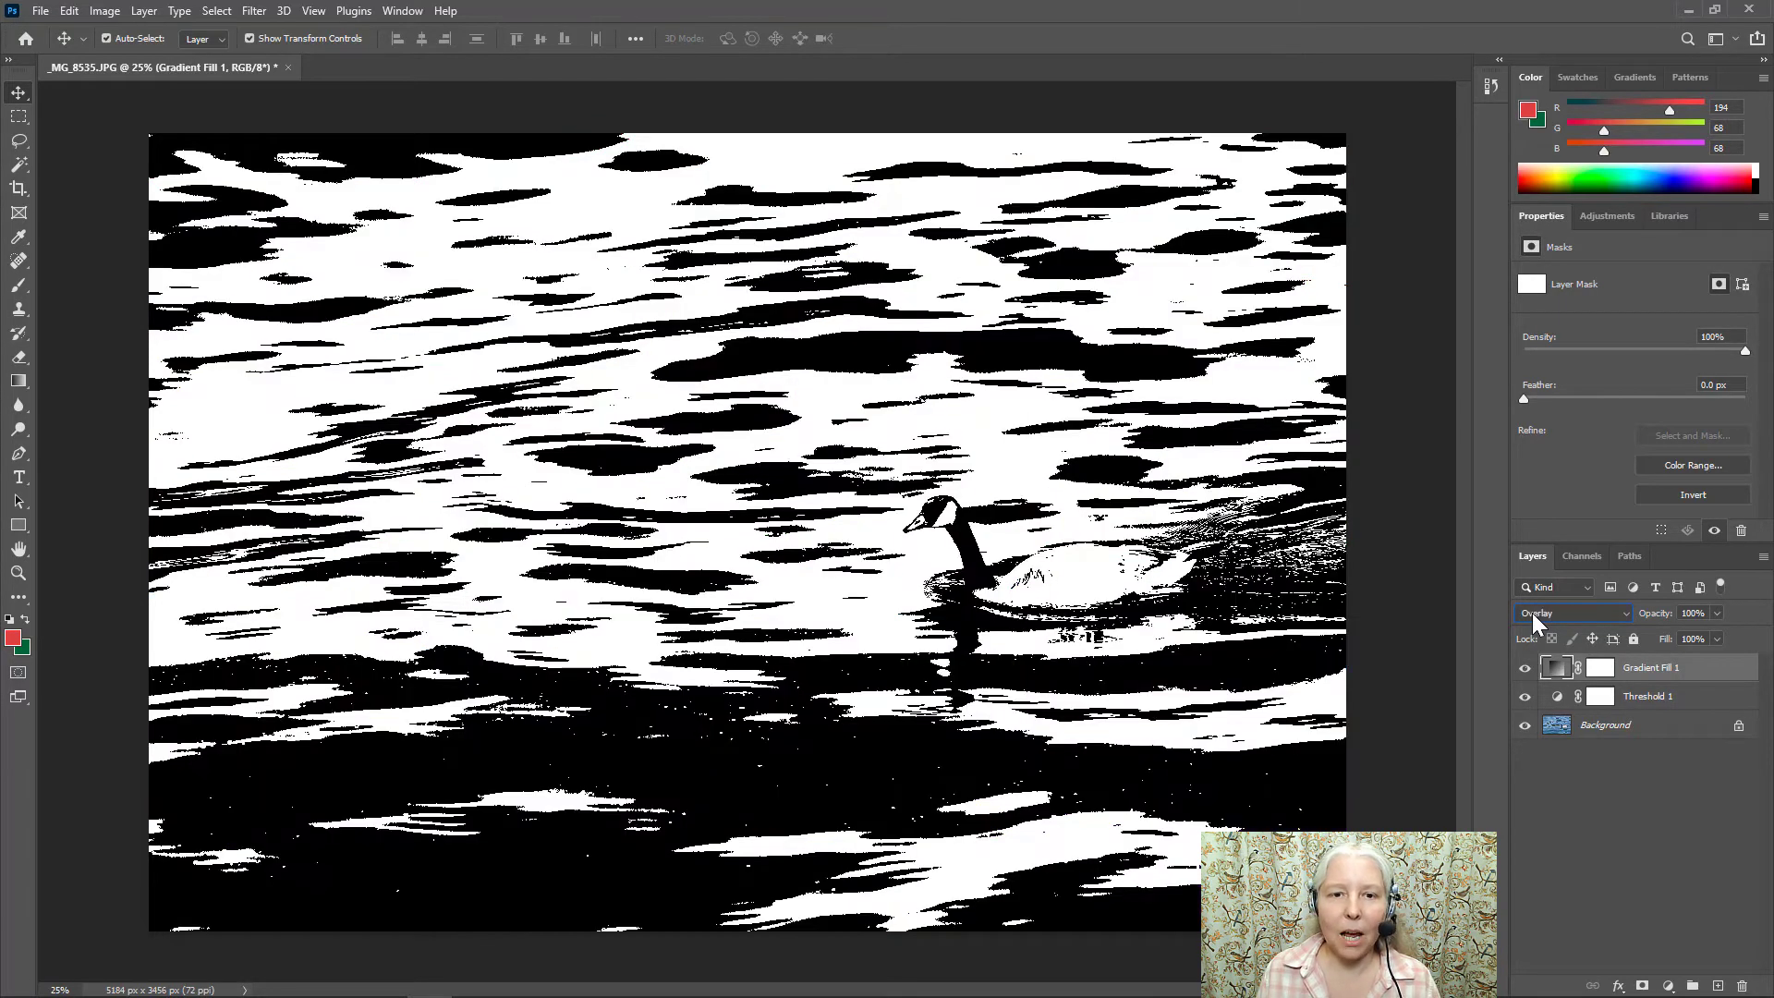
key(Down)
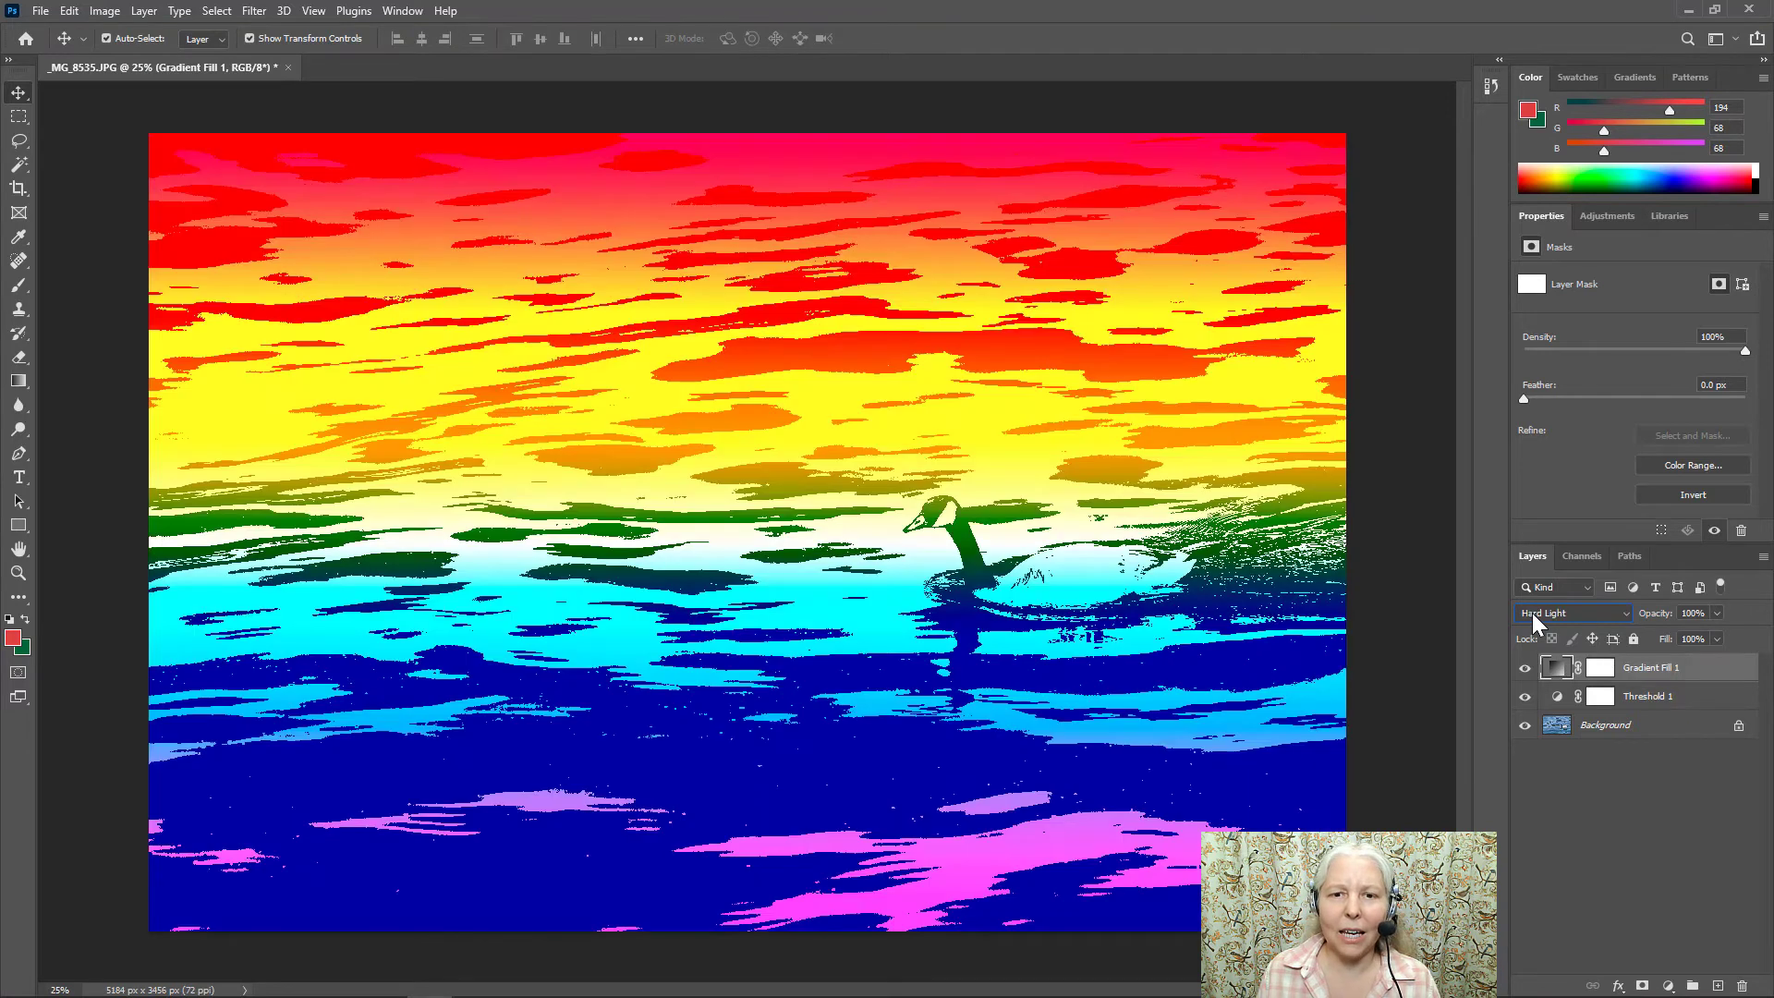
key(Down)
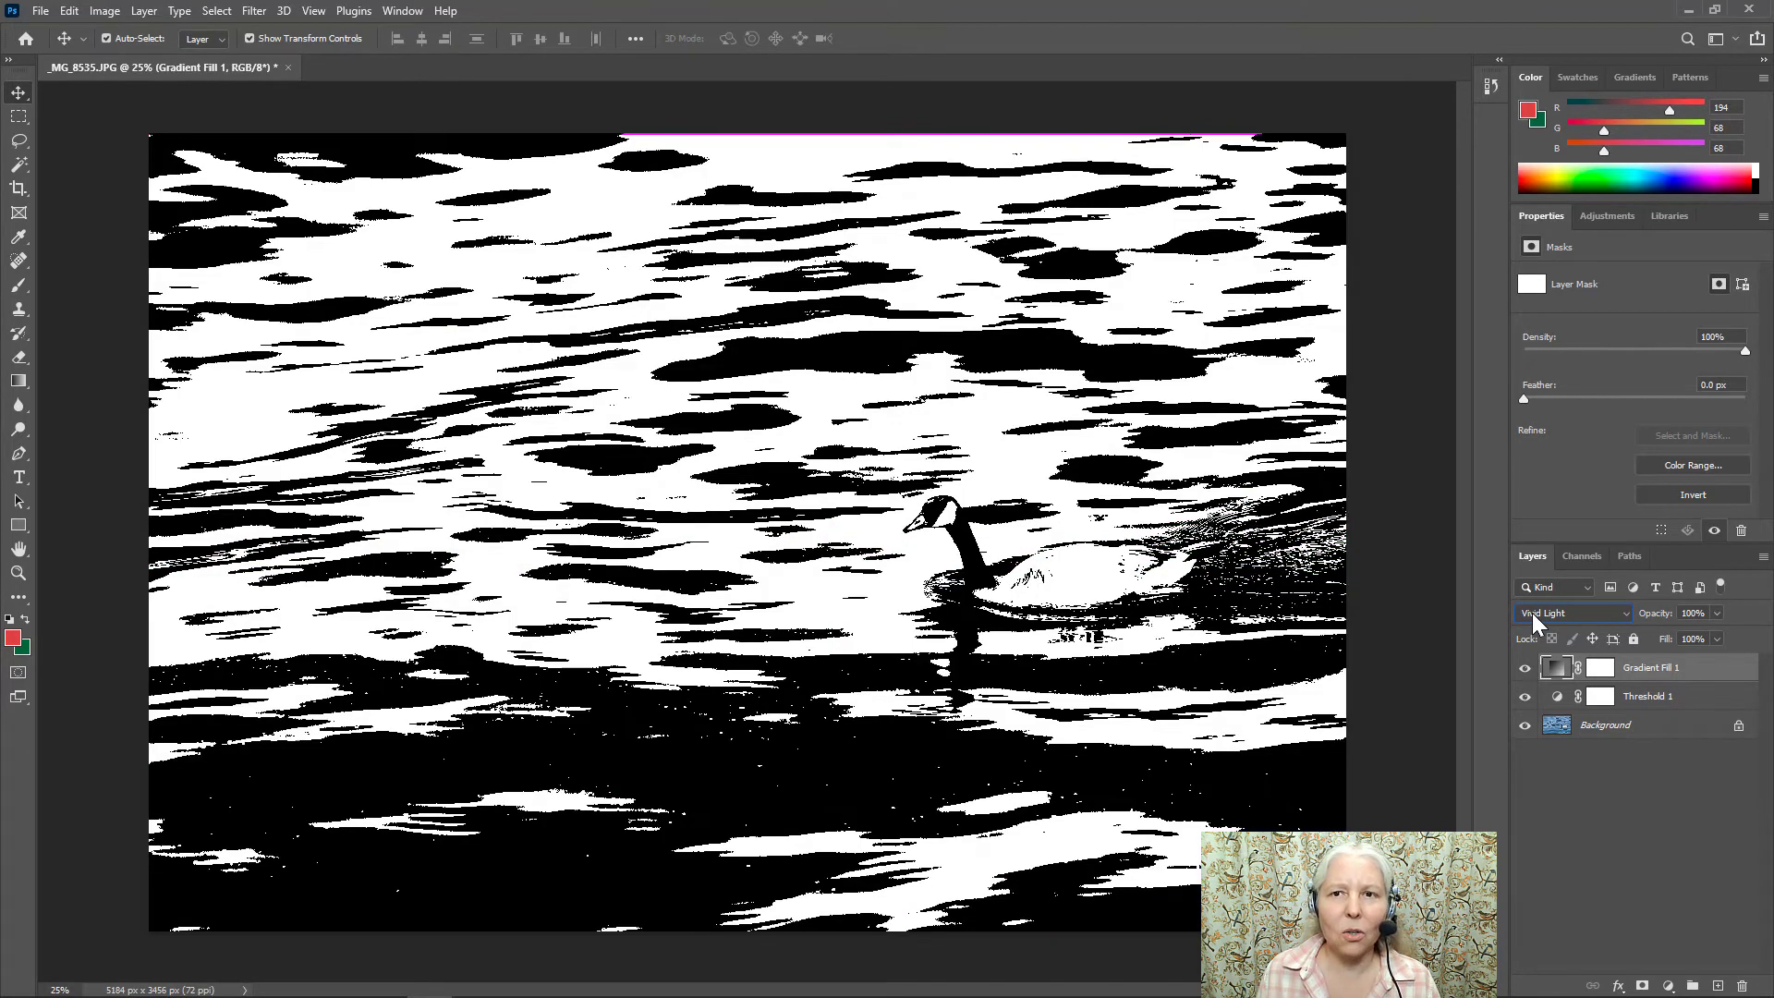
key(Down)
key(Down)
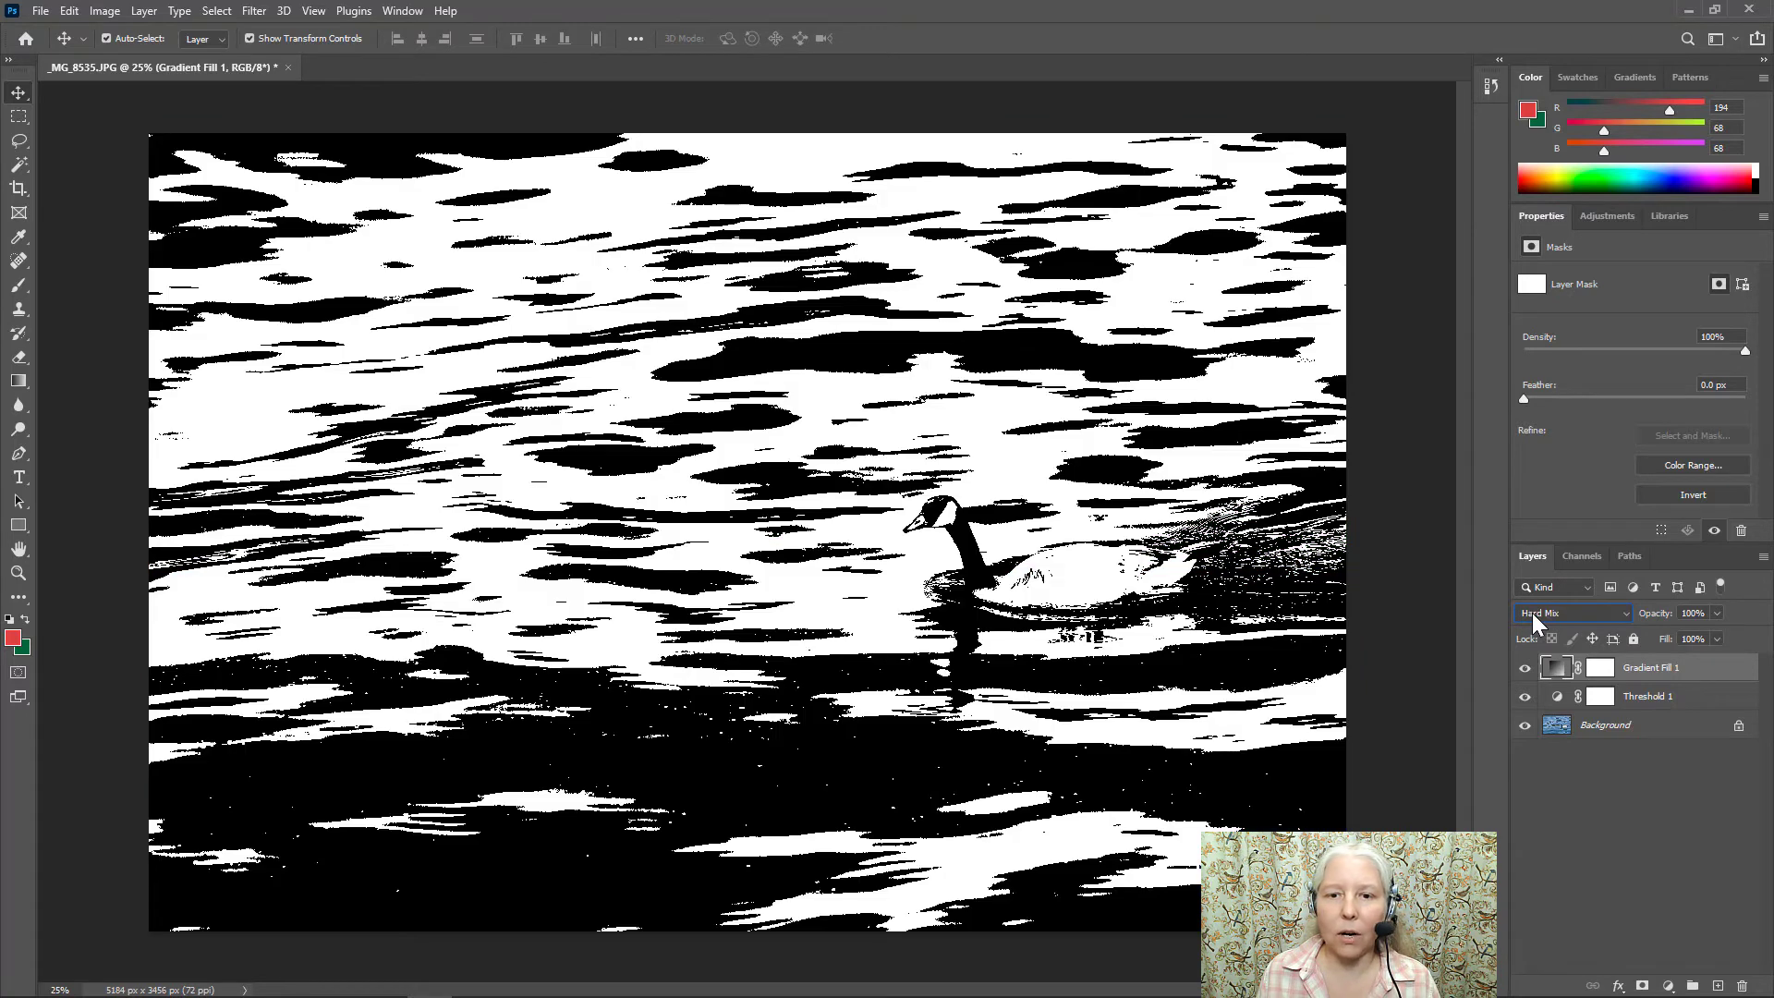
key(Down)
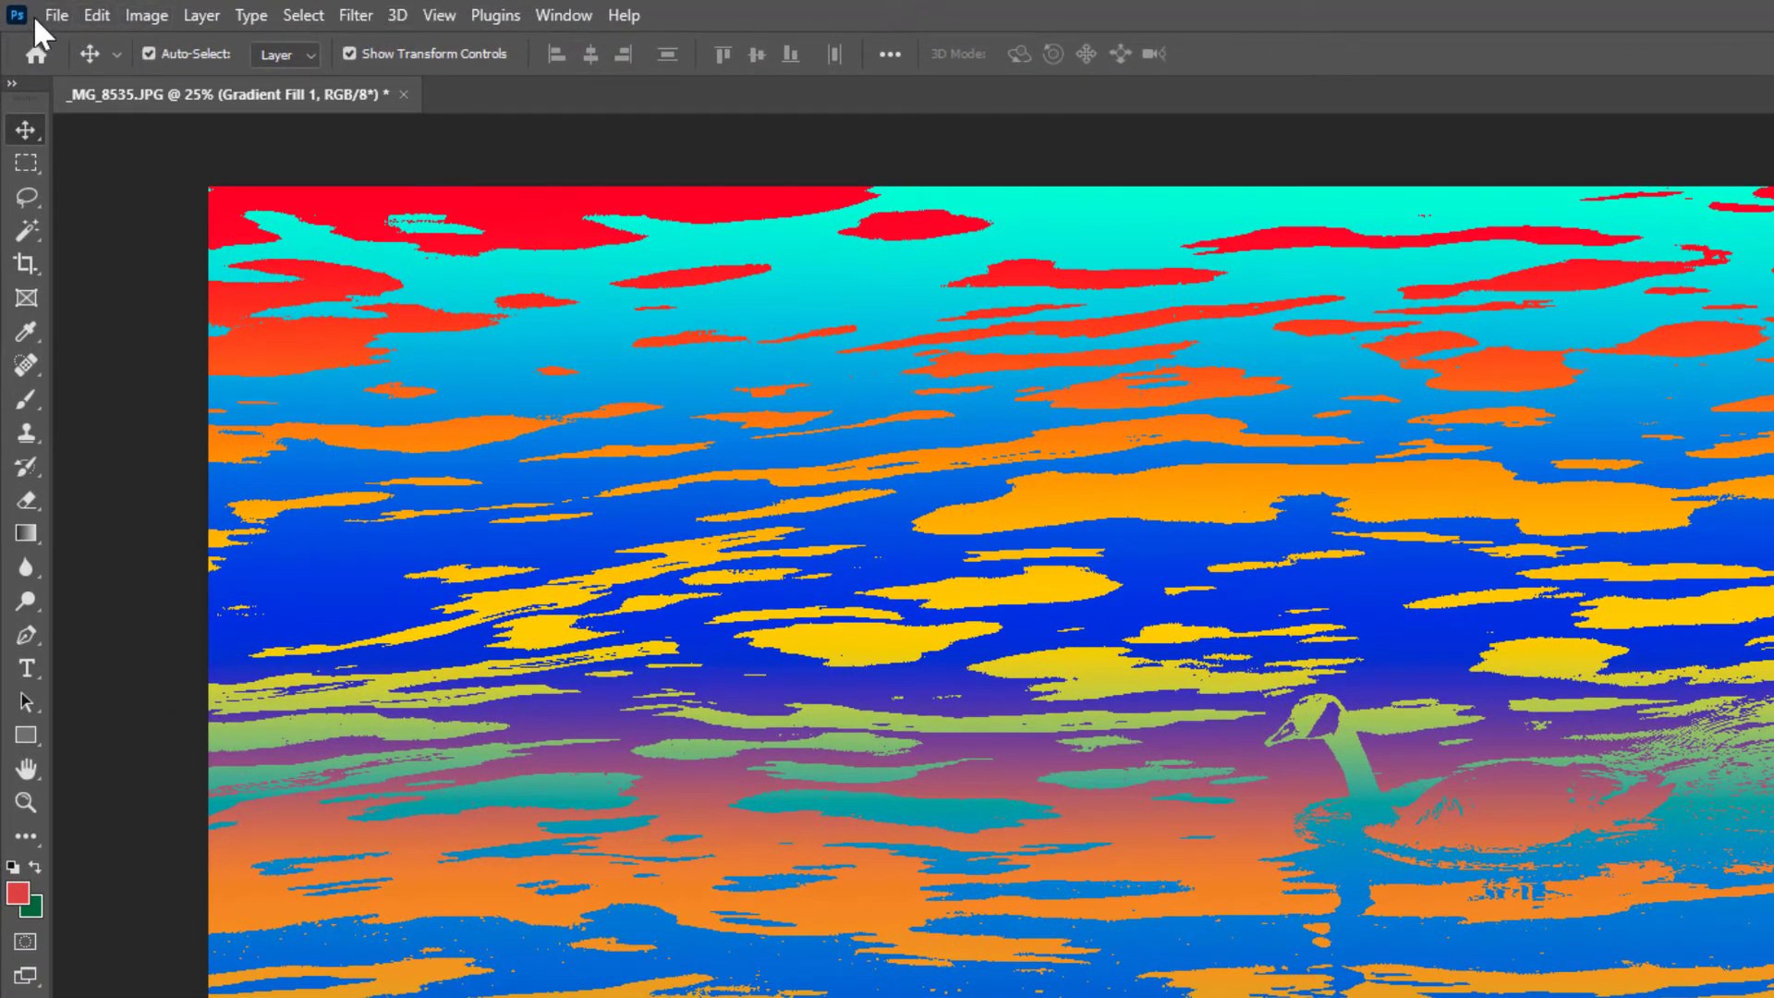
Start Save As to the computer with the file name 'Theshold'.
click(58, 14)
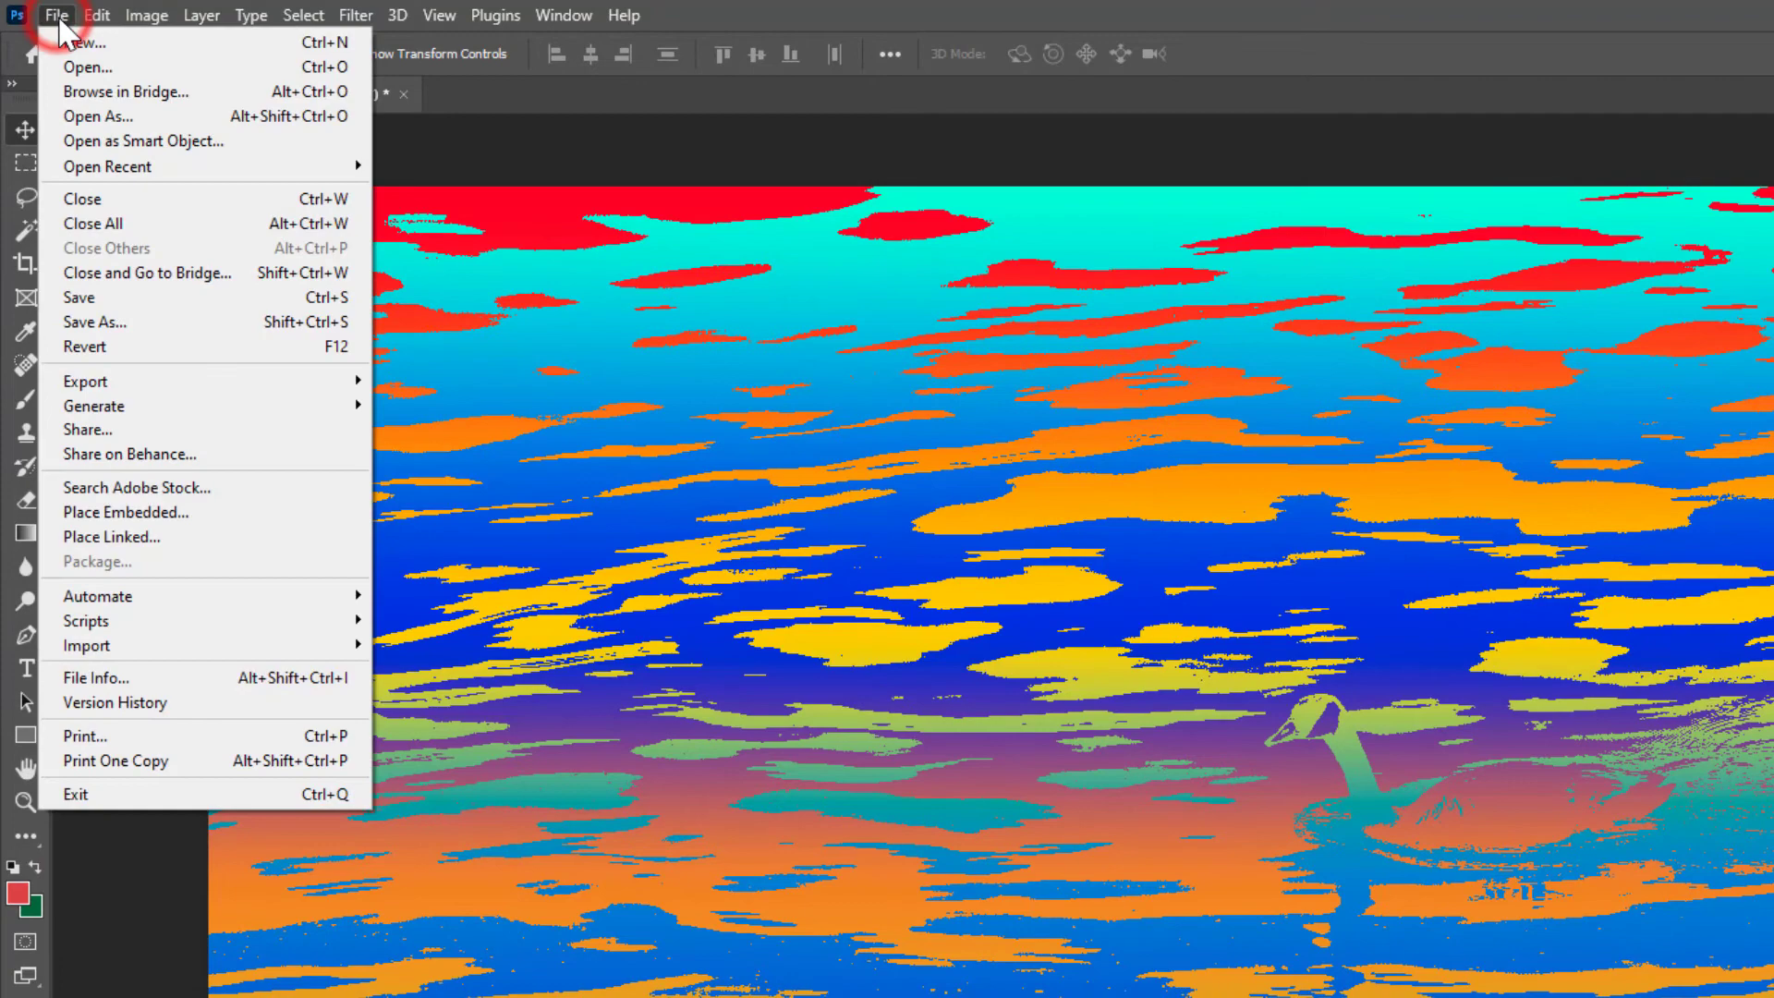
click(100, 323)
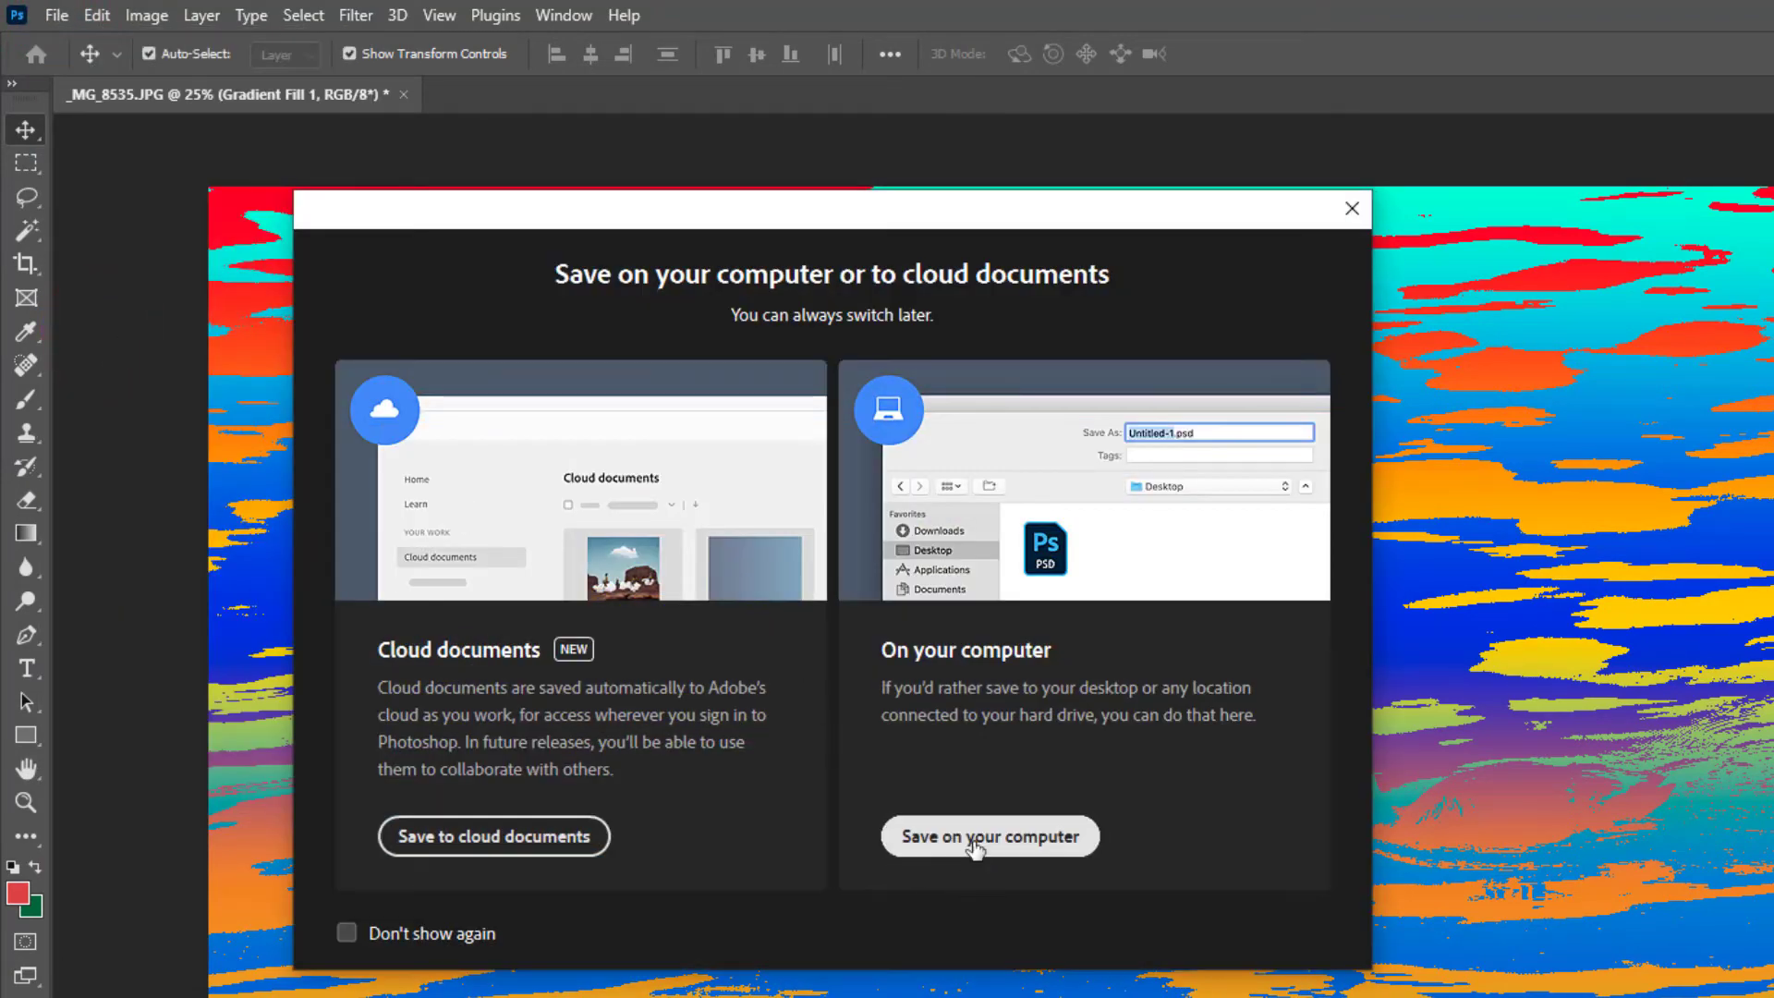
click(979, 839)
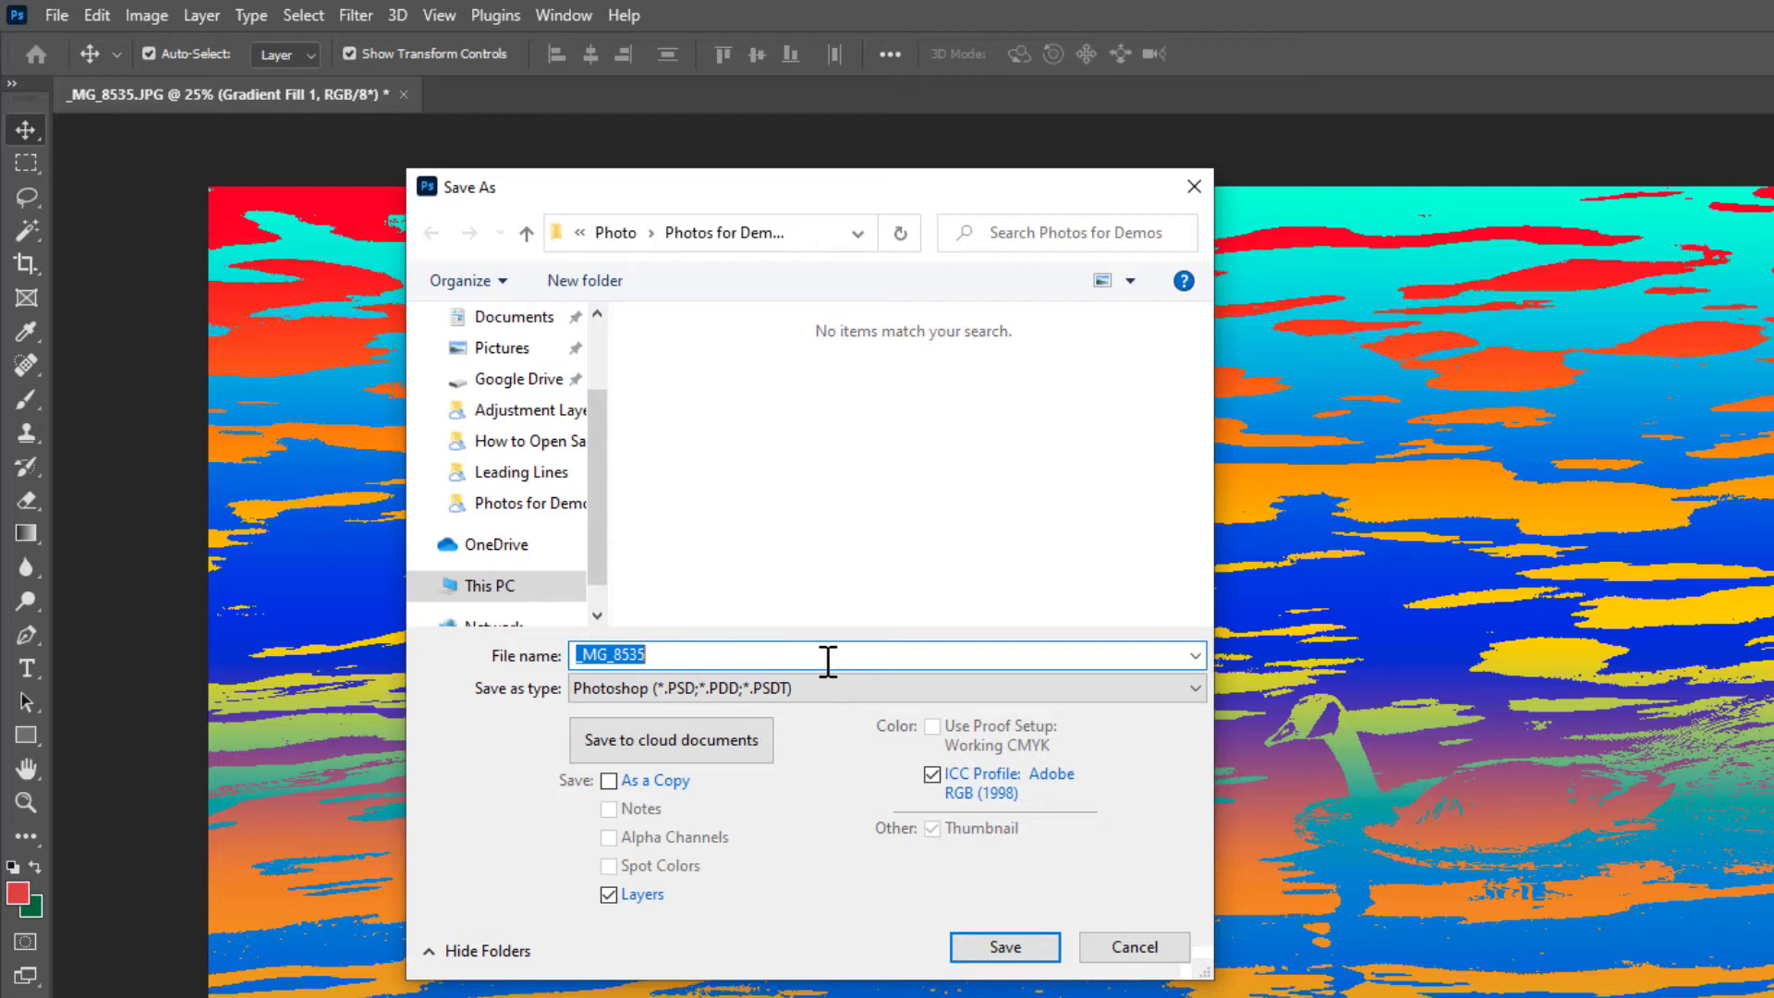
text(Theshold)
Save 'Theshold' as a JPEG at quality 8 (High).
click(599, 690)
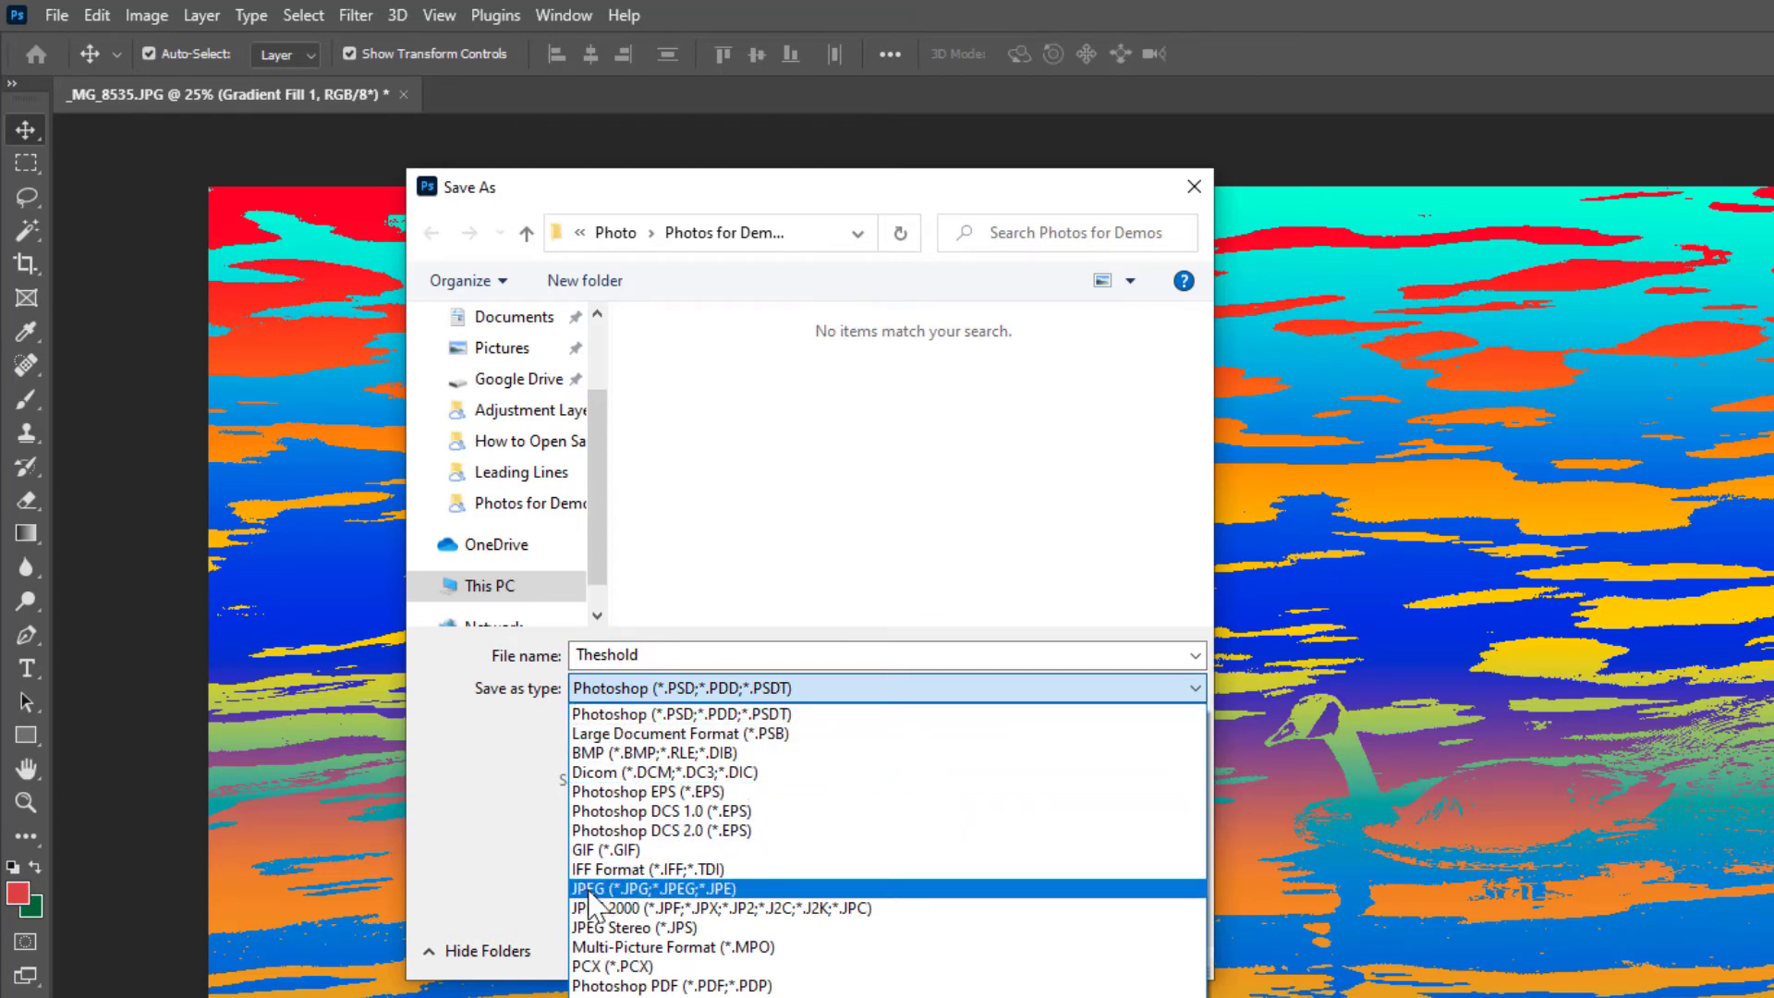
click(589, 891)
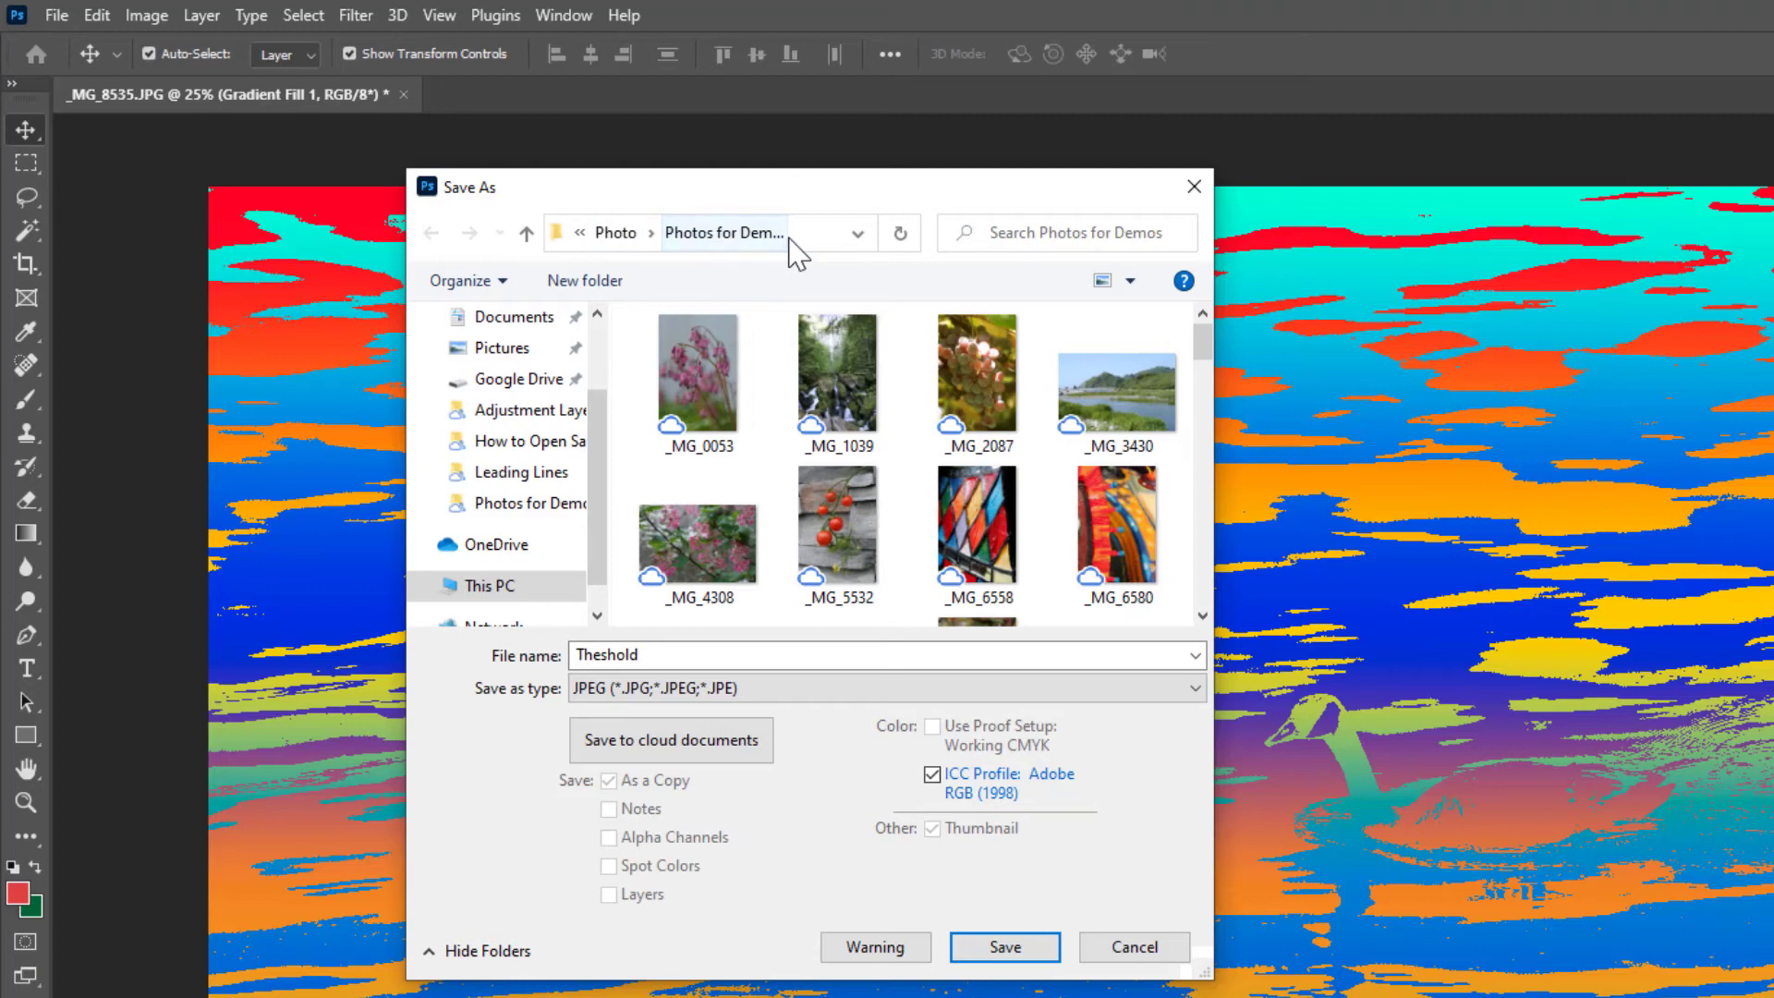
click(1033, 948)
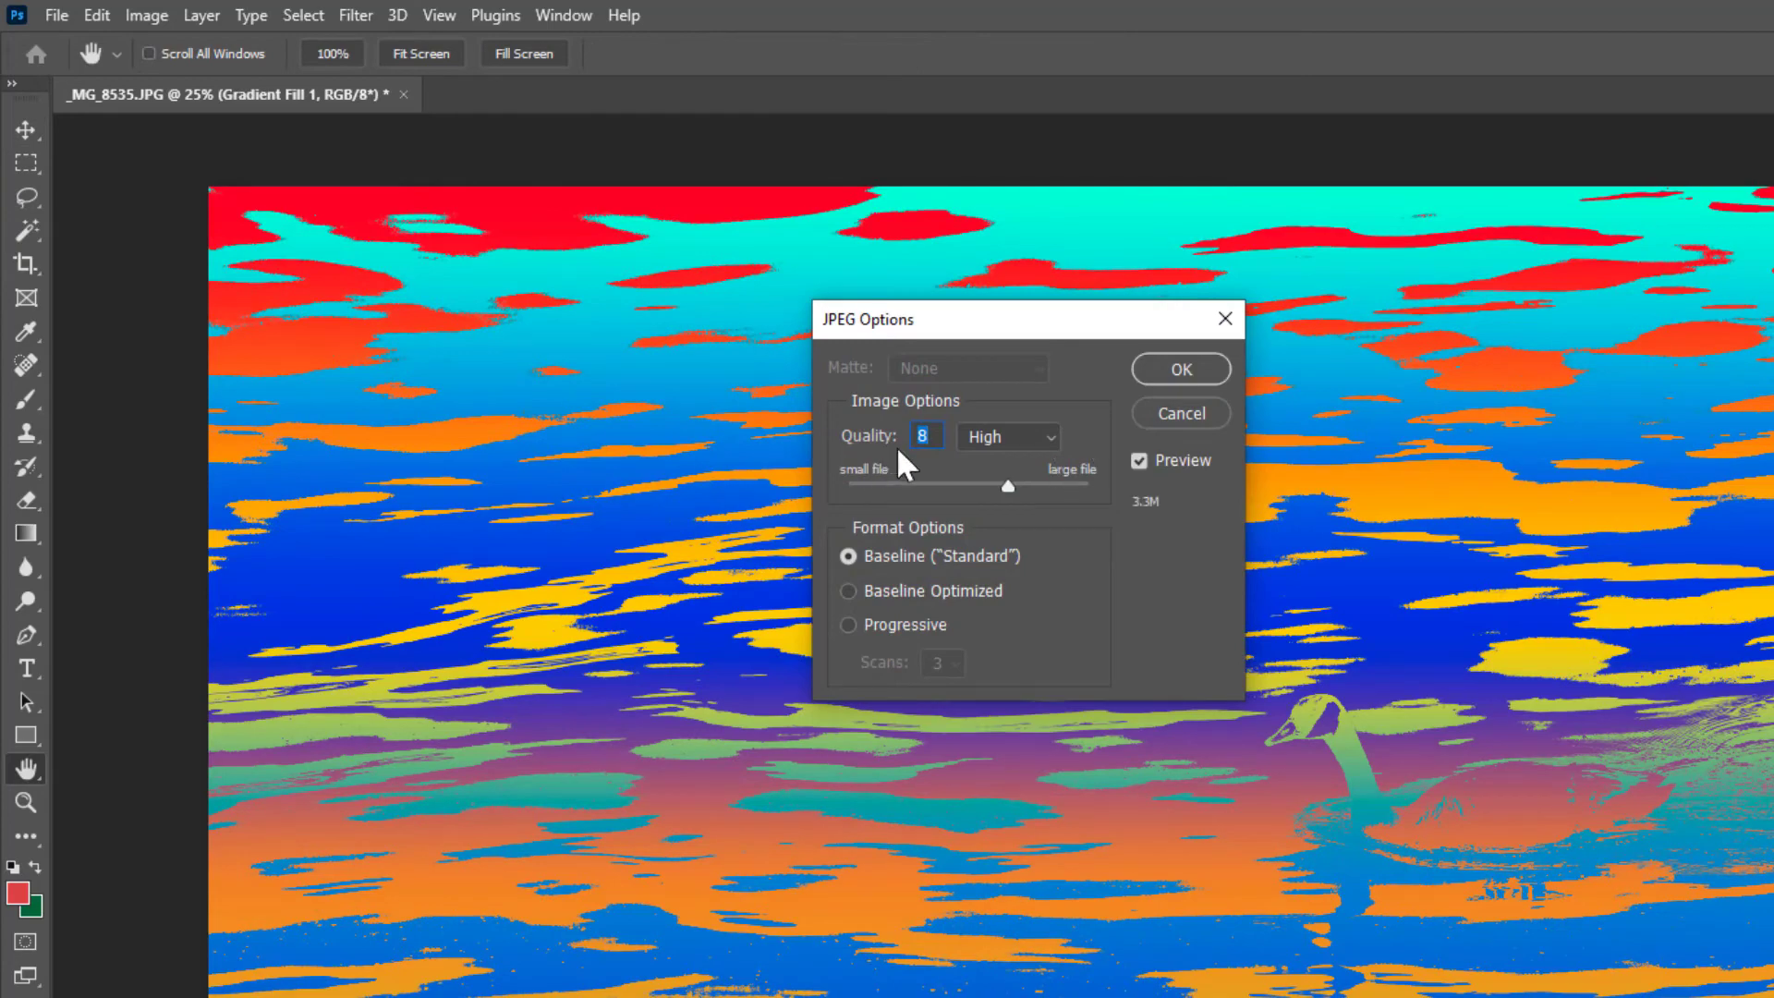
click(1181, 369)
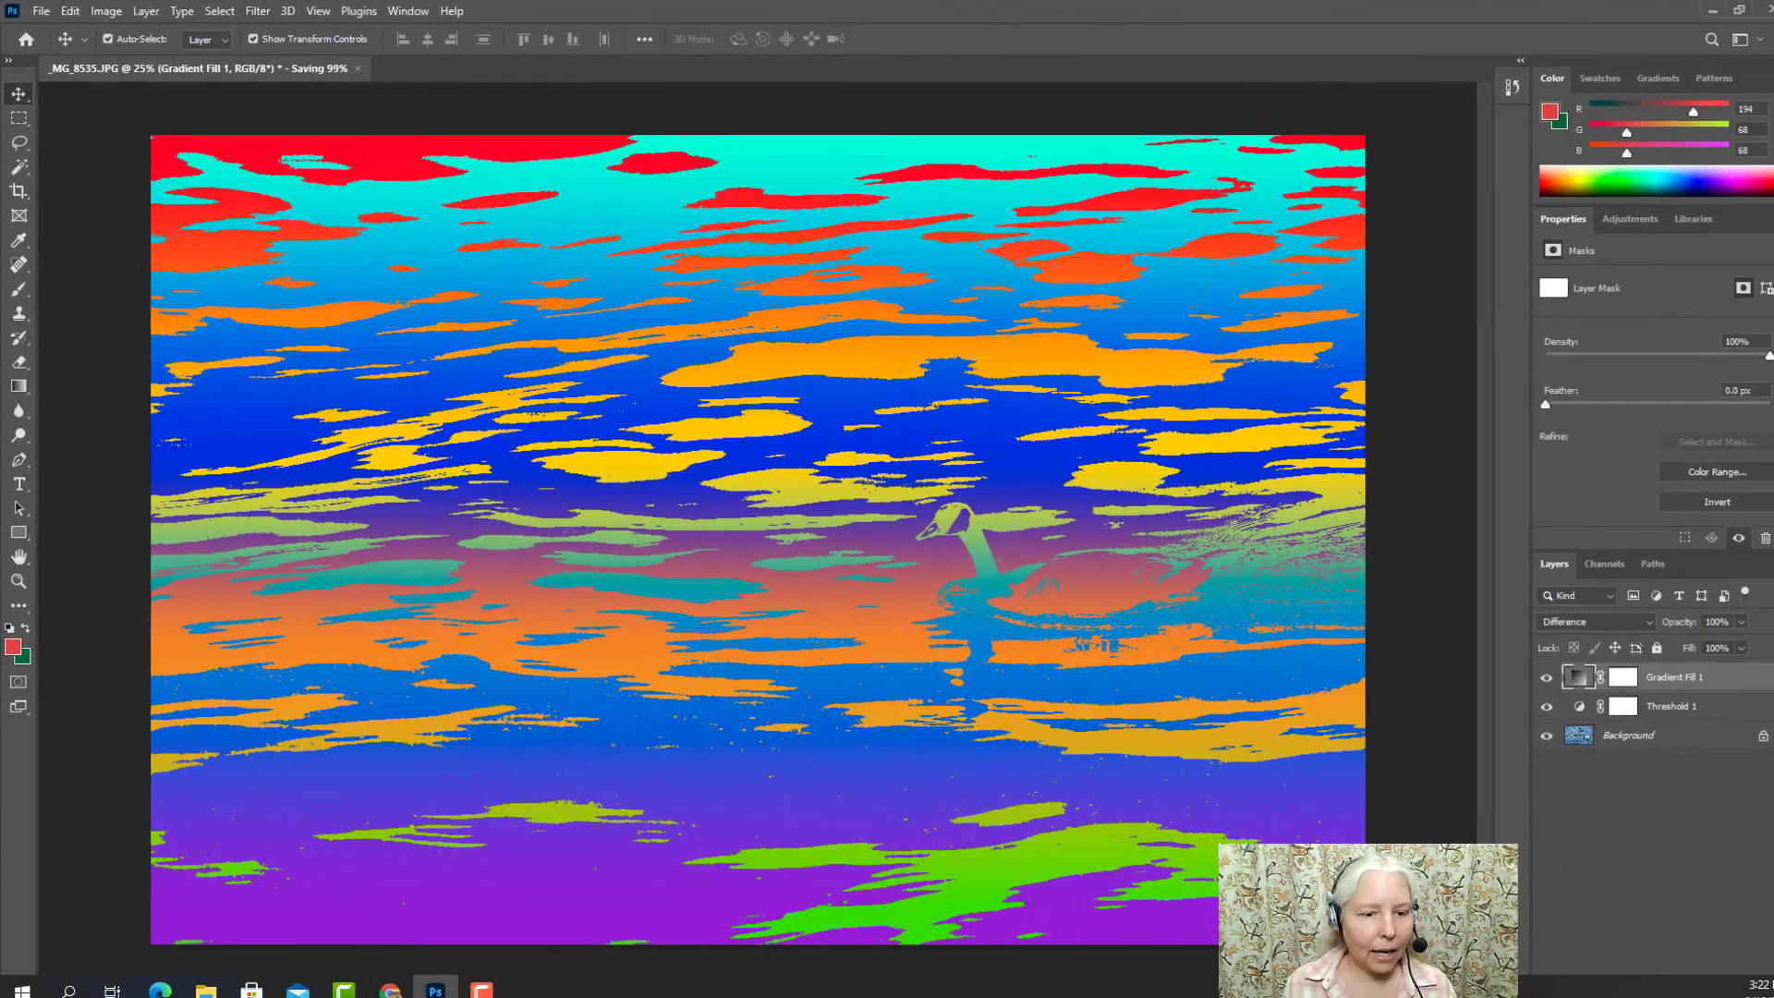
Switch to Chrome and open the Photography class in Google Classroom.
mouse_move(393, 995)
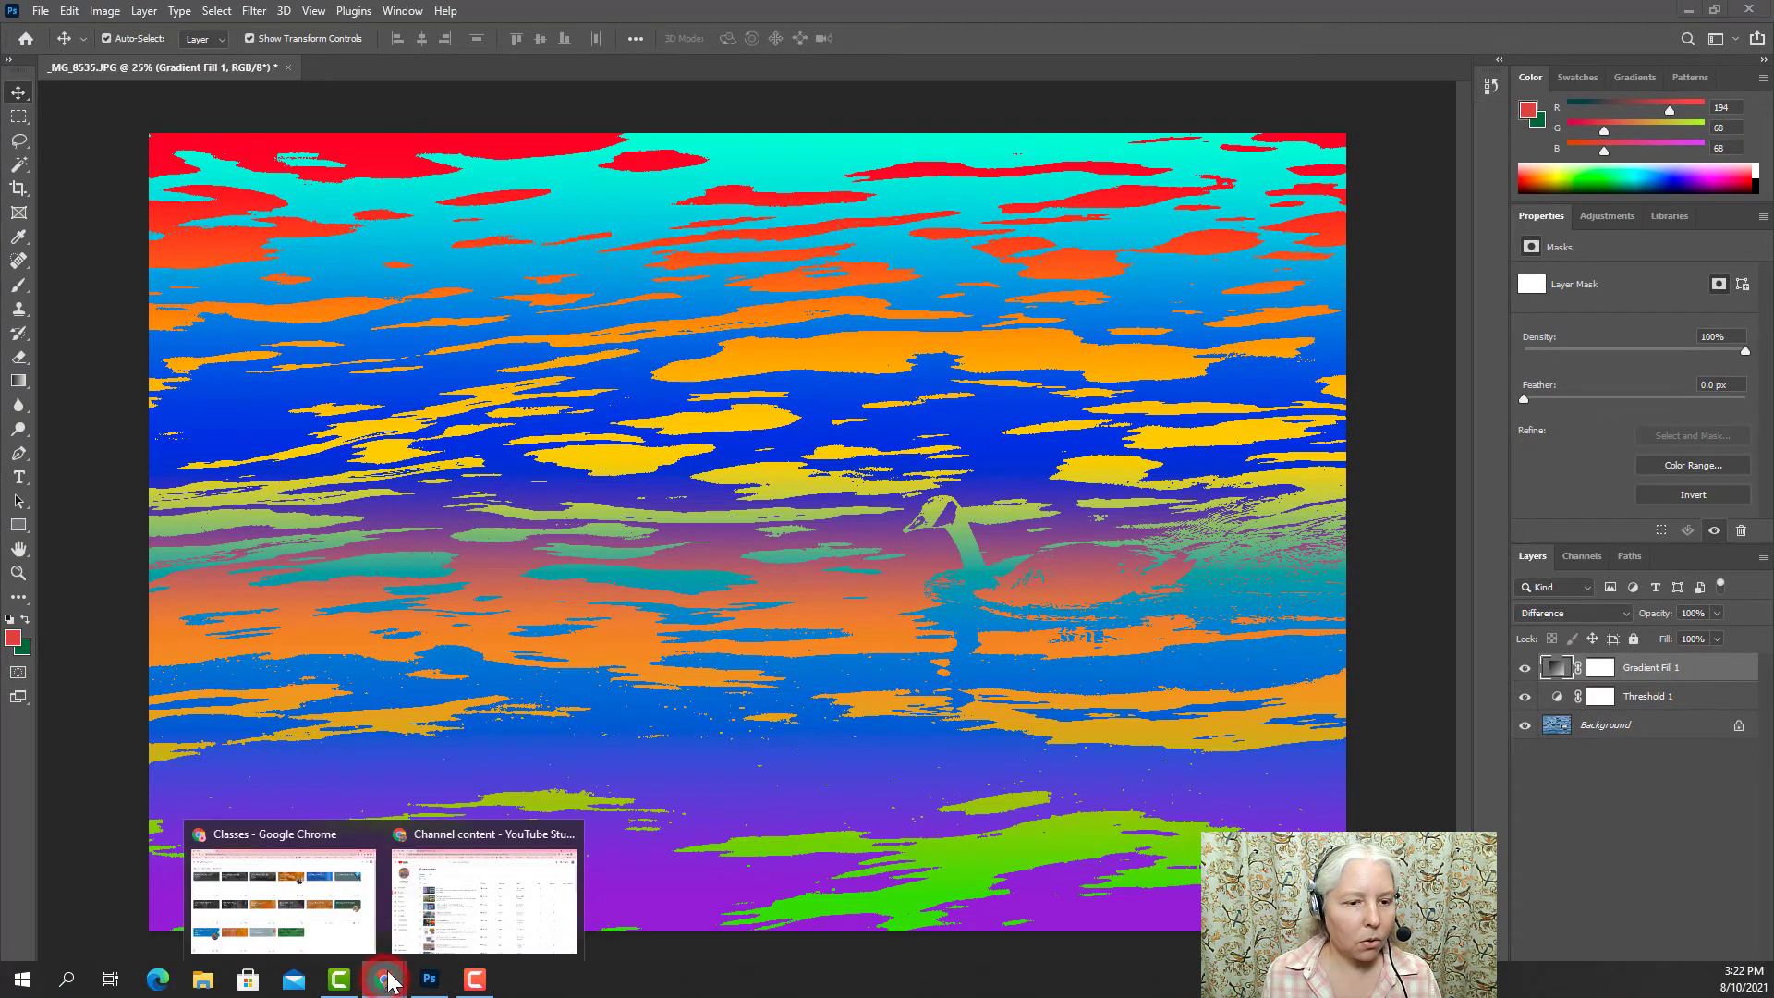
click(283, 891)
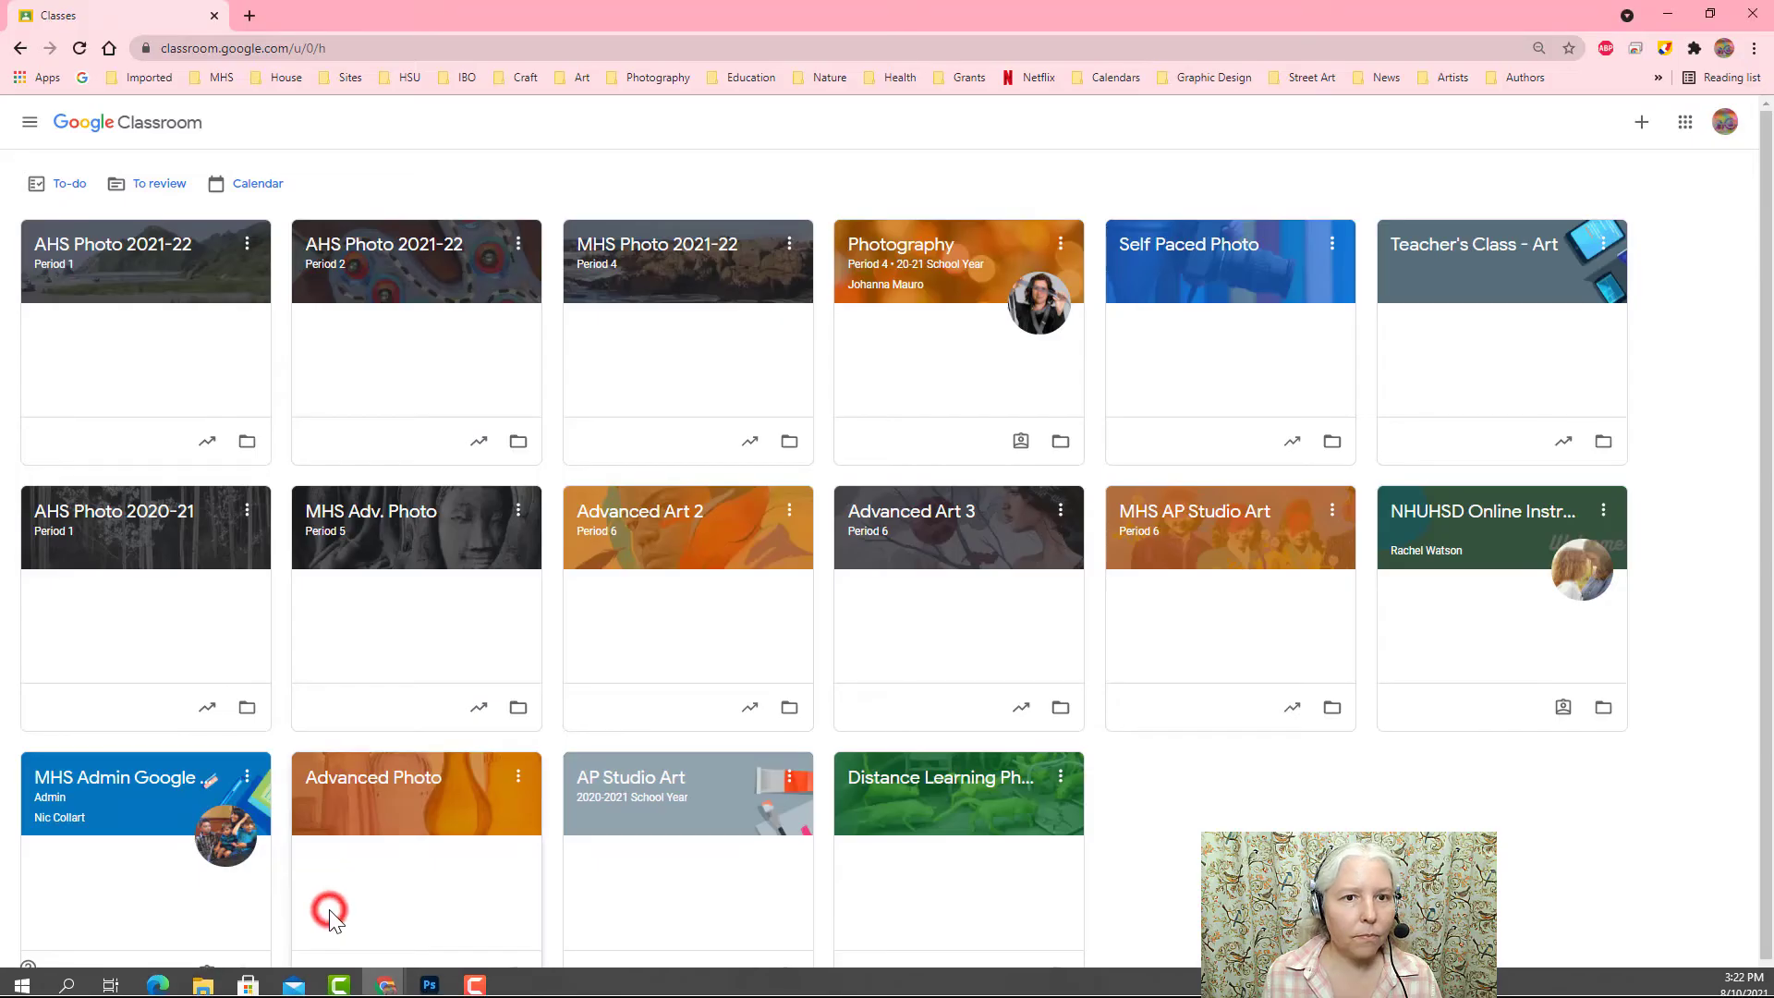
click(893, 238)
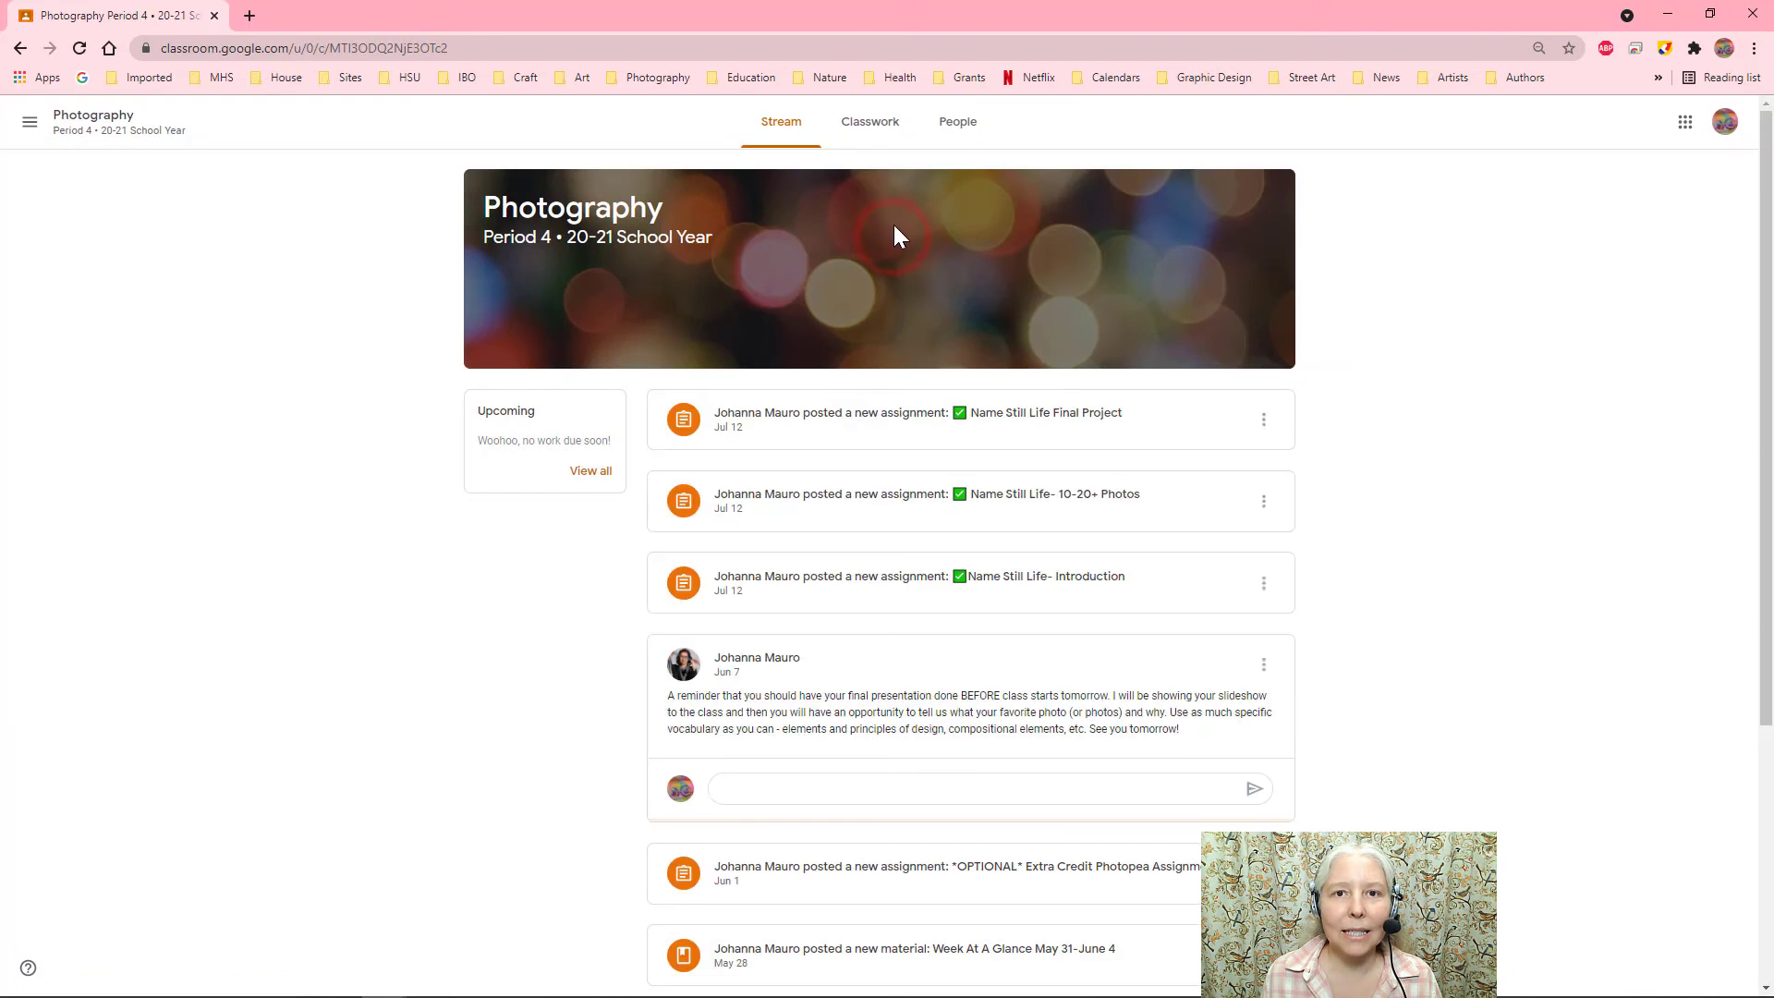
Find Photopea #12 - Cartoon In Your Photo under Classwork and view the full assignment.
click(859, 153)
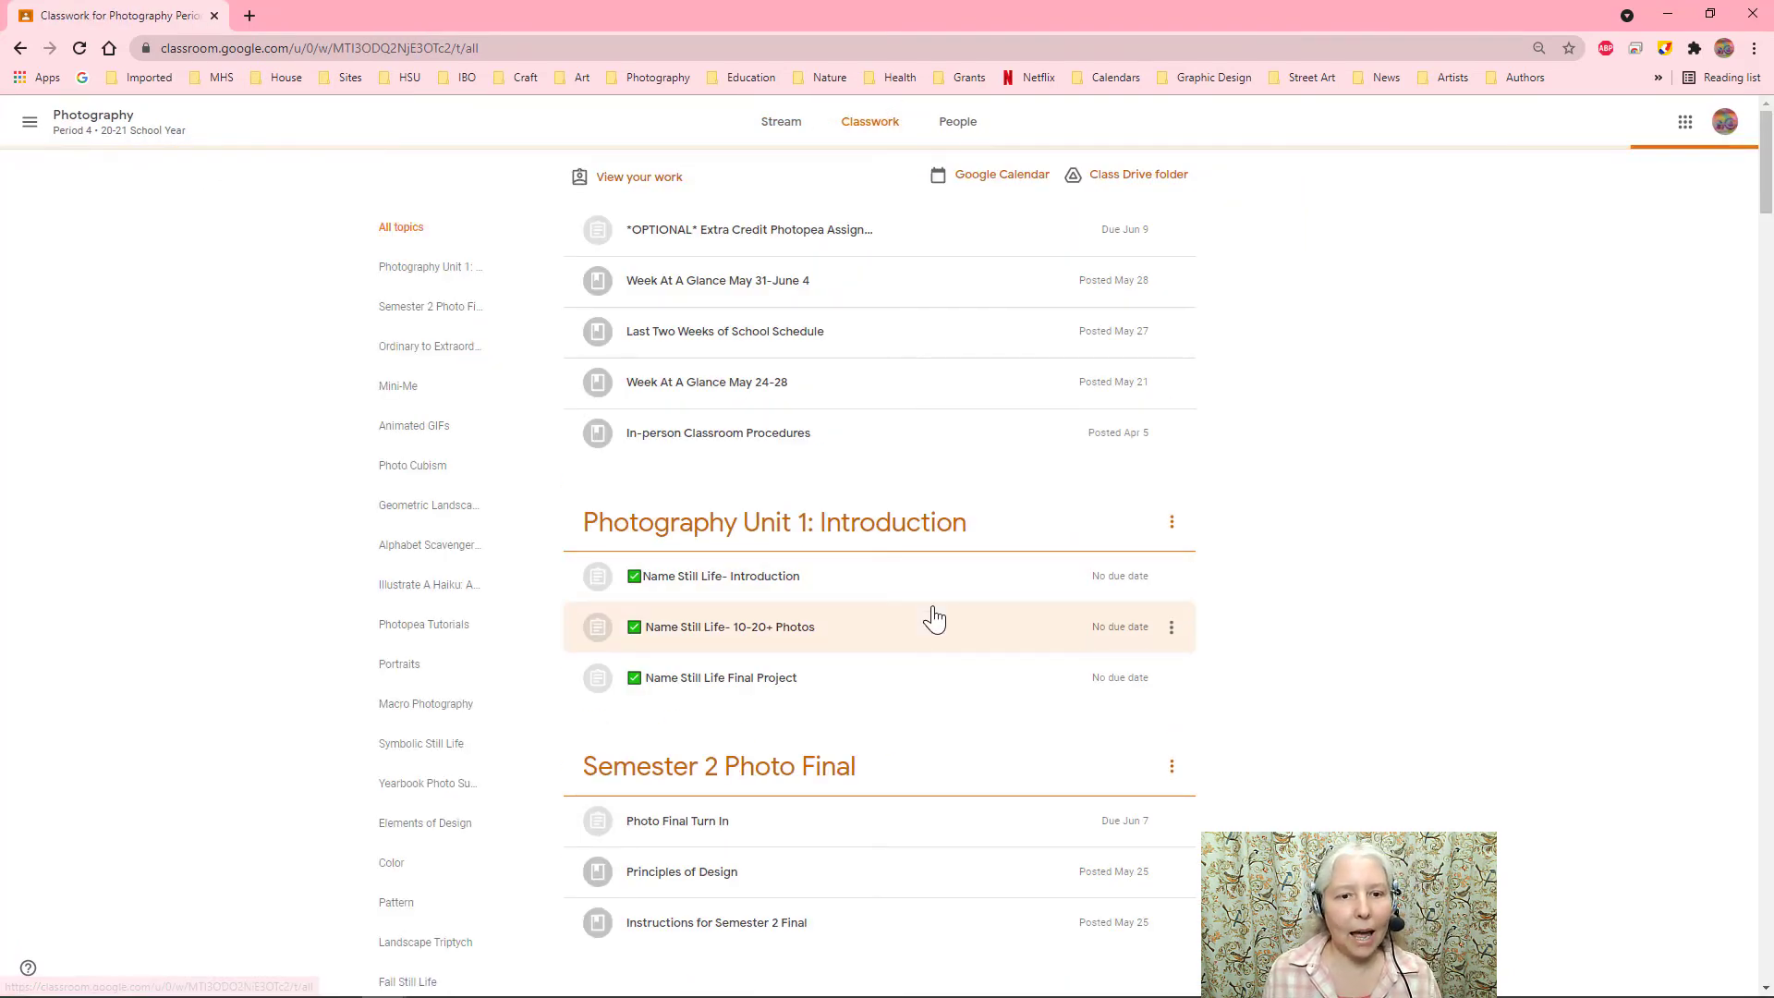
scroll(933, 617, down, 16)
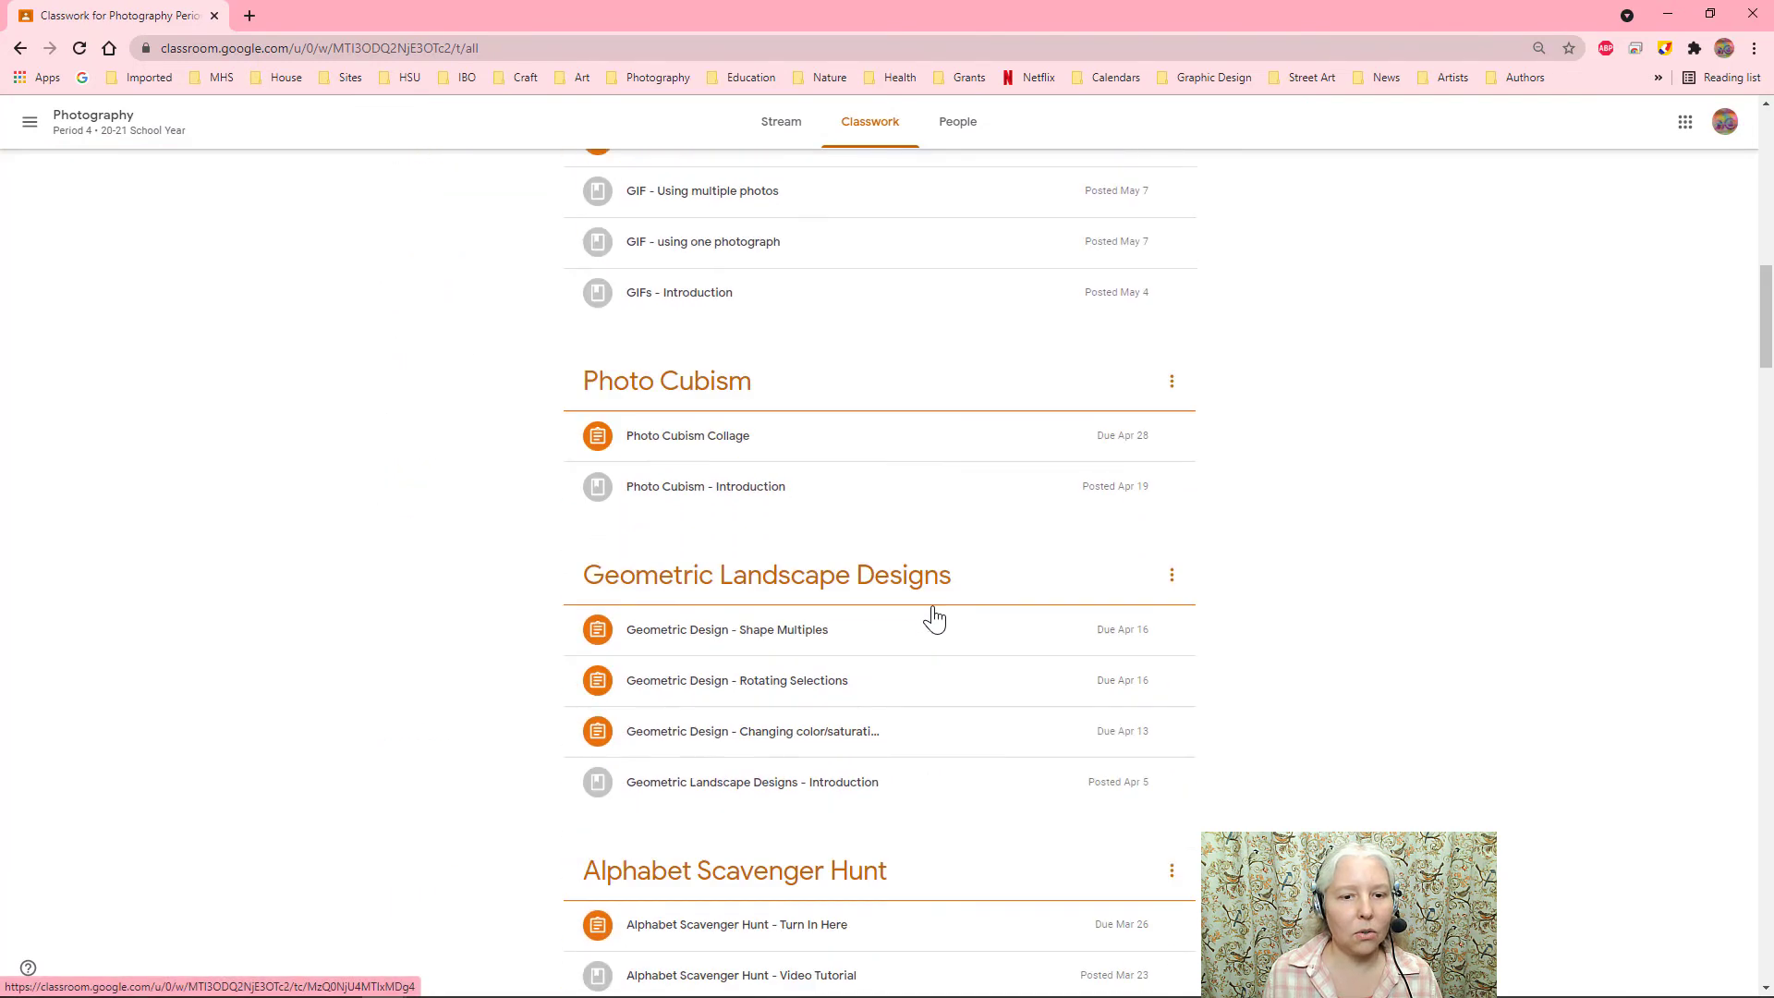
scroll(933, 618, down, 6)
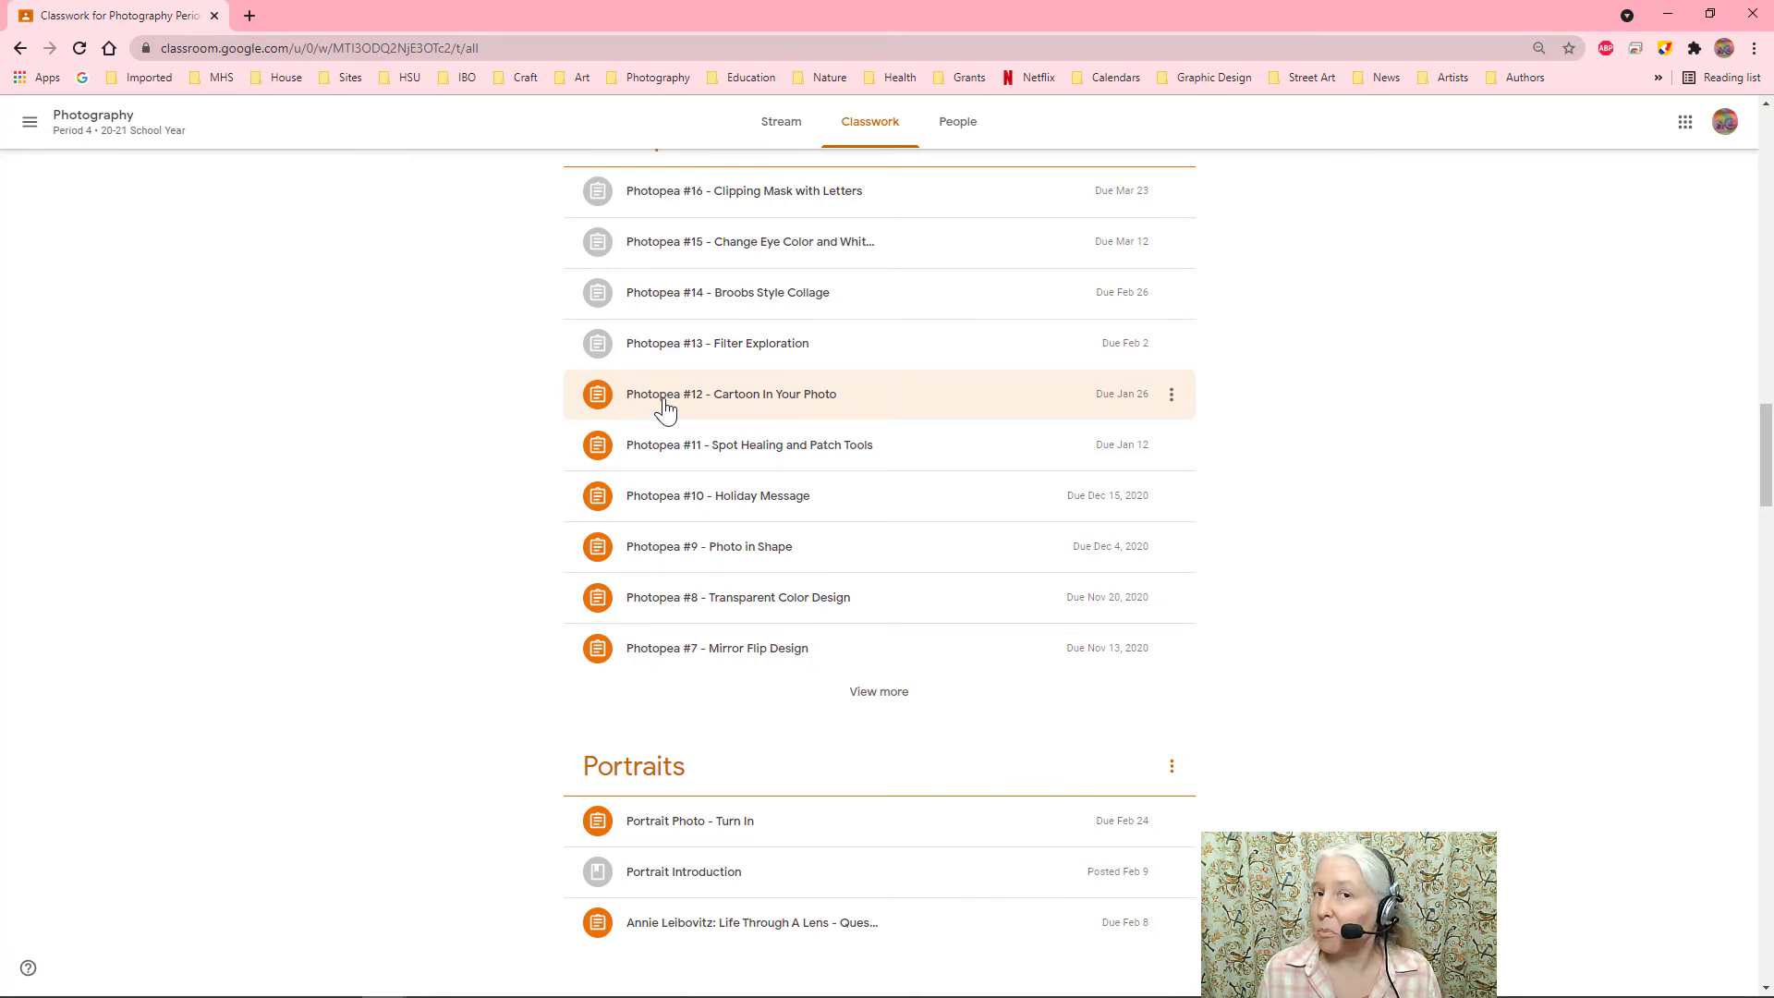
click(664, 400)
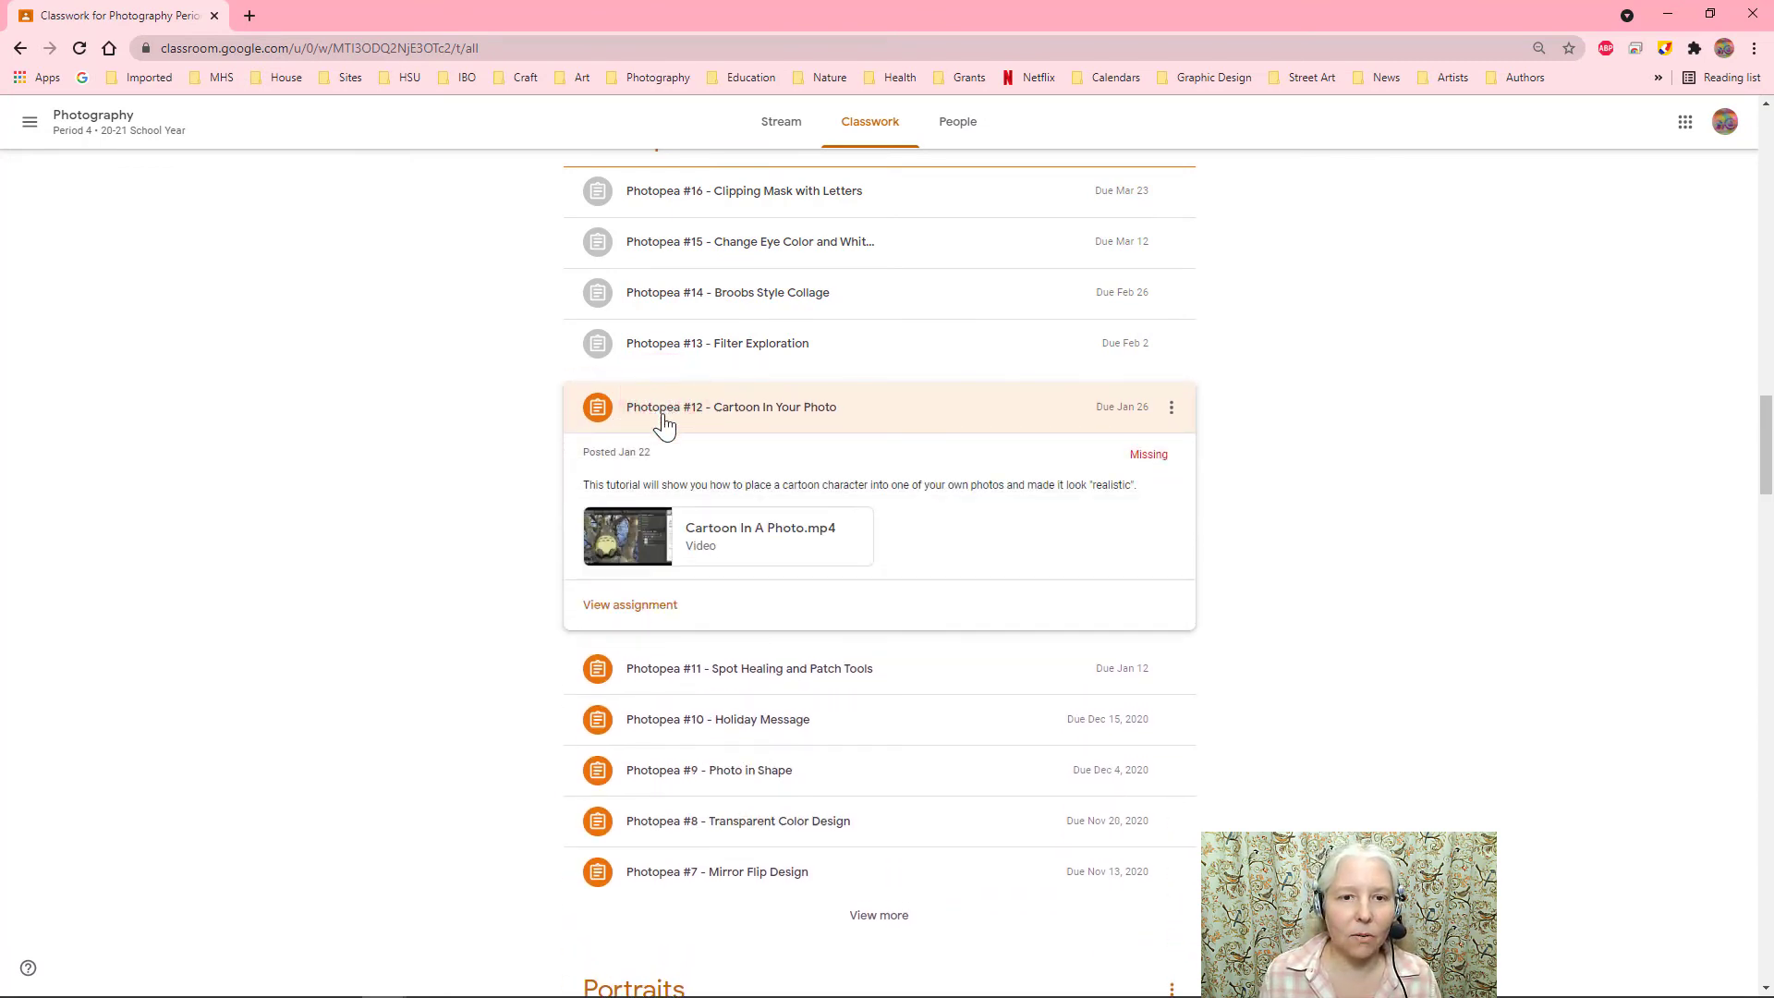
click(632, 608)
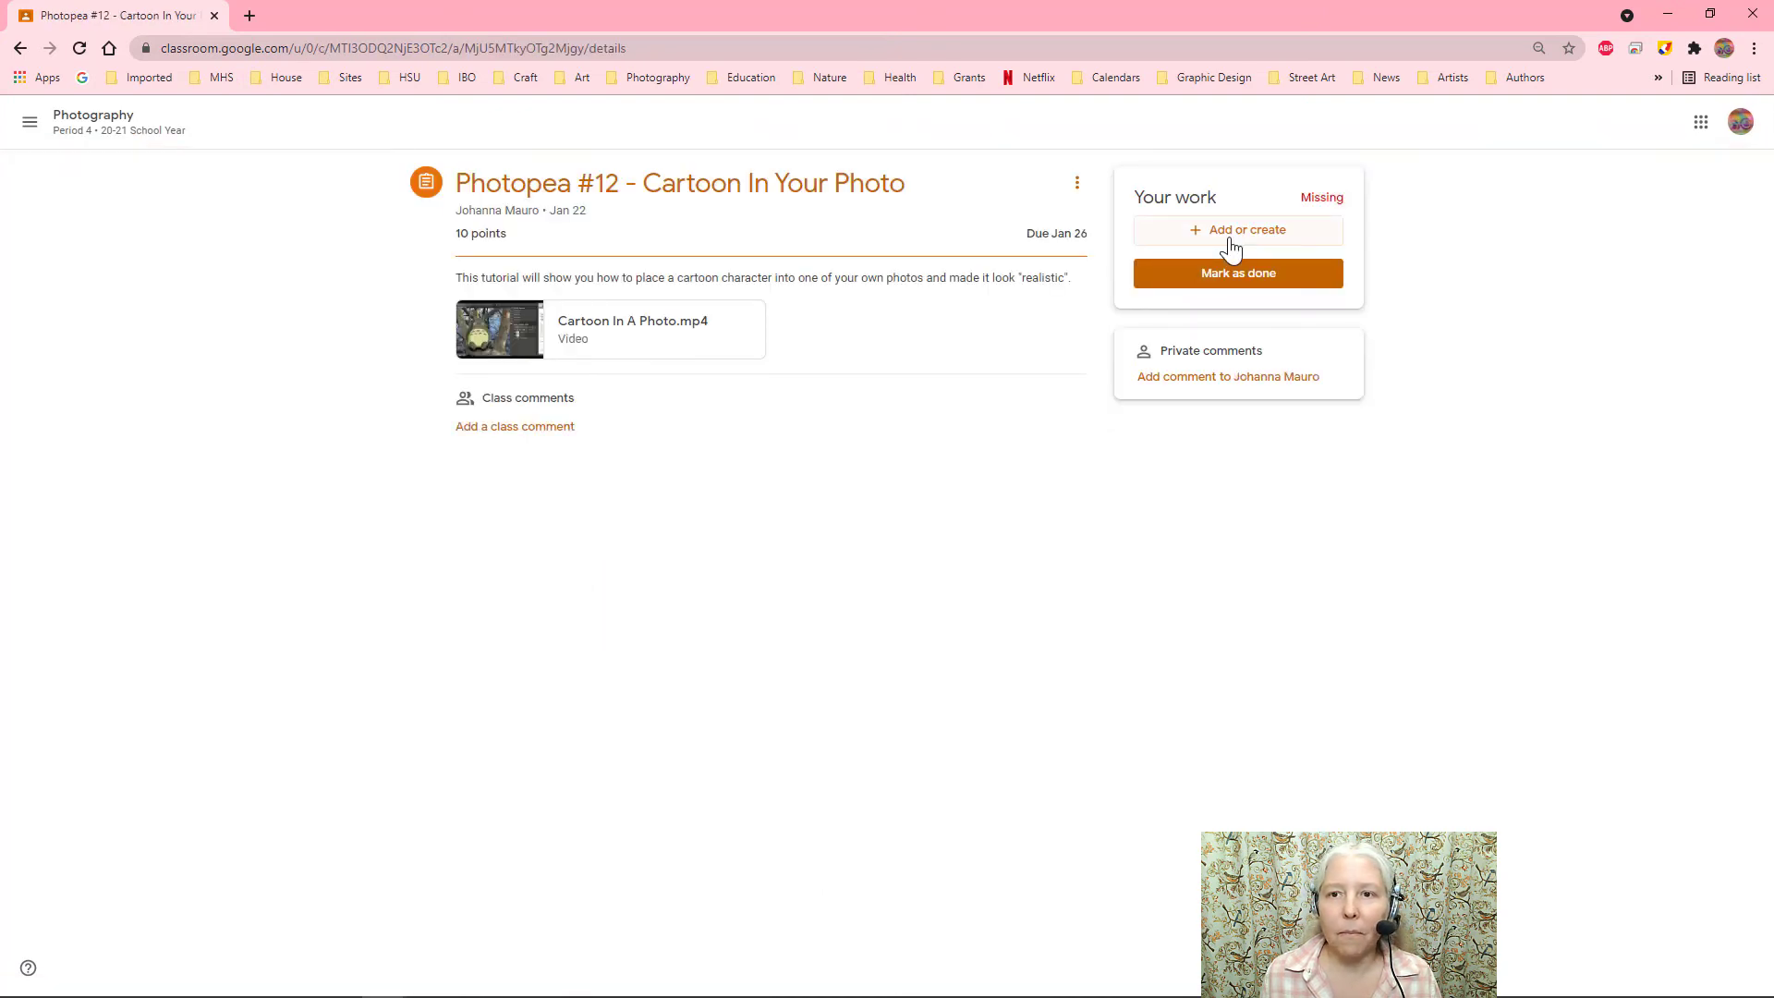
Insert Theshold.jpg from Google Drive as the work, then bring up the Turn in confirmation.
click(1231, 242)
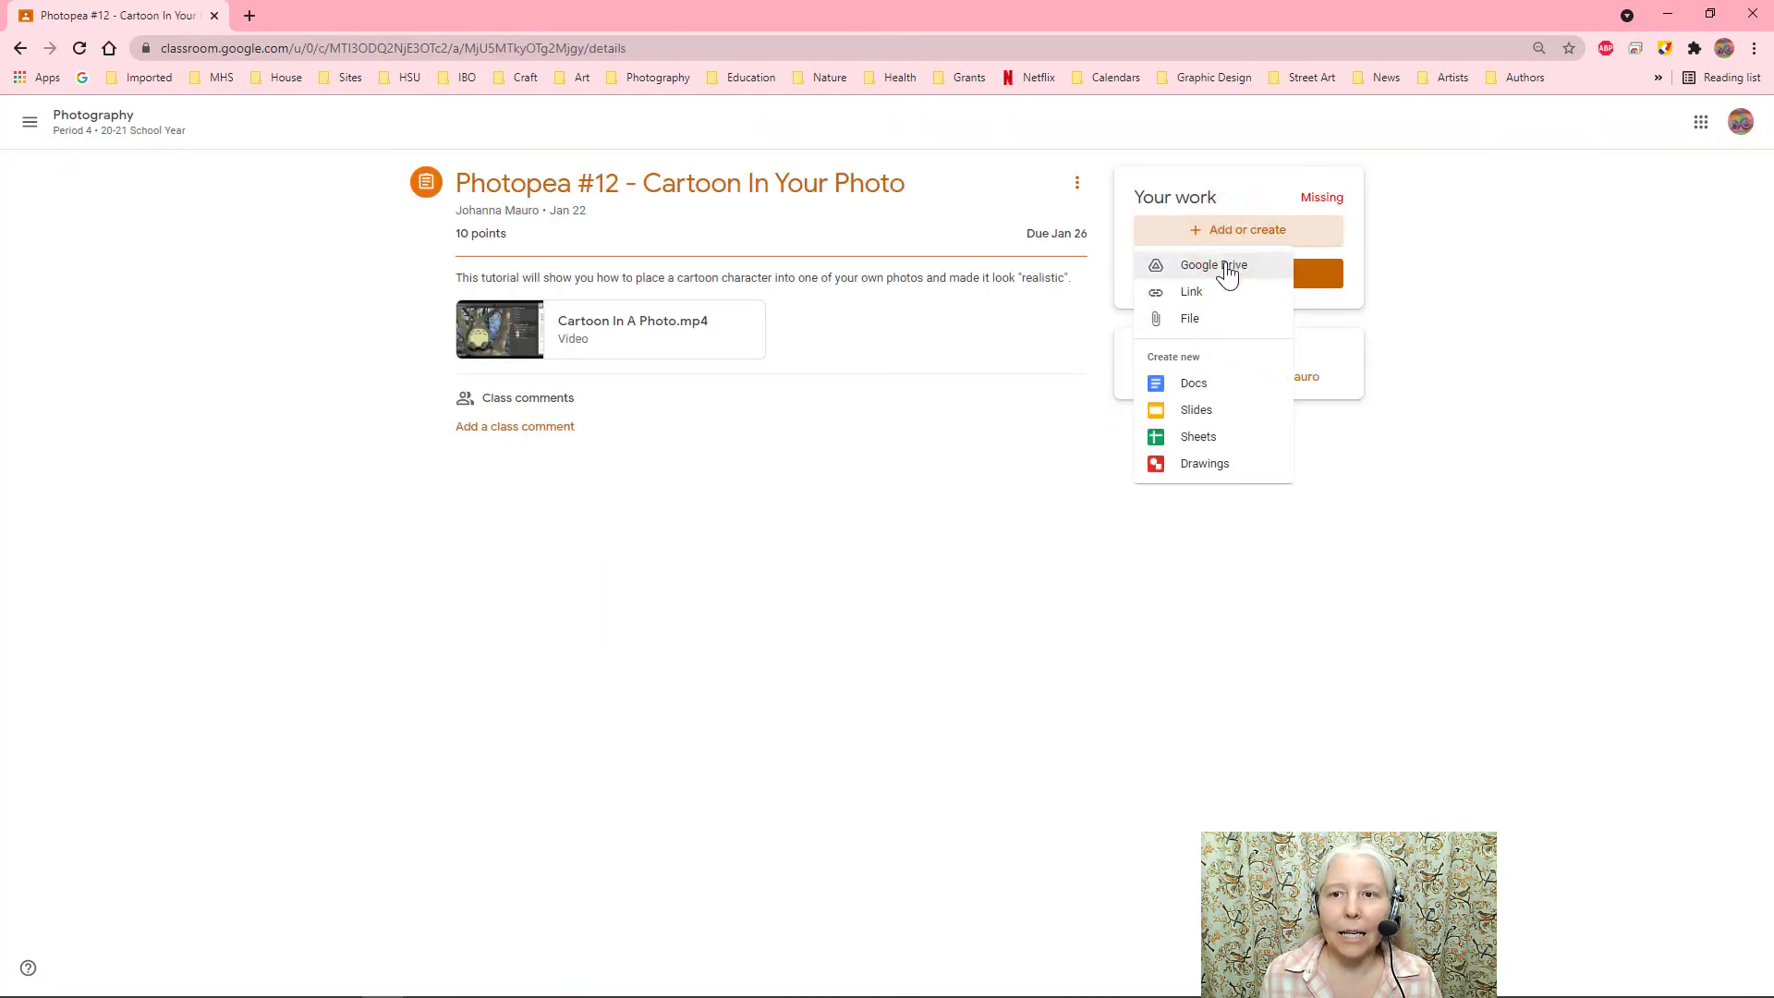
click(1198, 269)
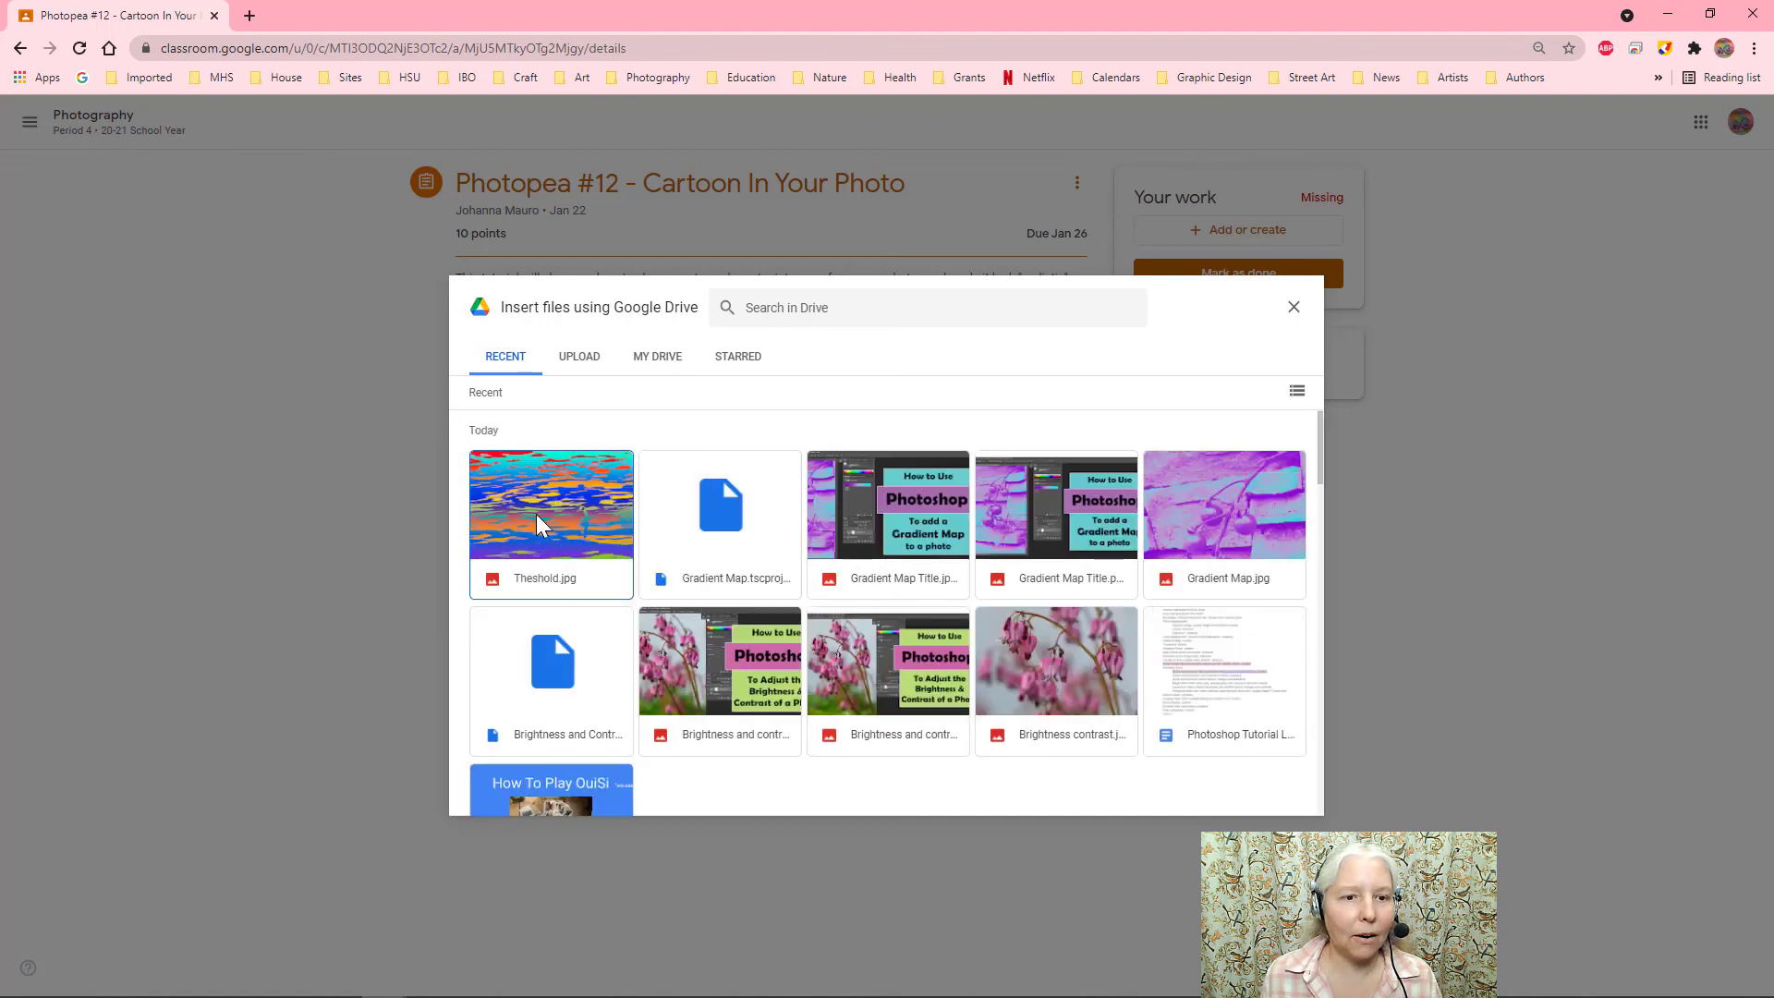
click(540, 521)
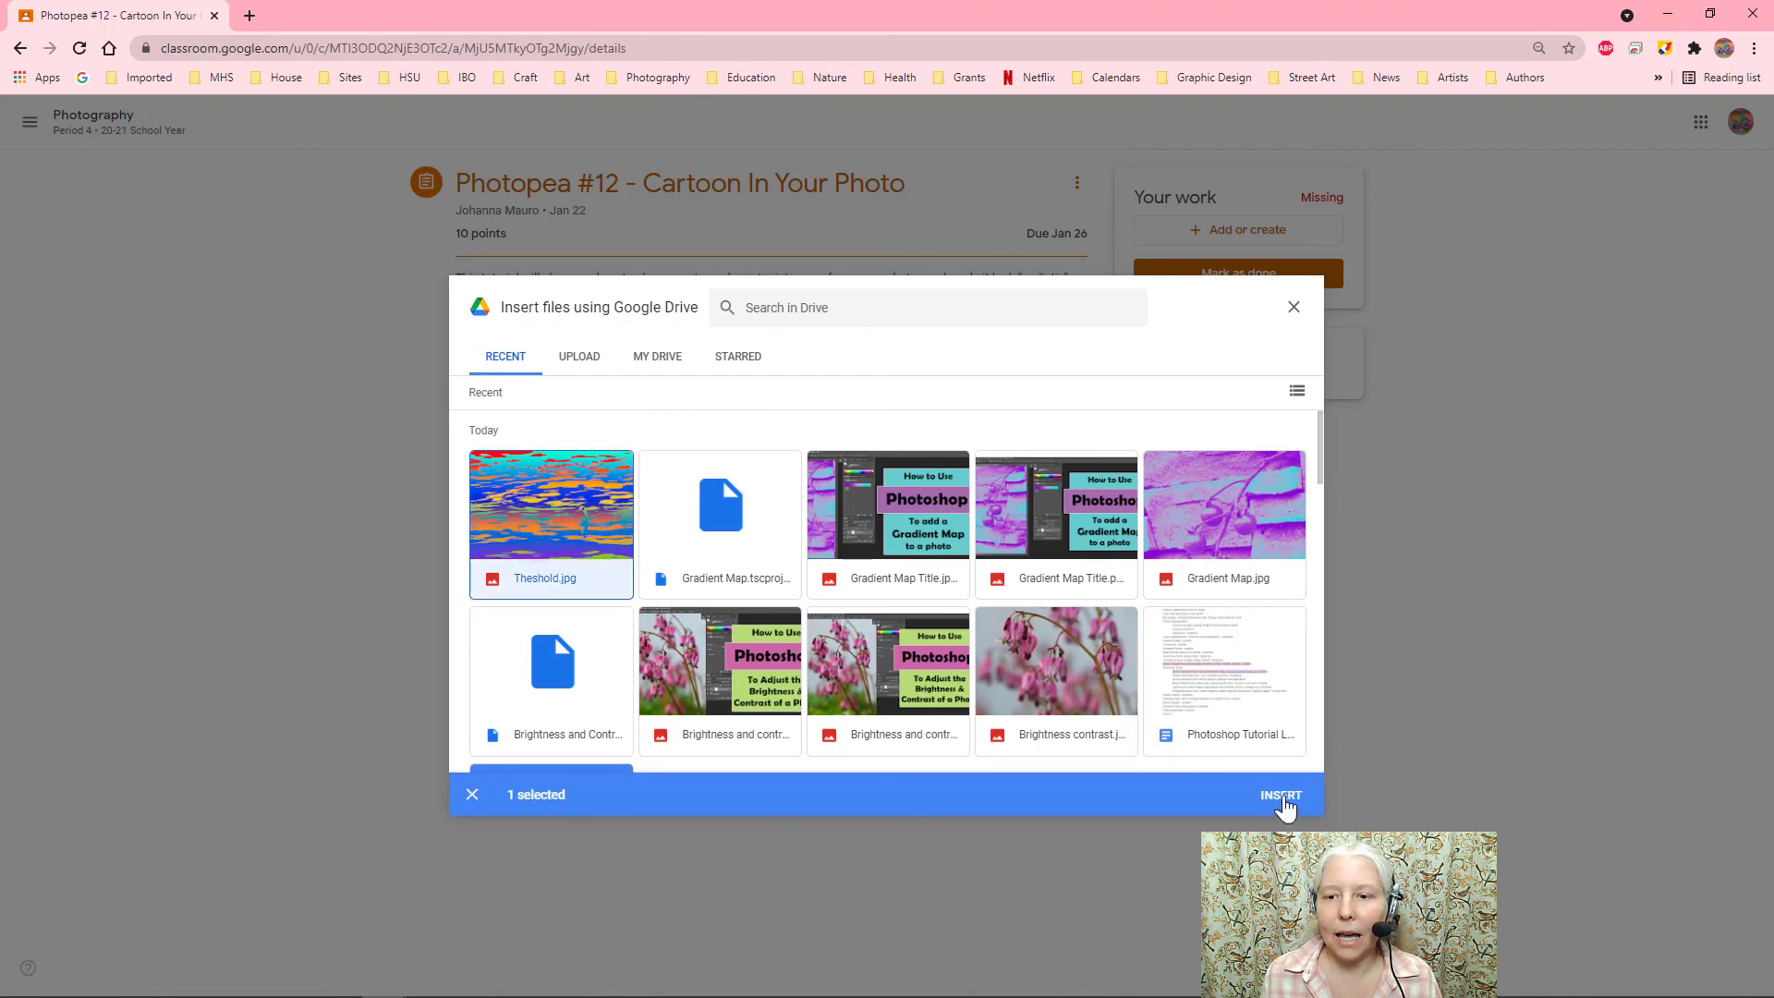
click(1282, 797)
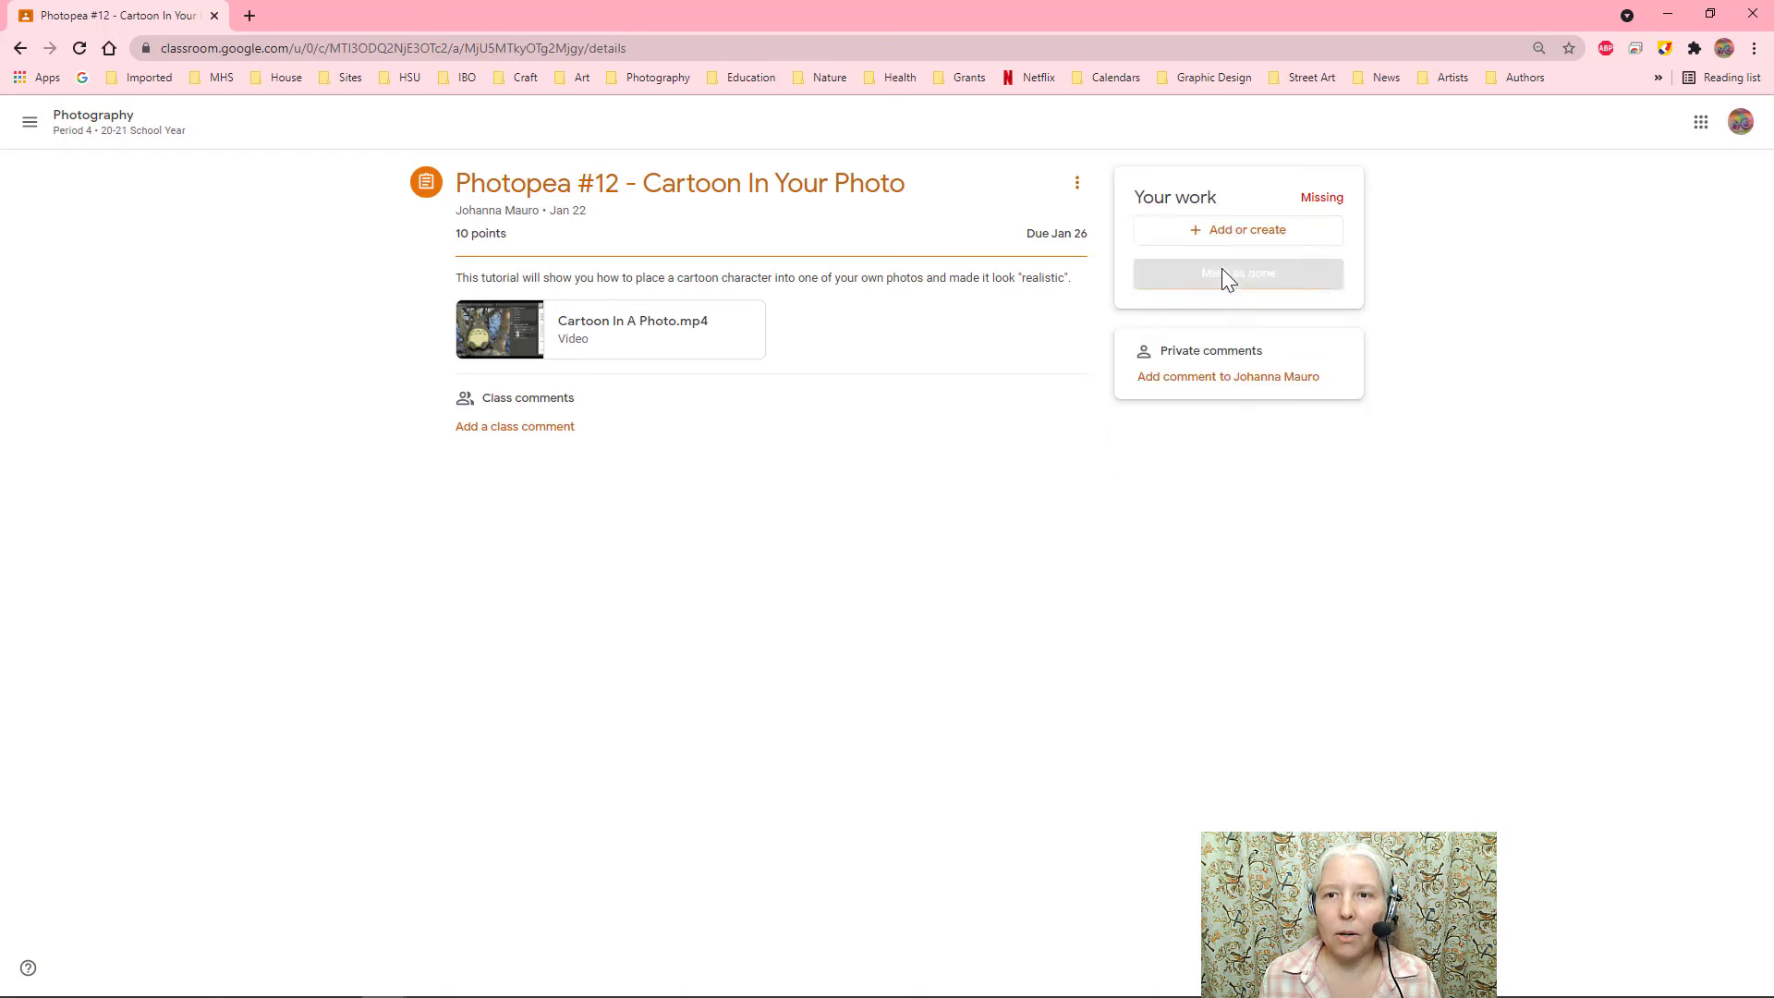
click(1221, 340)
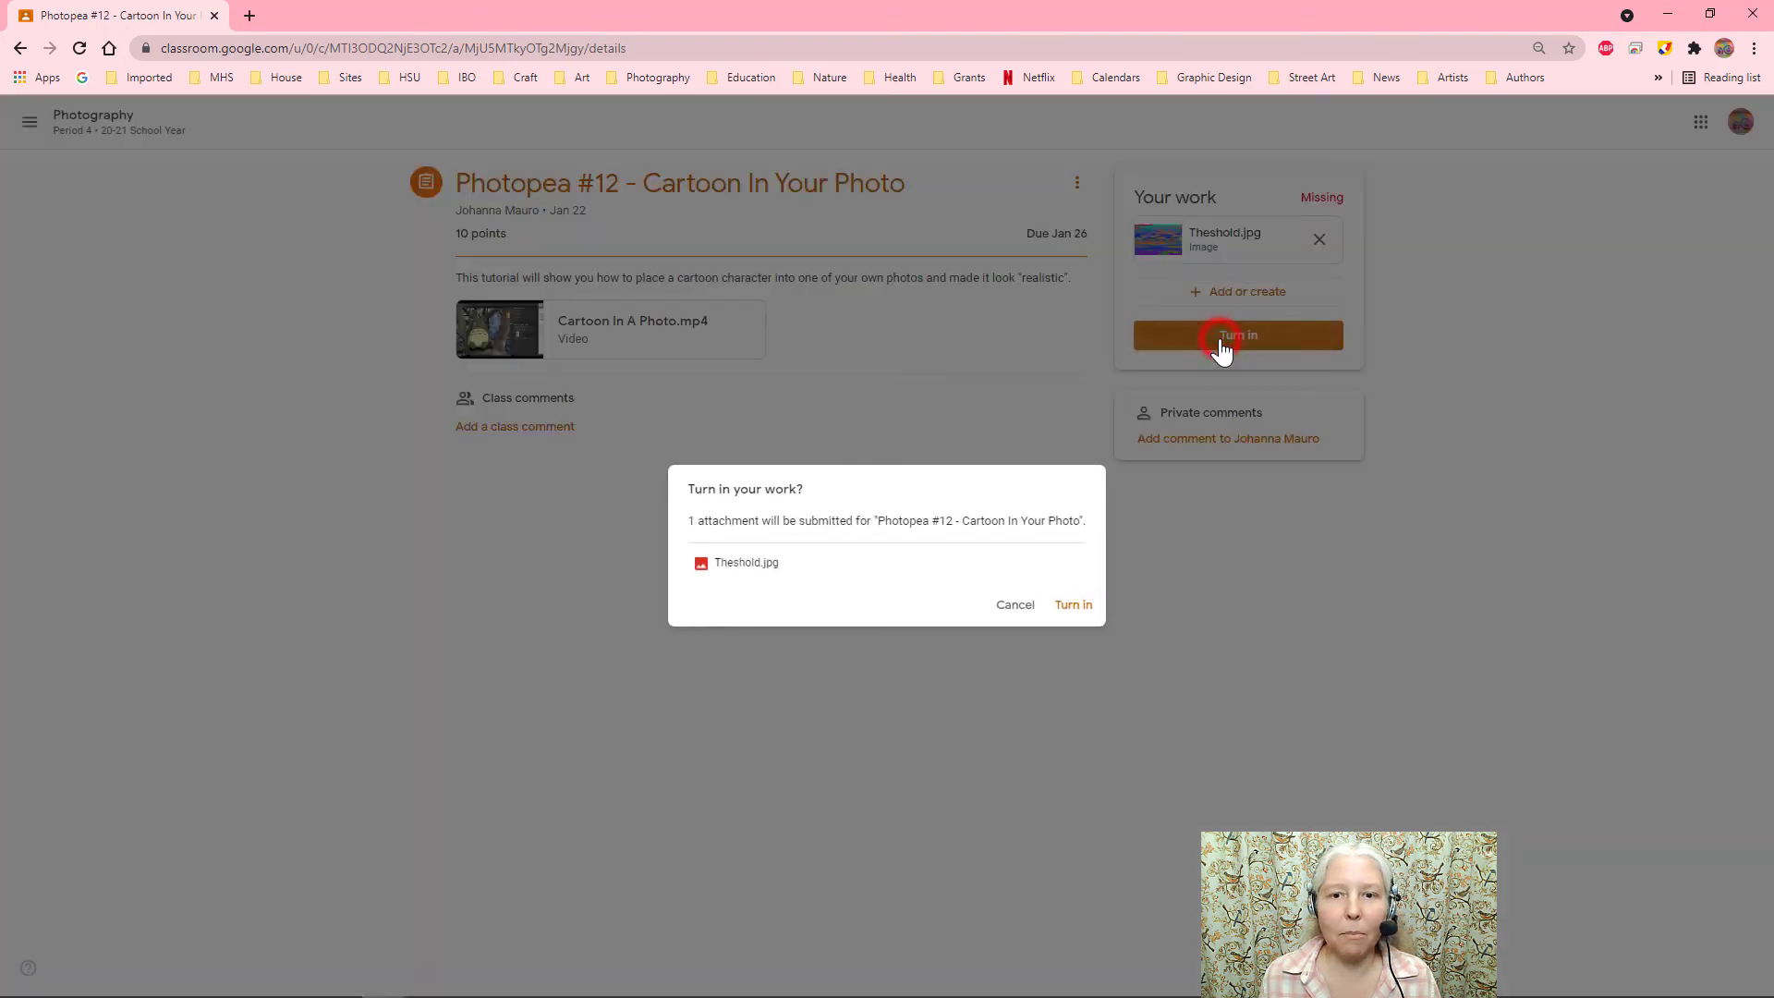